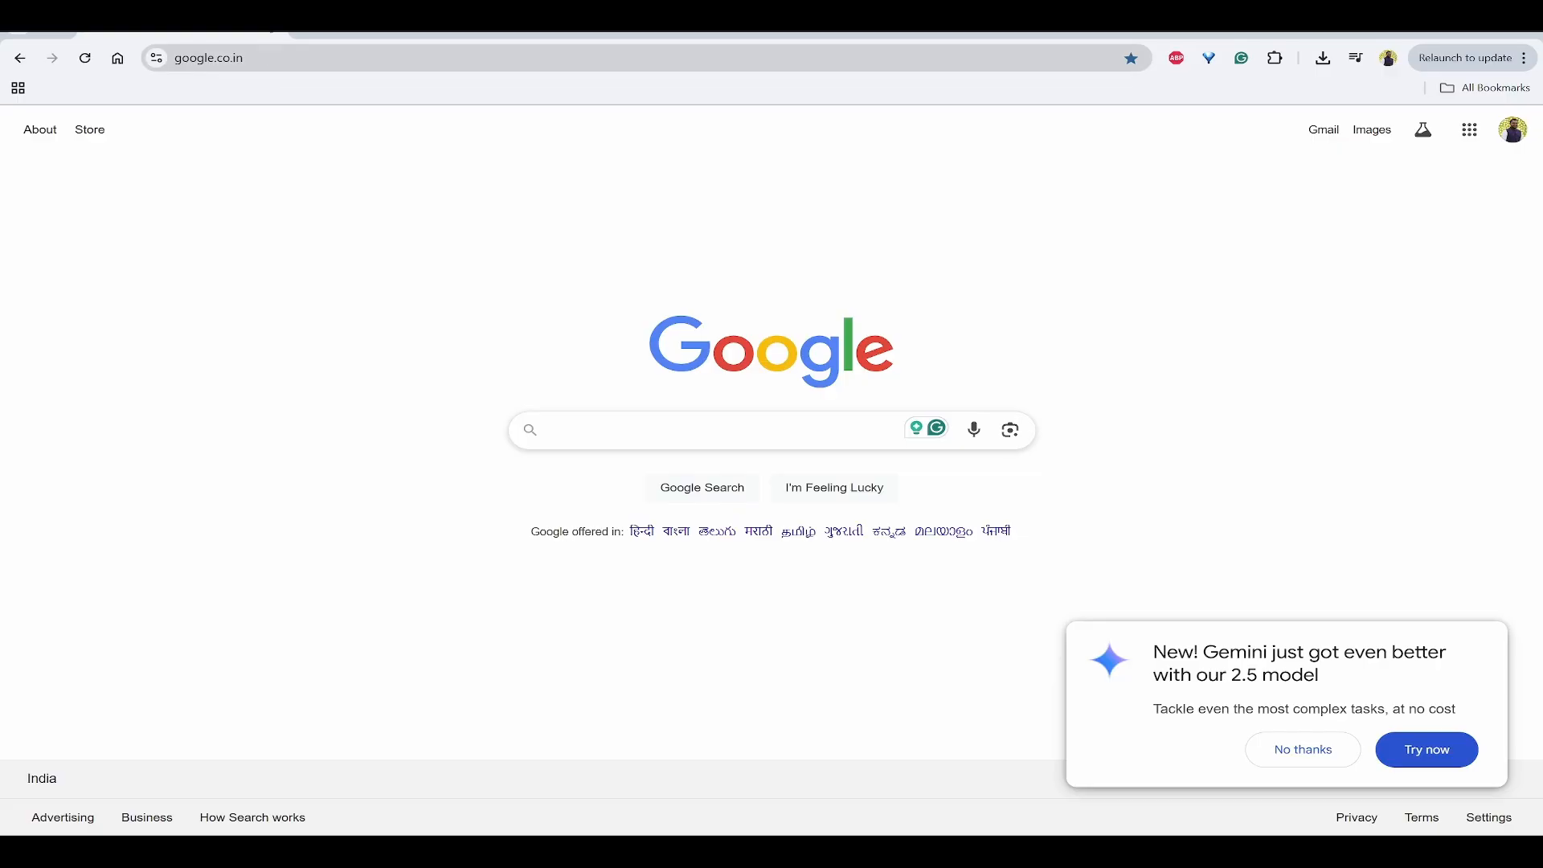
Step: Search the web for the Windows 11 download and open Microsoft's Windows 11 software download page
left_click(283, 59)
type("windows 11 do")
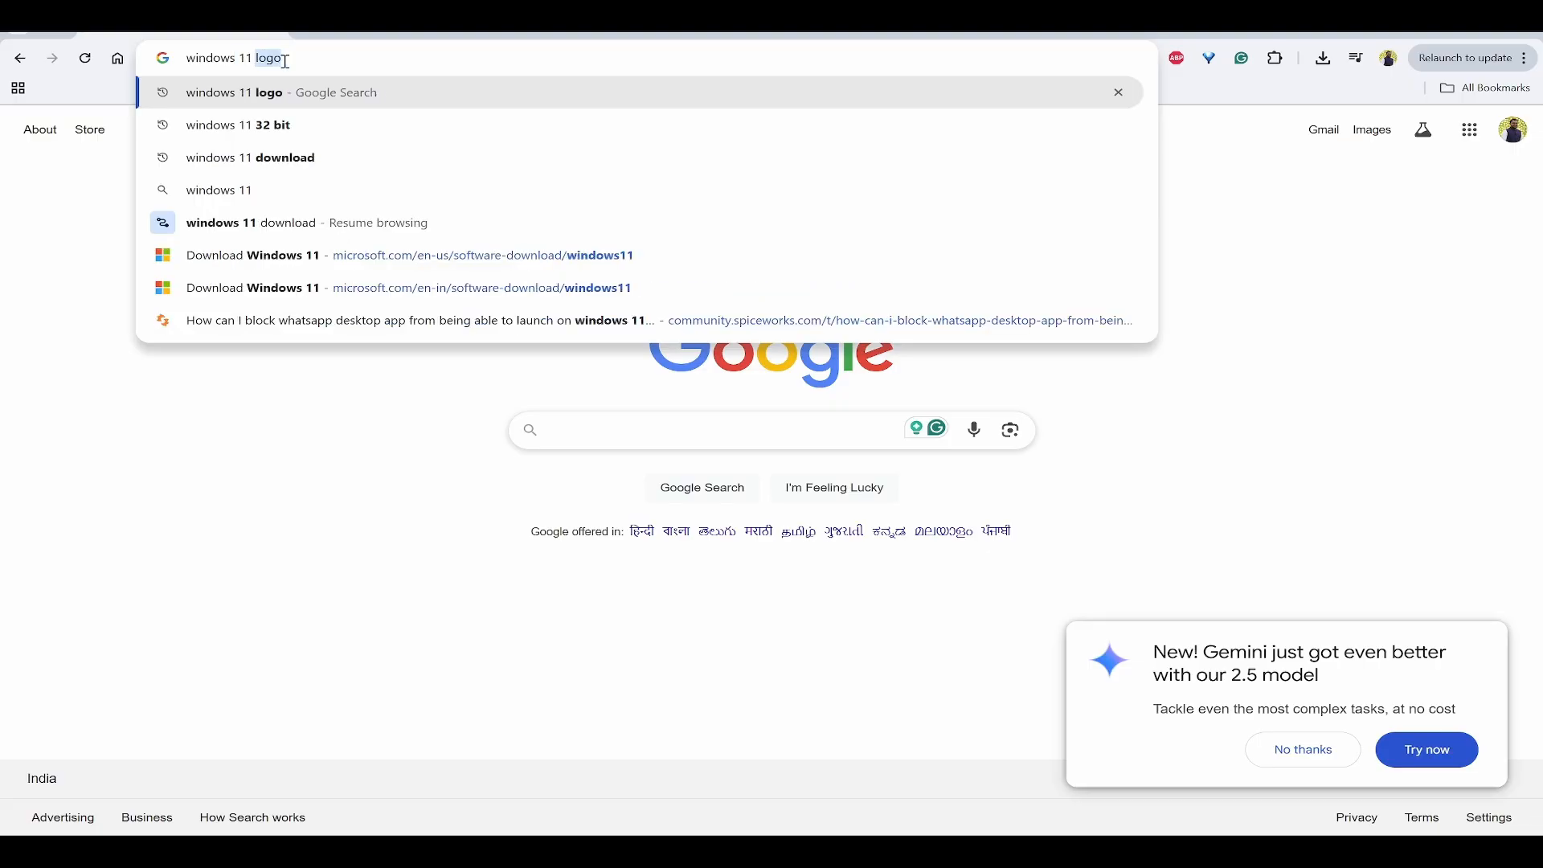
key("Return")
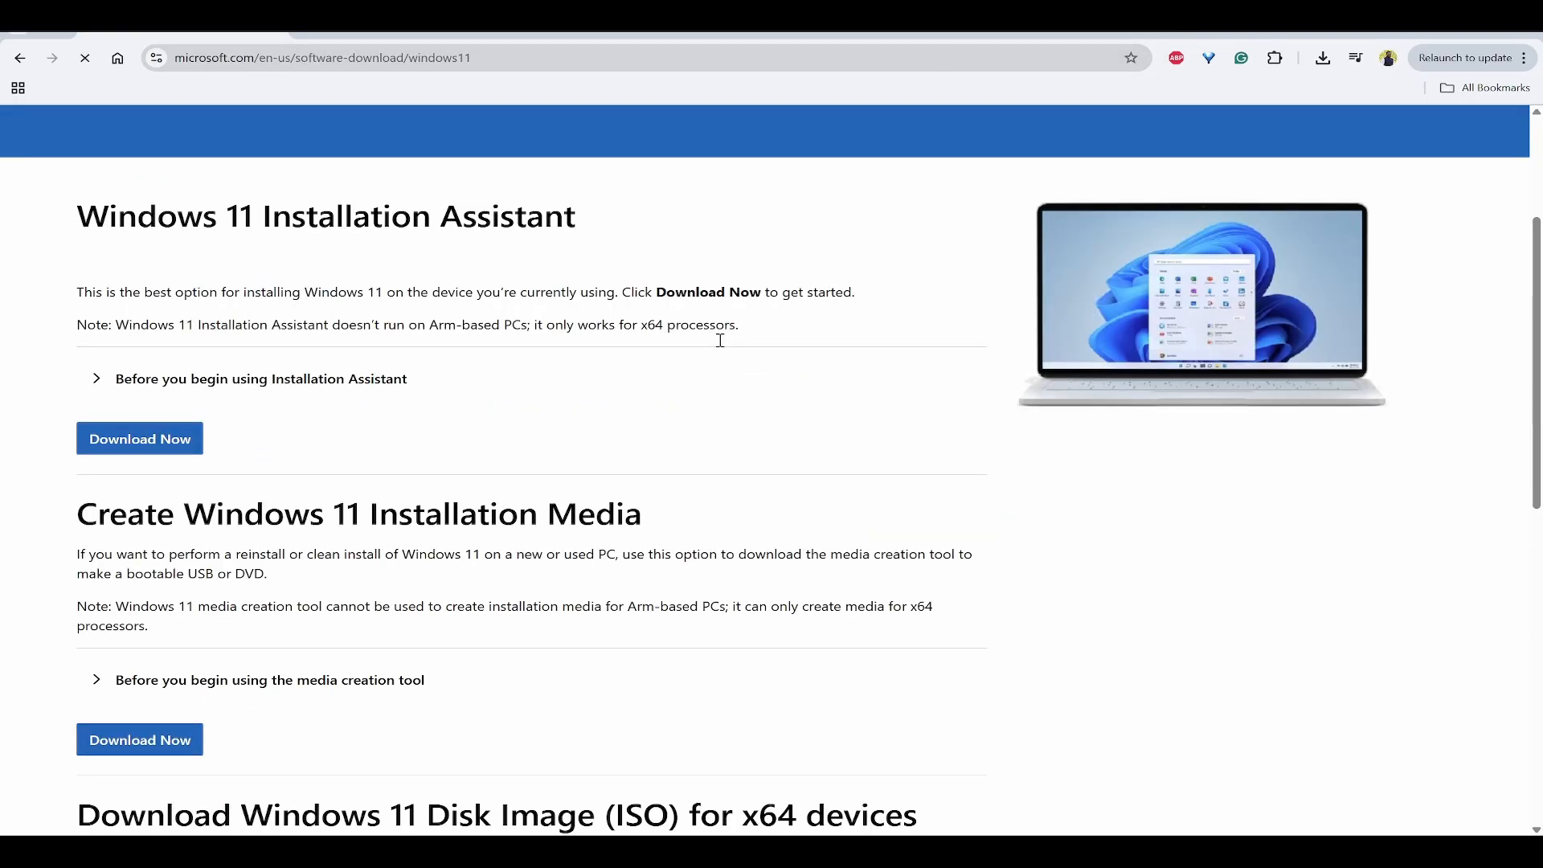
Step: Review the installation media and x64 disk image (ISO) sections of the Windows 11 download page
scroll(276, 283, "down", 1)
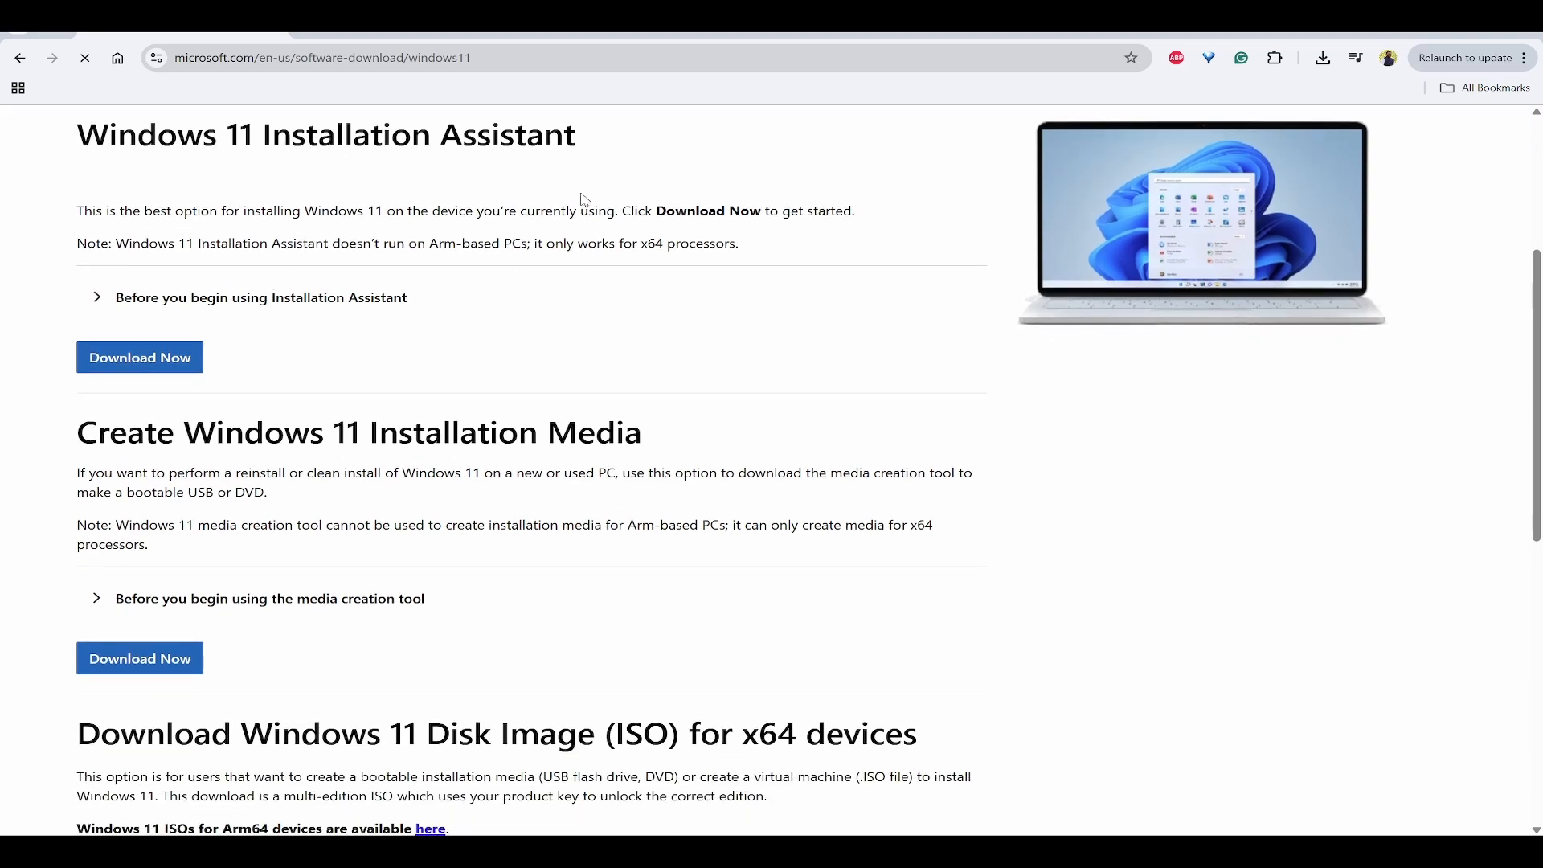
left_click_drag(225, 431, 878, 441)
left_click(877, 441)
scroll(873, 436, "down", 6)
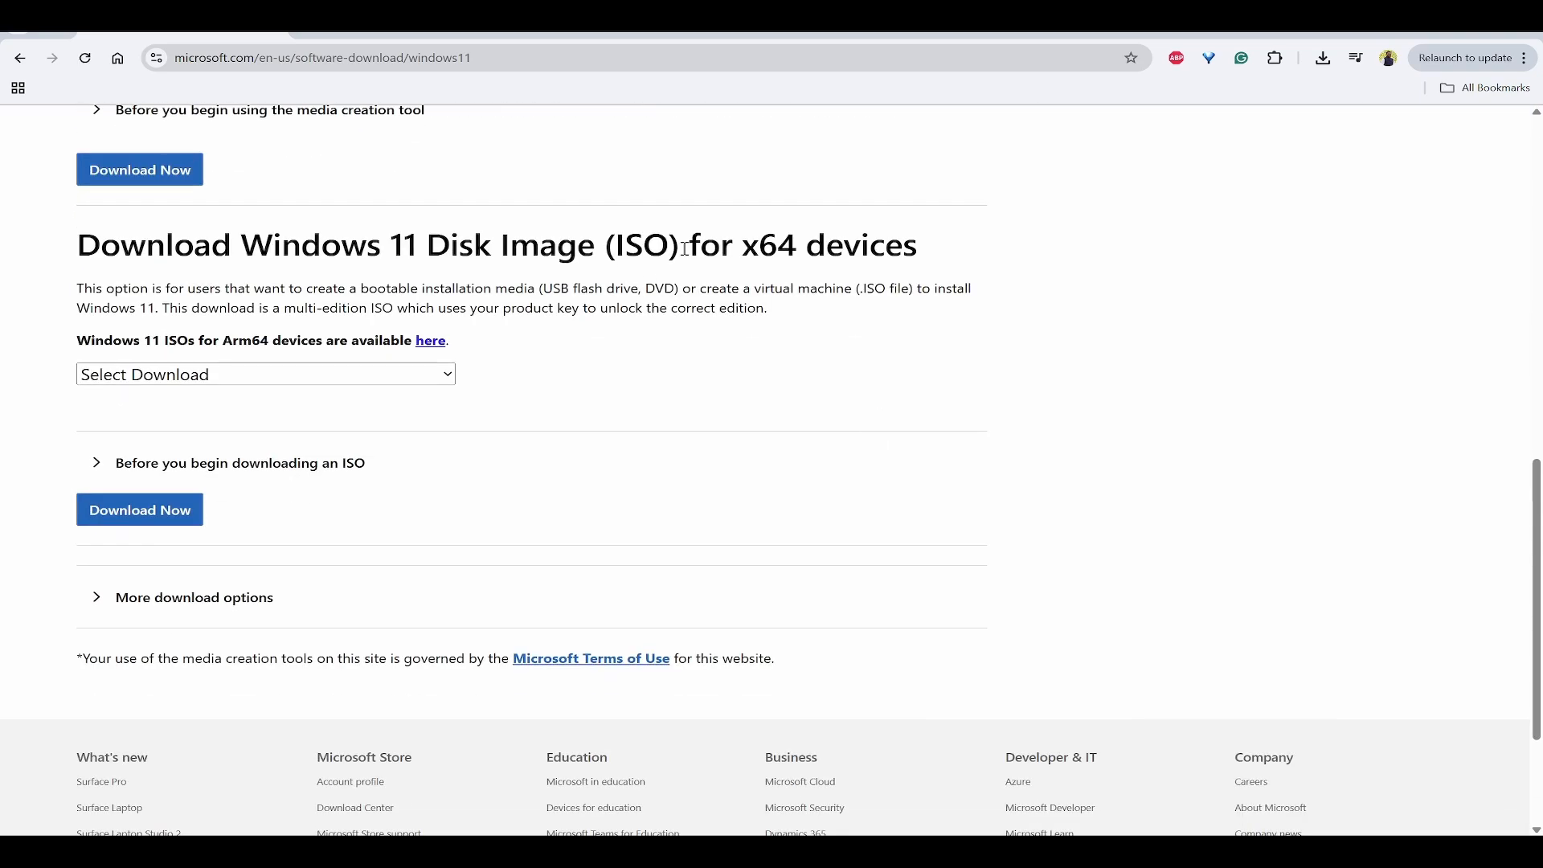
left_click_drag(669, 245, 599, 253)
left_click(599, 252)
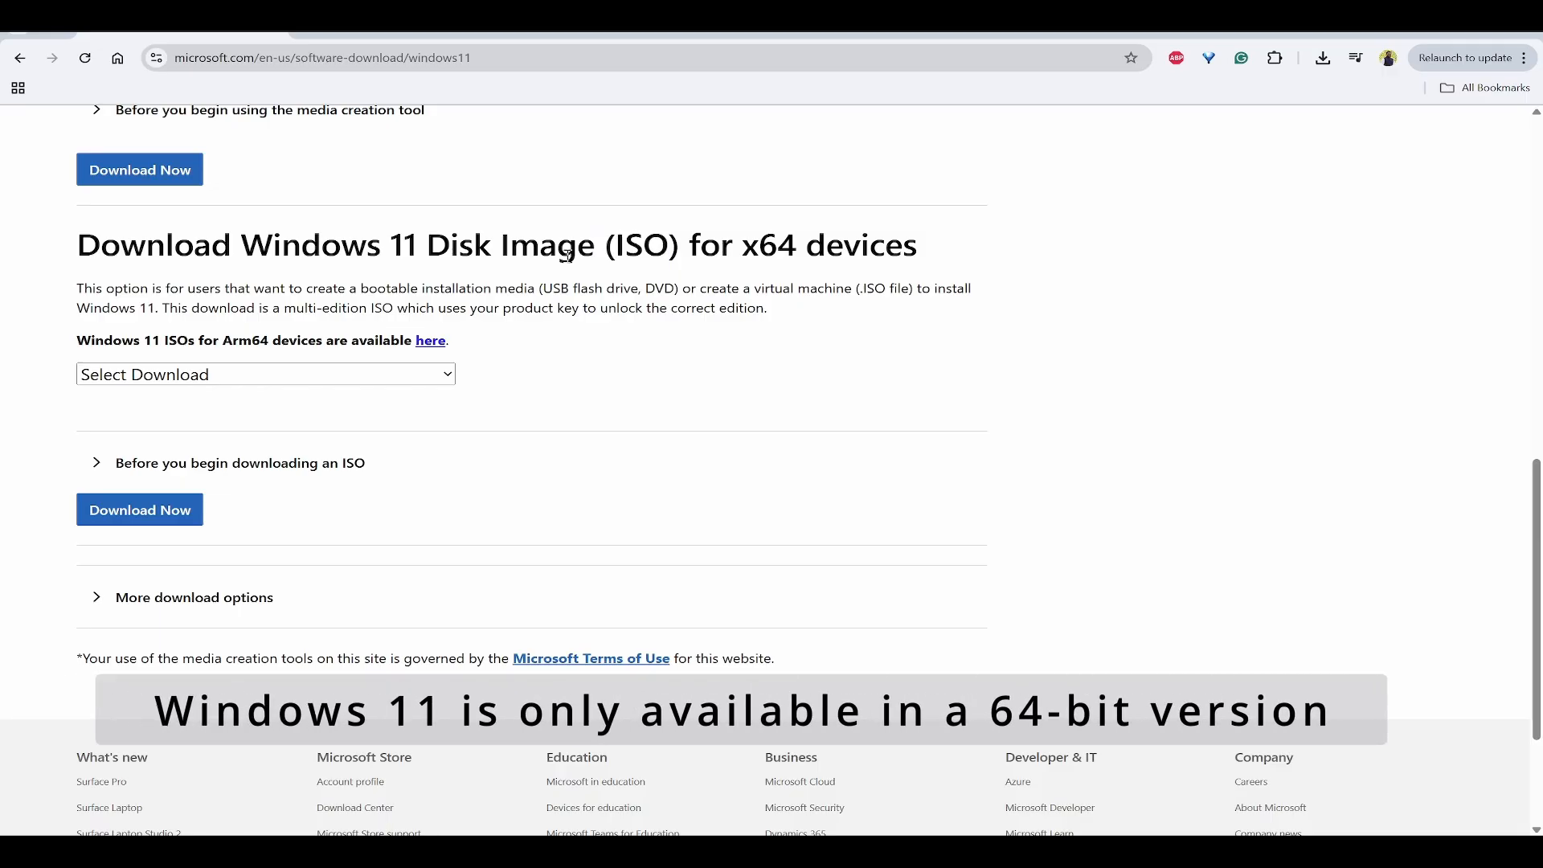
left_click_drag(818, 250, 726, 248)
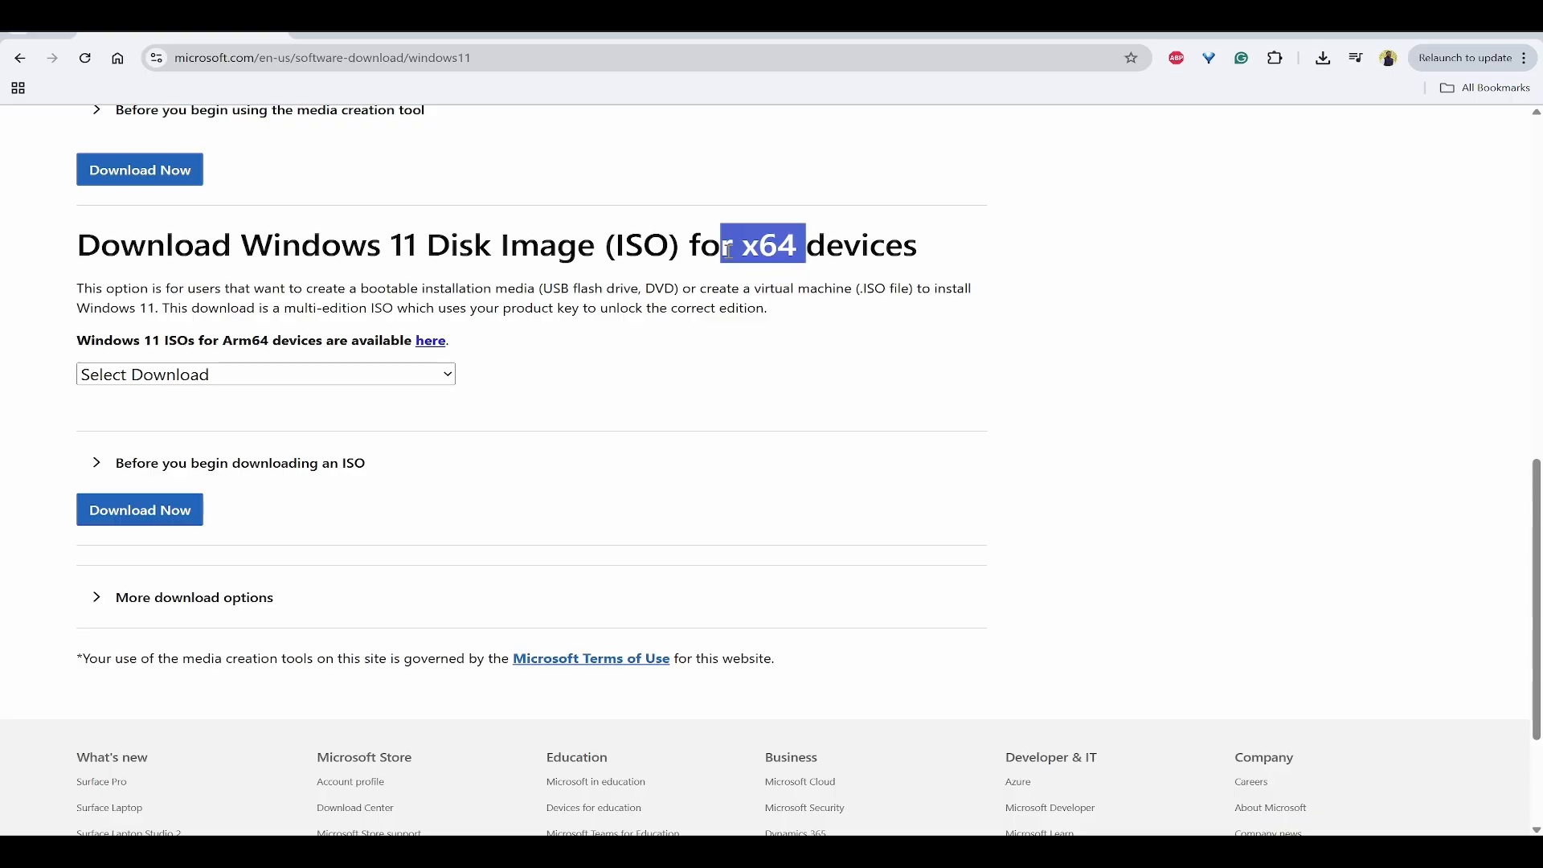
left_click(892, 280)
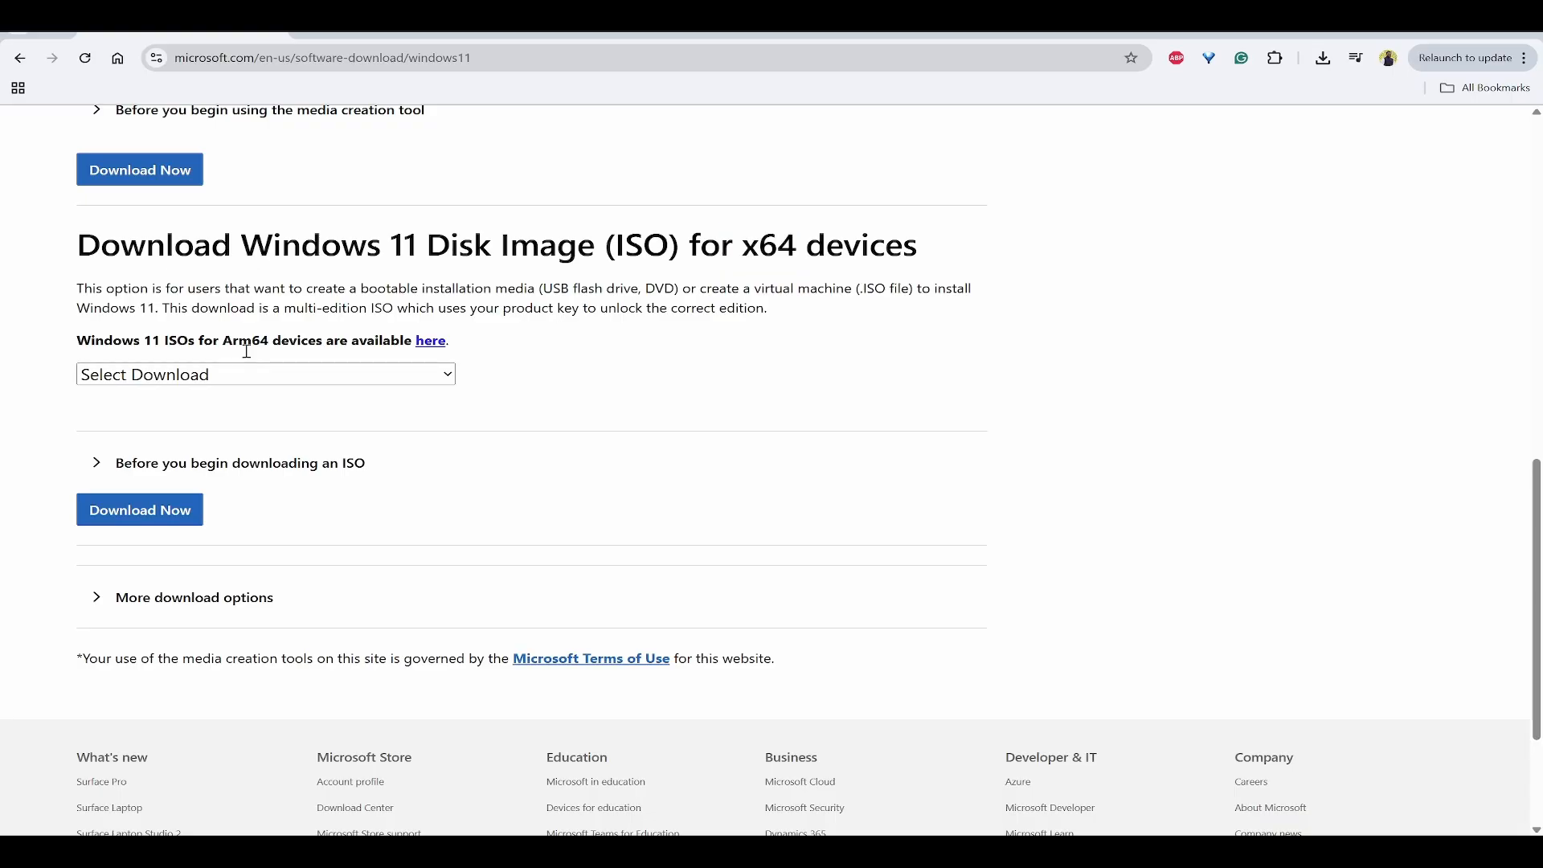
Step: Choose Windows 11 (multi-edition ISO for x64 devices) as the disk image and submit the selection
left_click(259, 384)
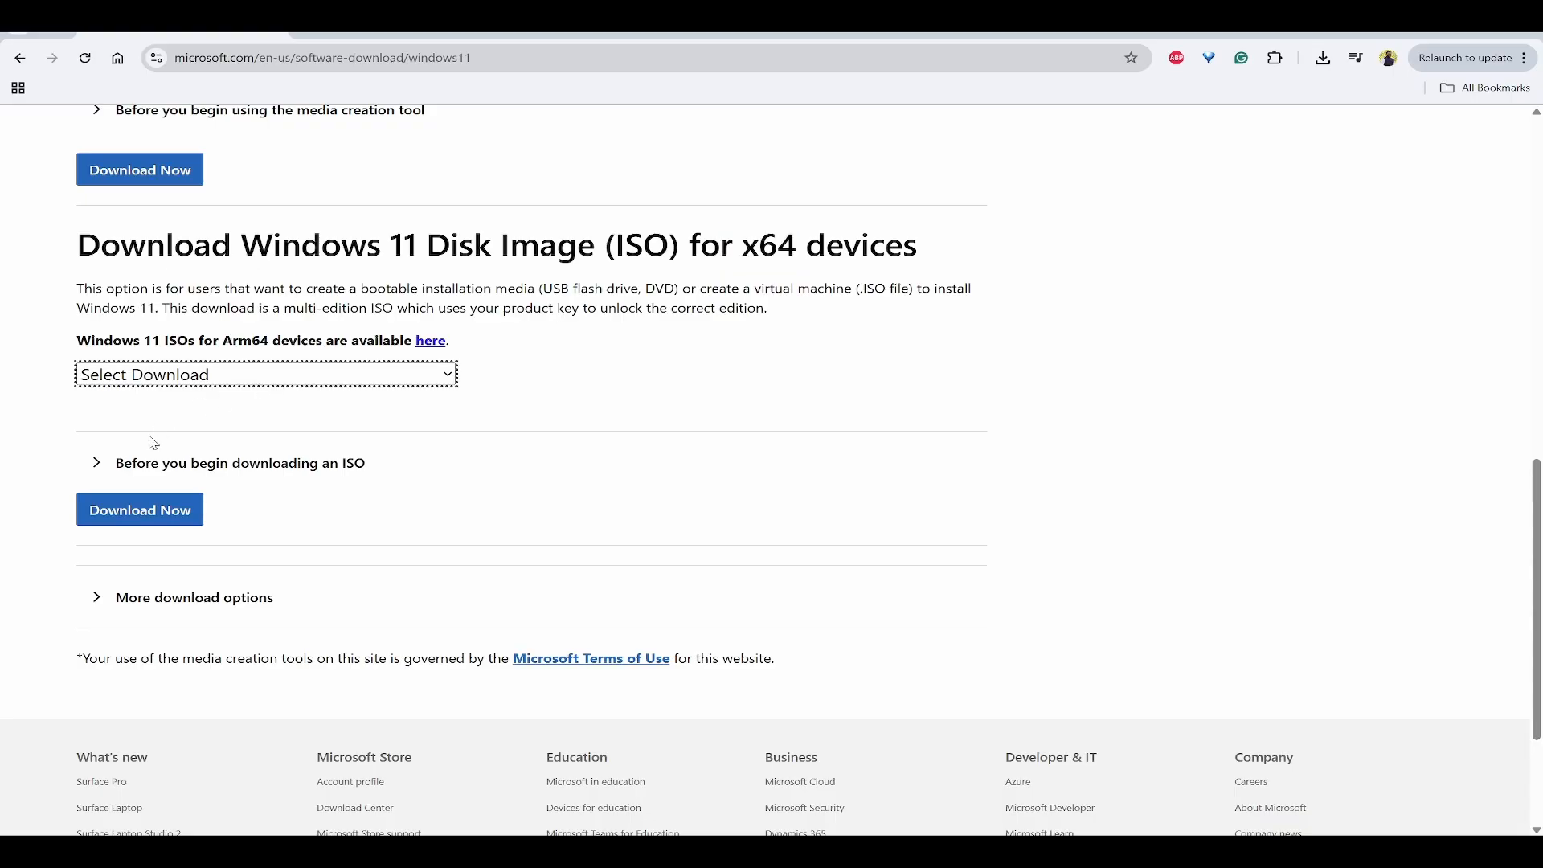
left_click(293, 434)
left_click(152, 511)
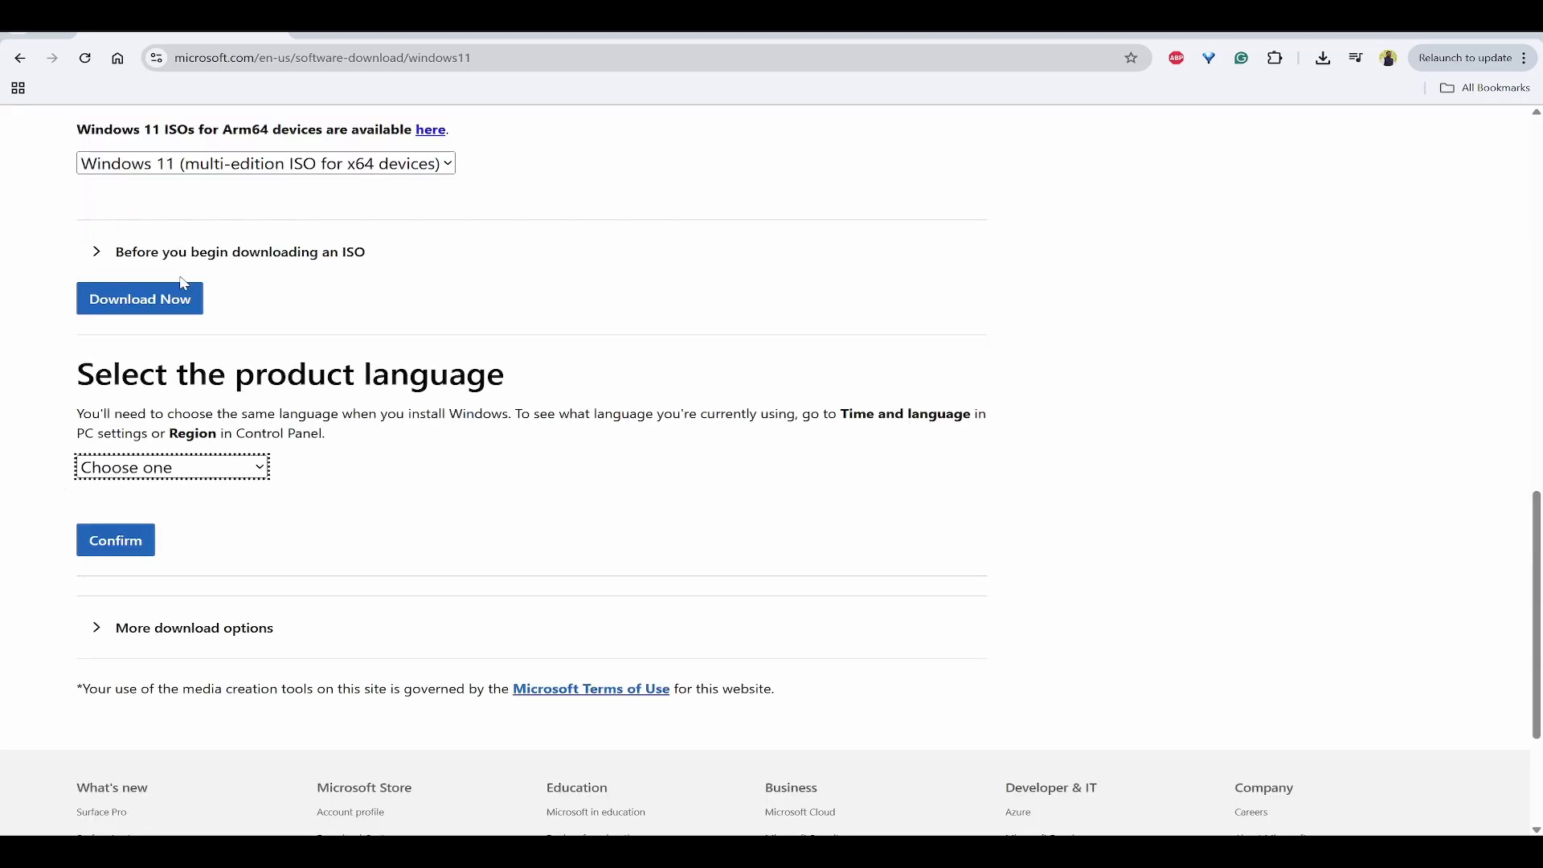
Step: Confirm English (United States) as the product language and start the 64-bit ISO download
key("e")
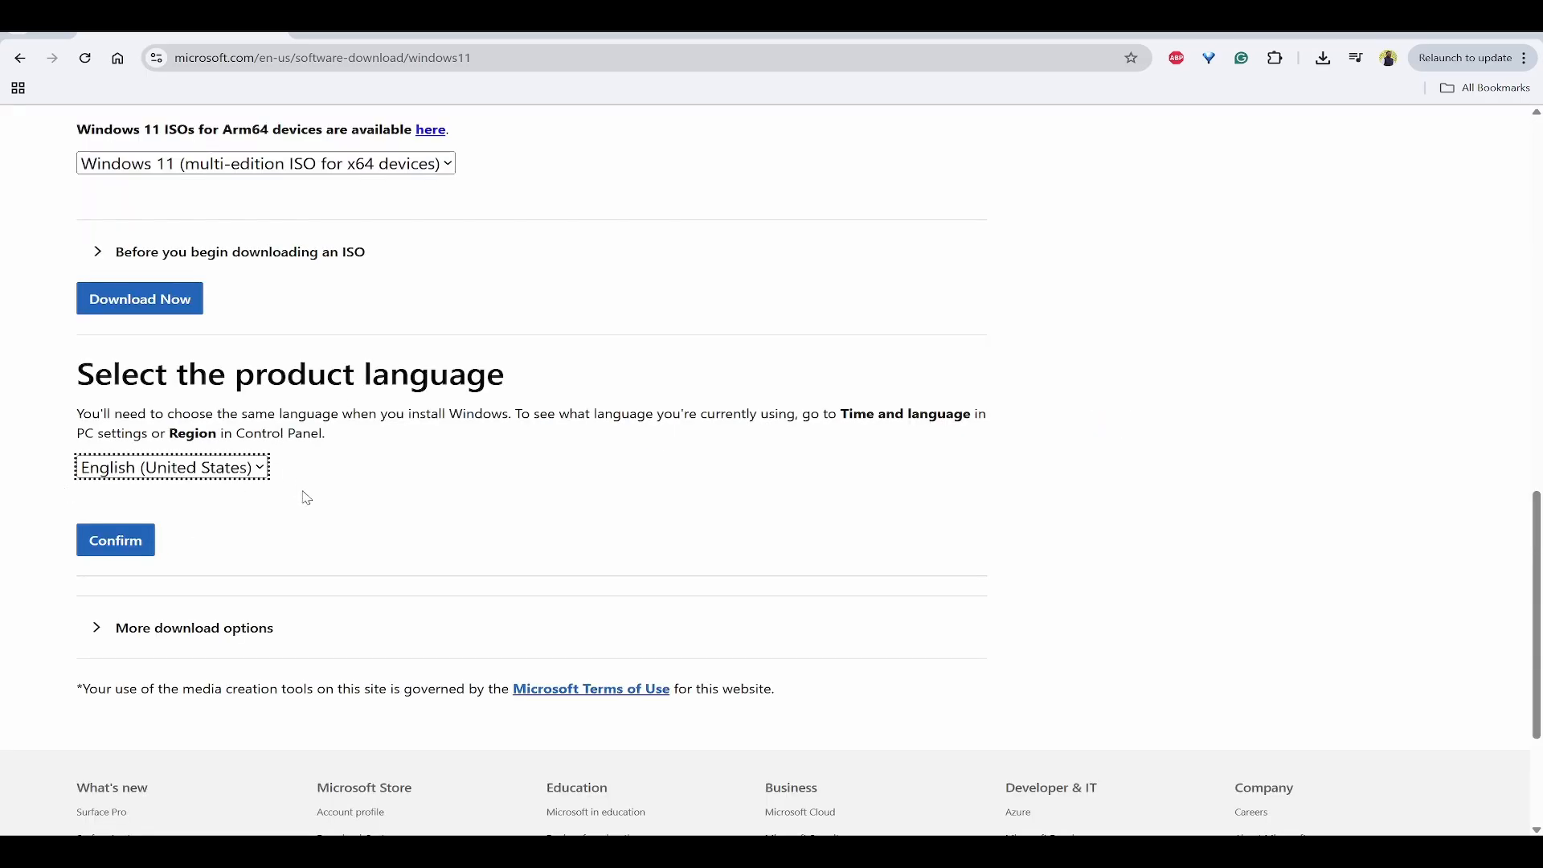
left_click(113, 543)
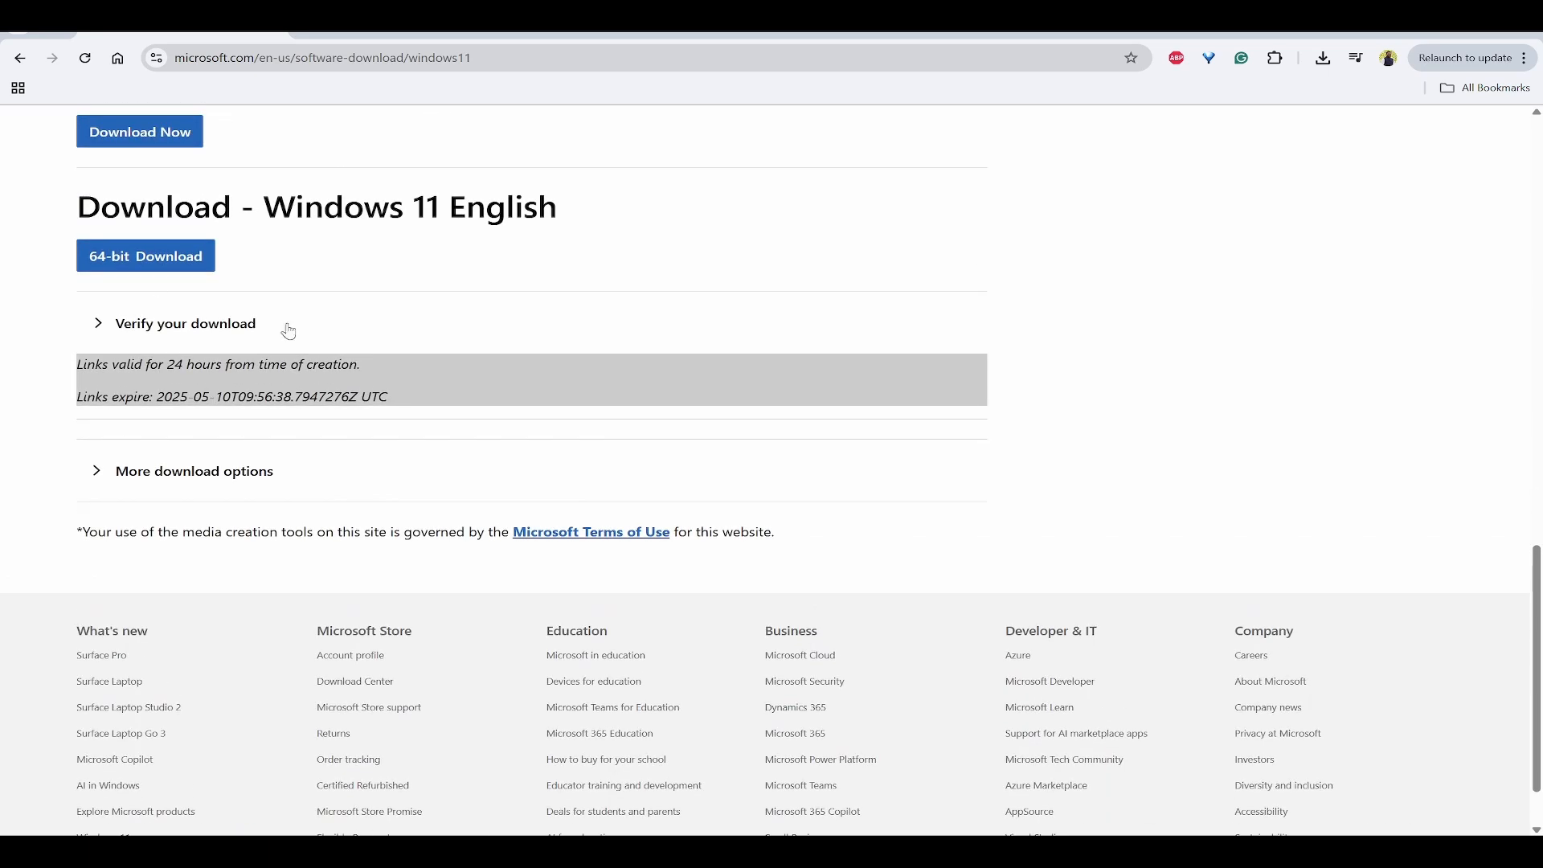
left_click(134, 267)
left_click(792, 488)
Step: Search for virtualbox in a new browser tab and open the official Oracle VirtualBox website
left_click(305, 37)
type("virtualbox")
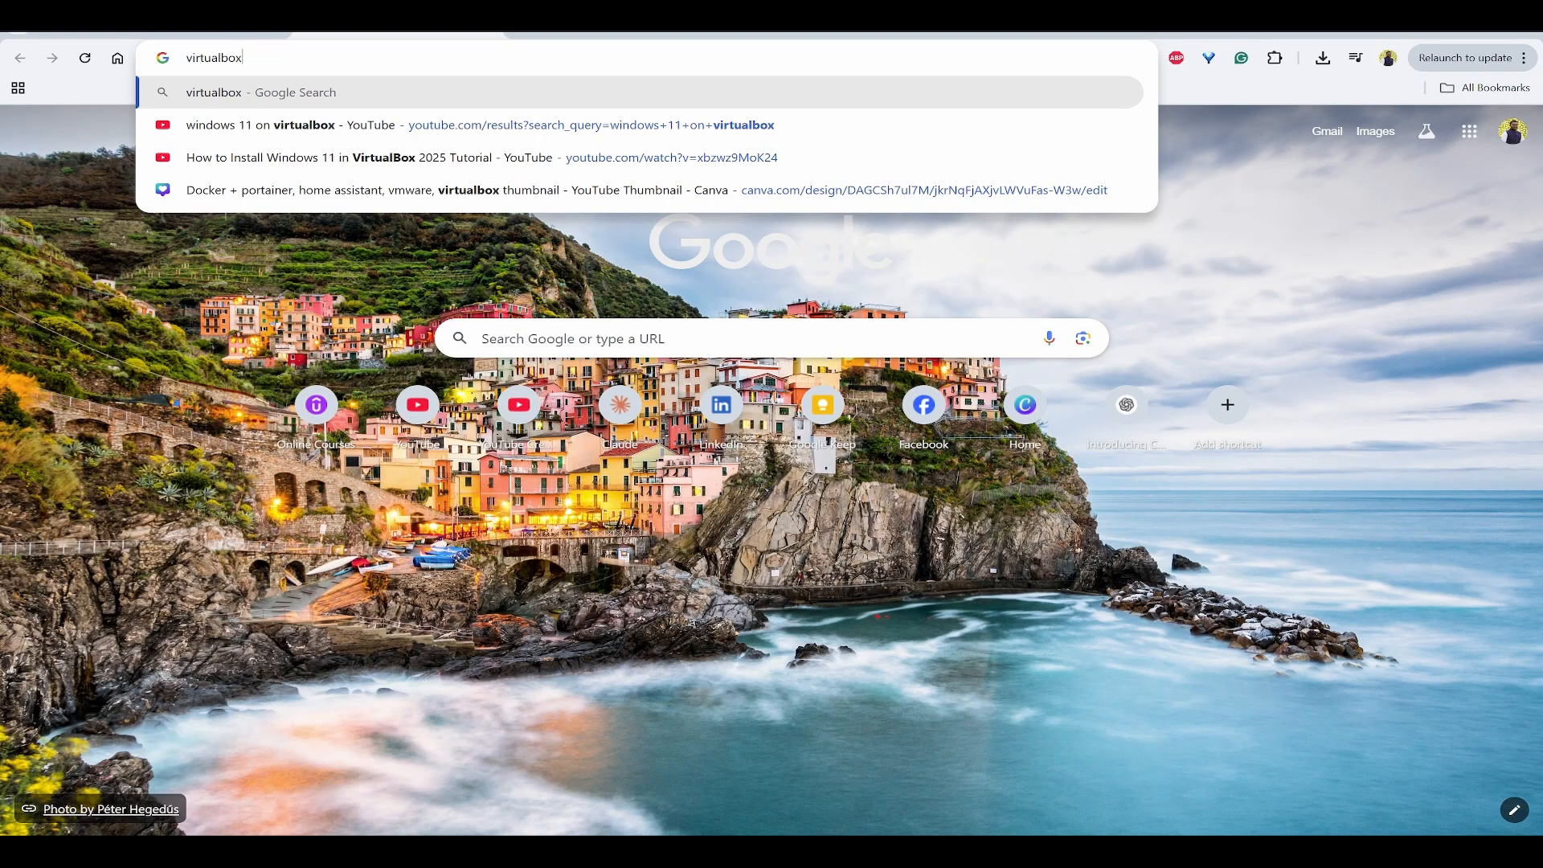
key("Return")
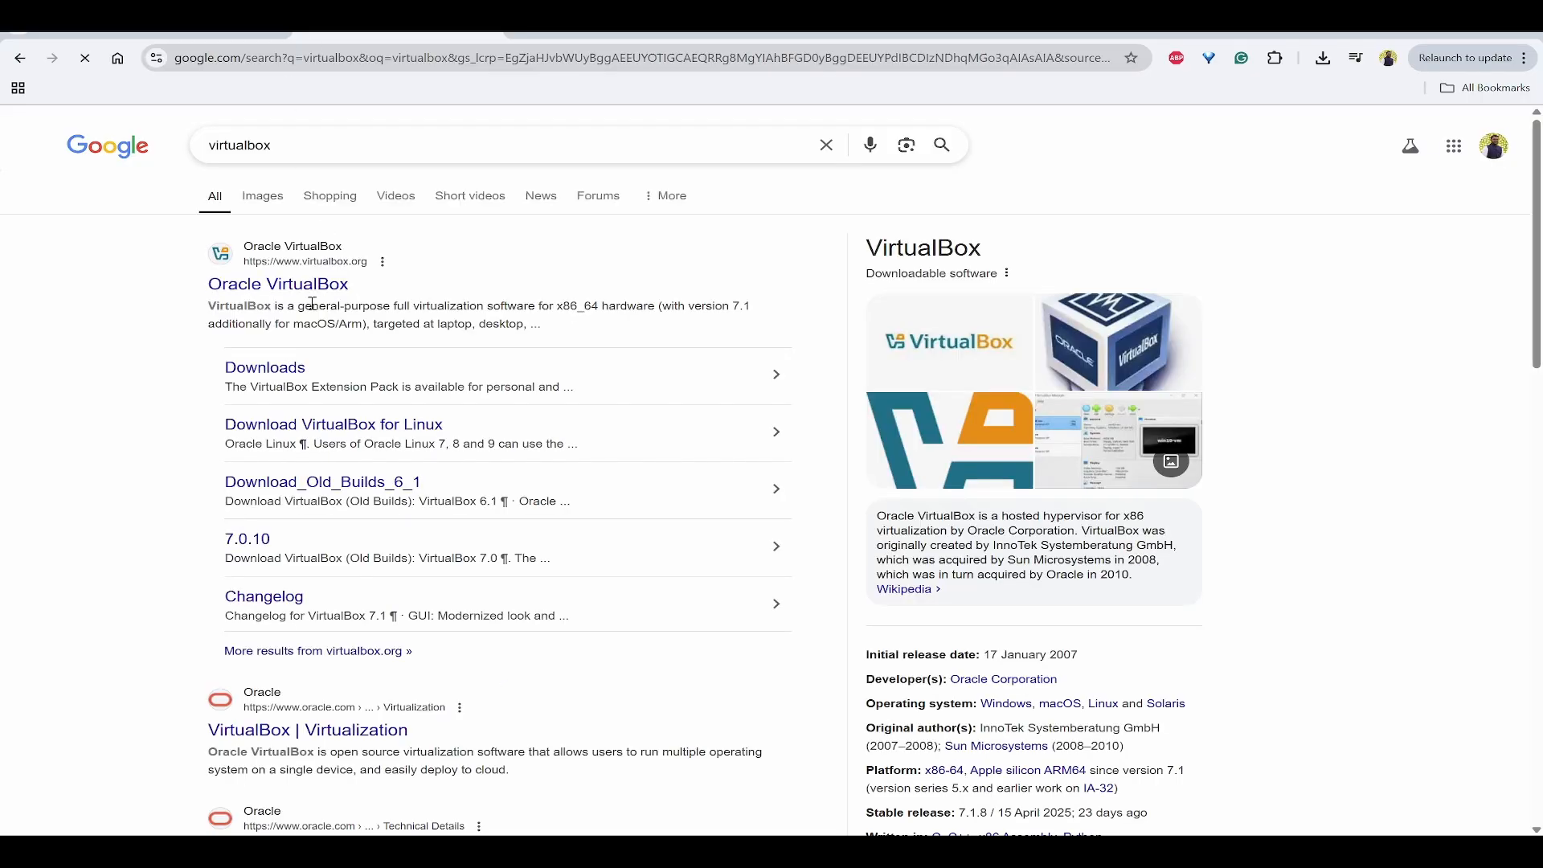
left_click(313, 286)
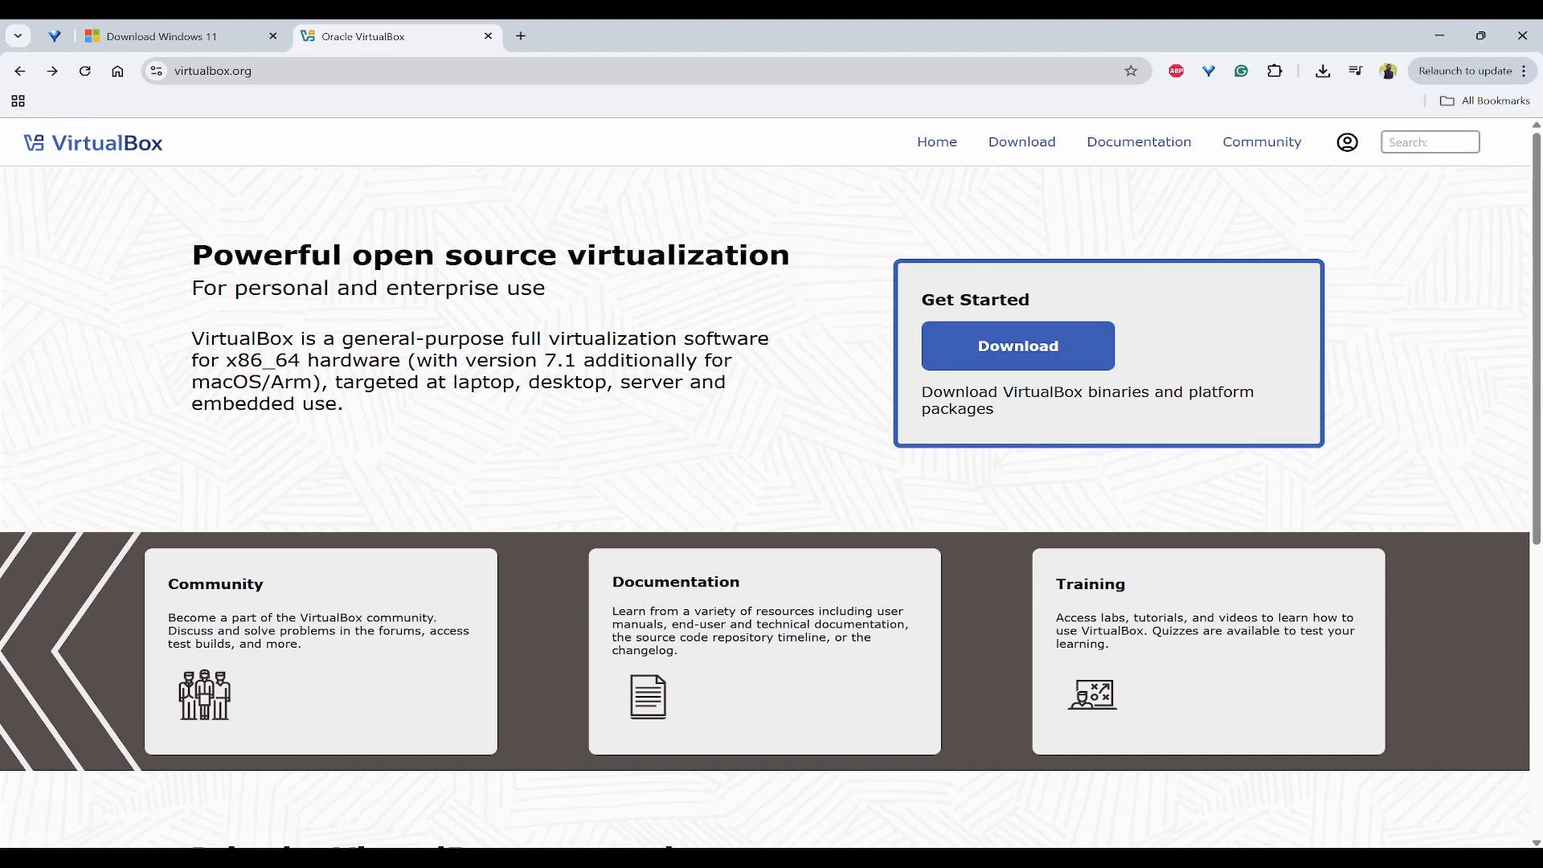
Step: Switch to the installed Oracle VirtualBox application
key("super")
type("virt")
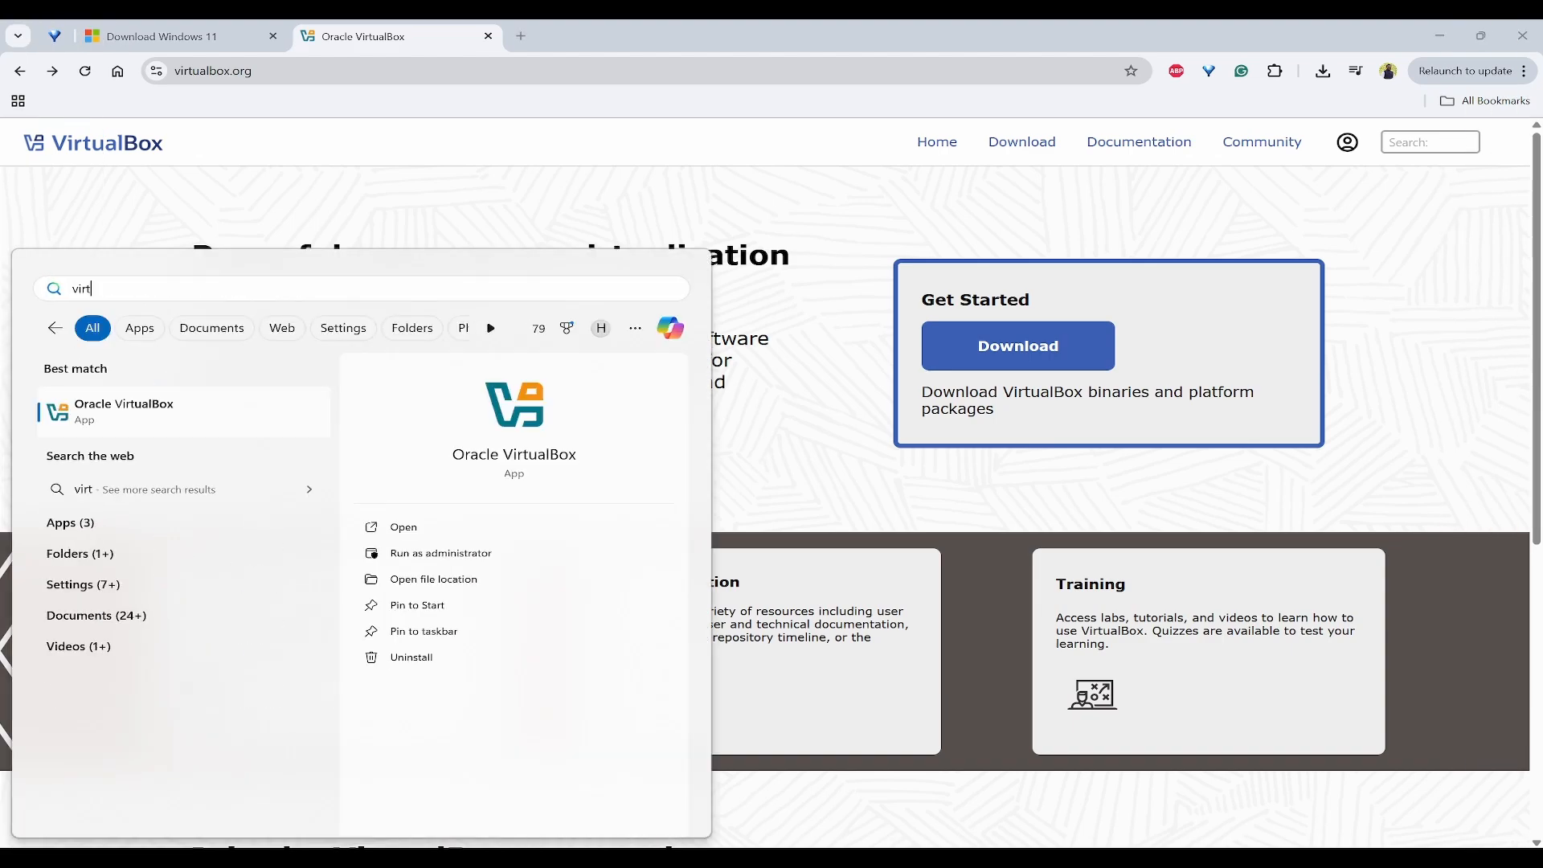
key("Return")
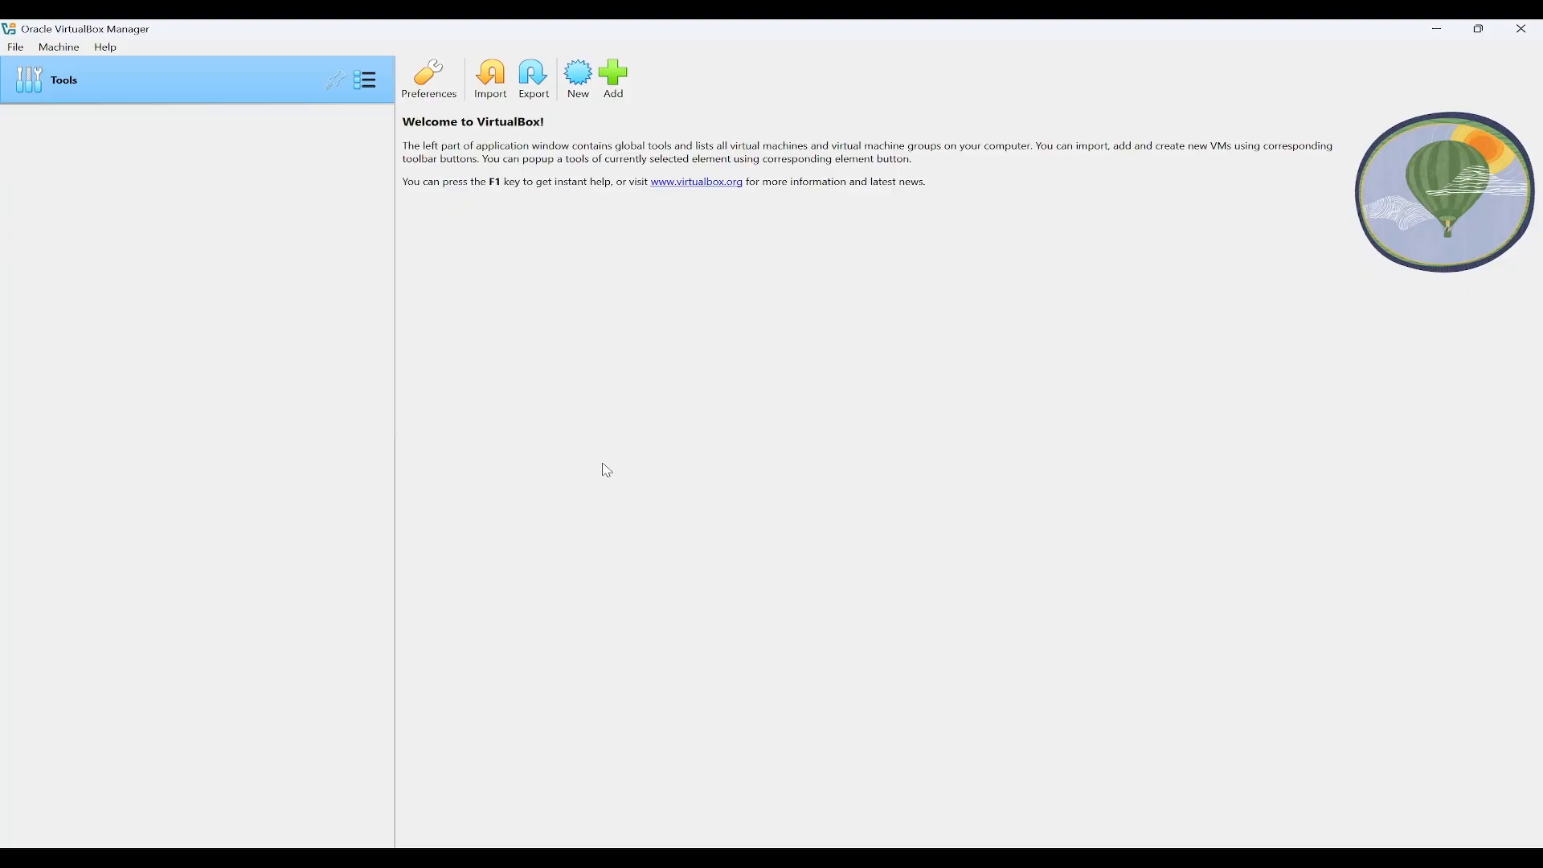
left_click(909, 481)
Step: Start a new virtual machine named Windows 11 and attach Win11_24H2_English_x64.iso as its ISO image
left_click(577, 80)
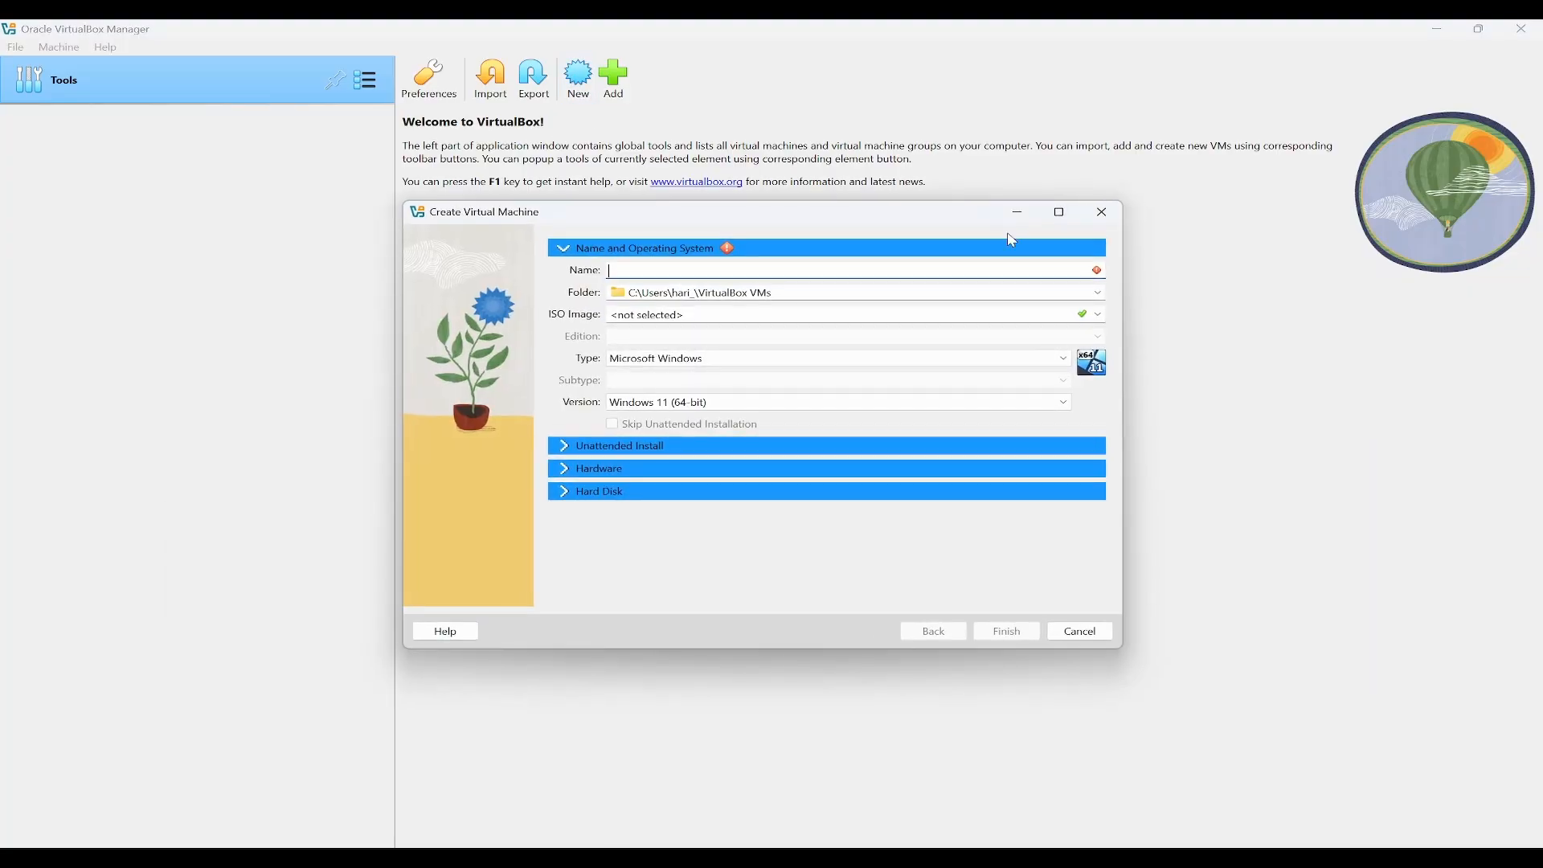
type("Windows 11")
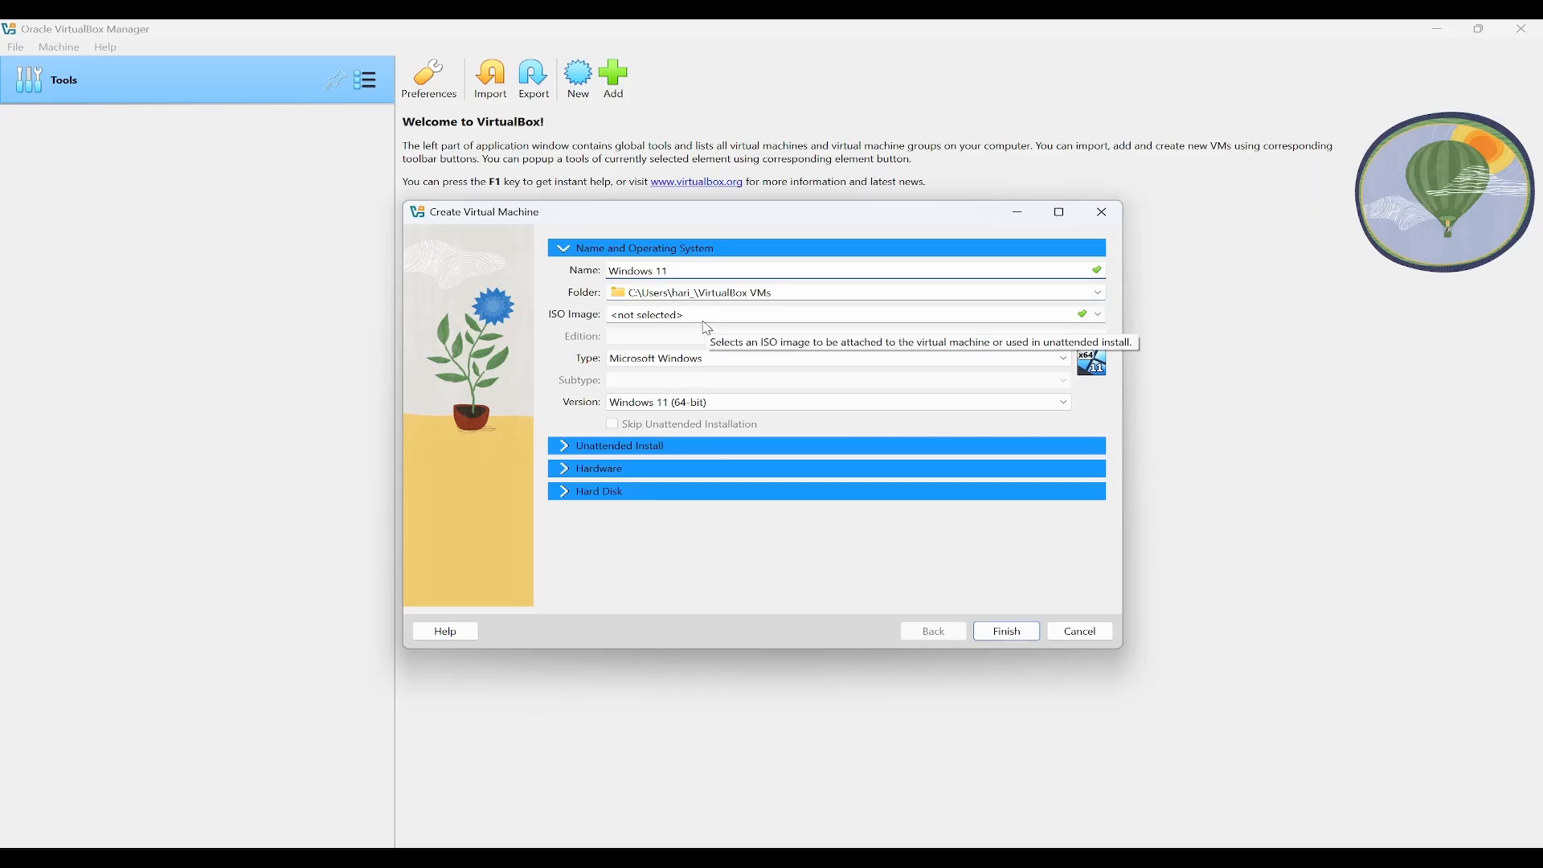
left_click(743, 321)
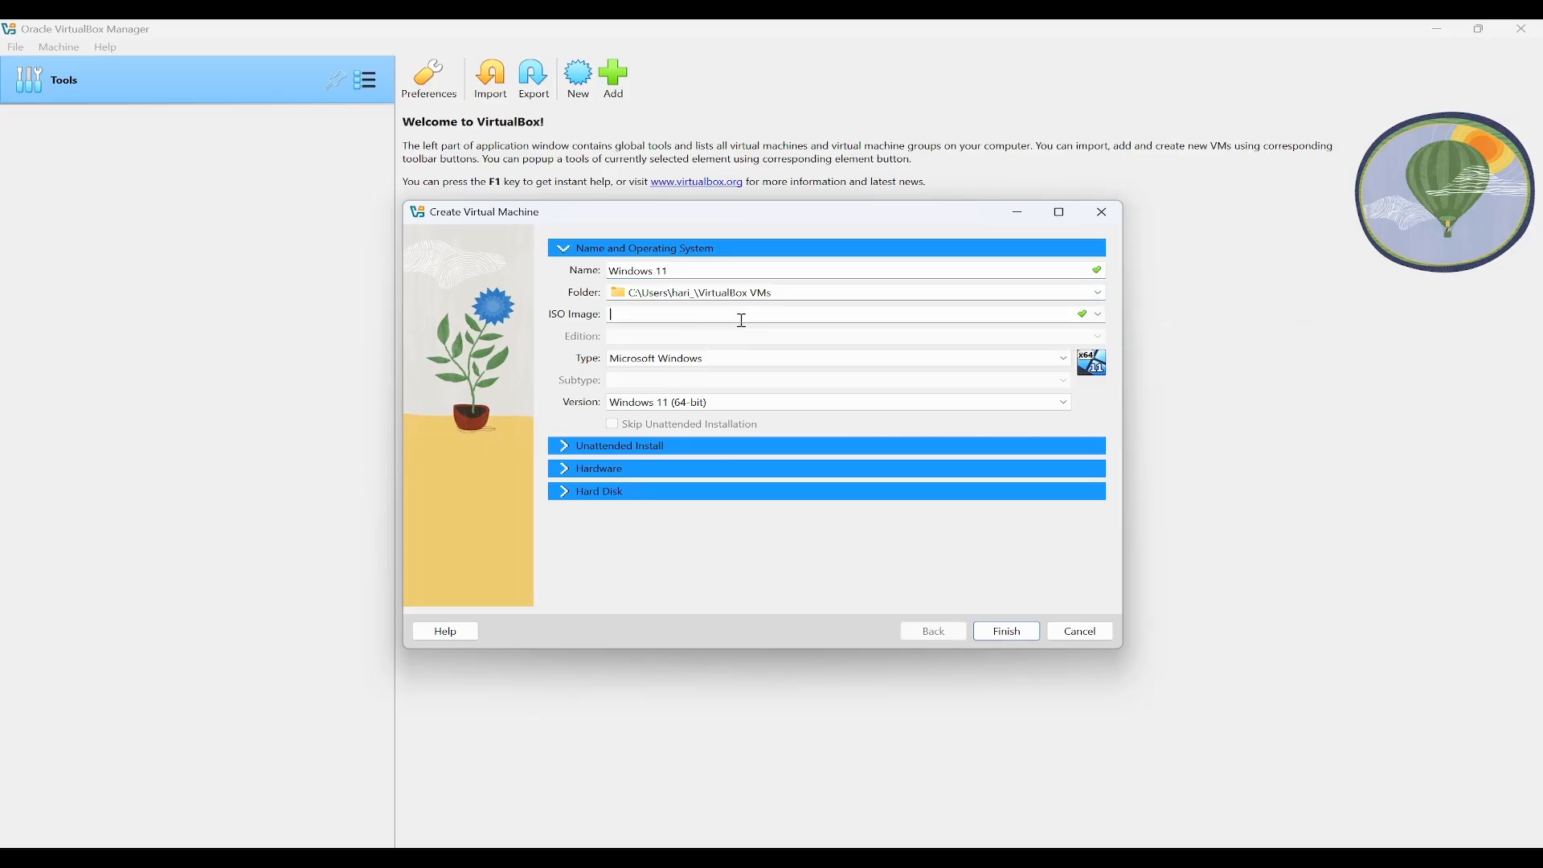
left_click(1099, 316)
left_click(668, 354)
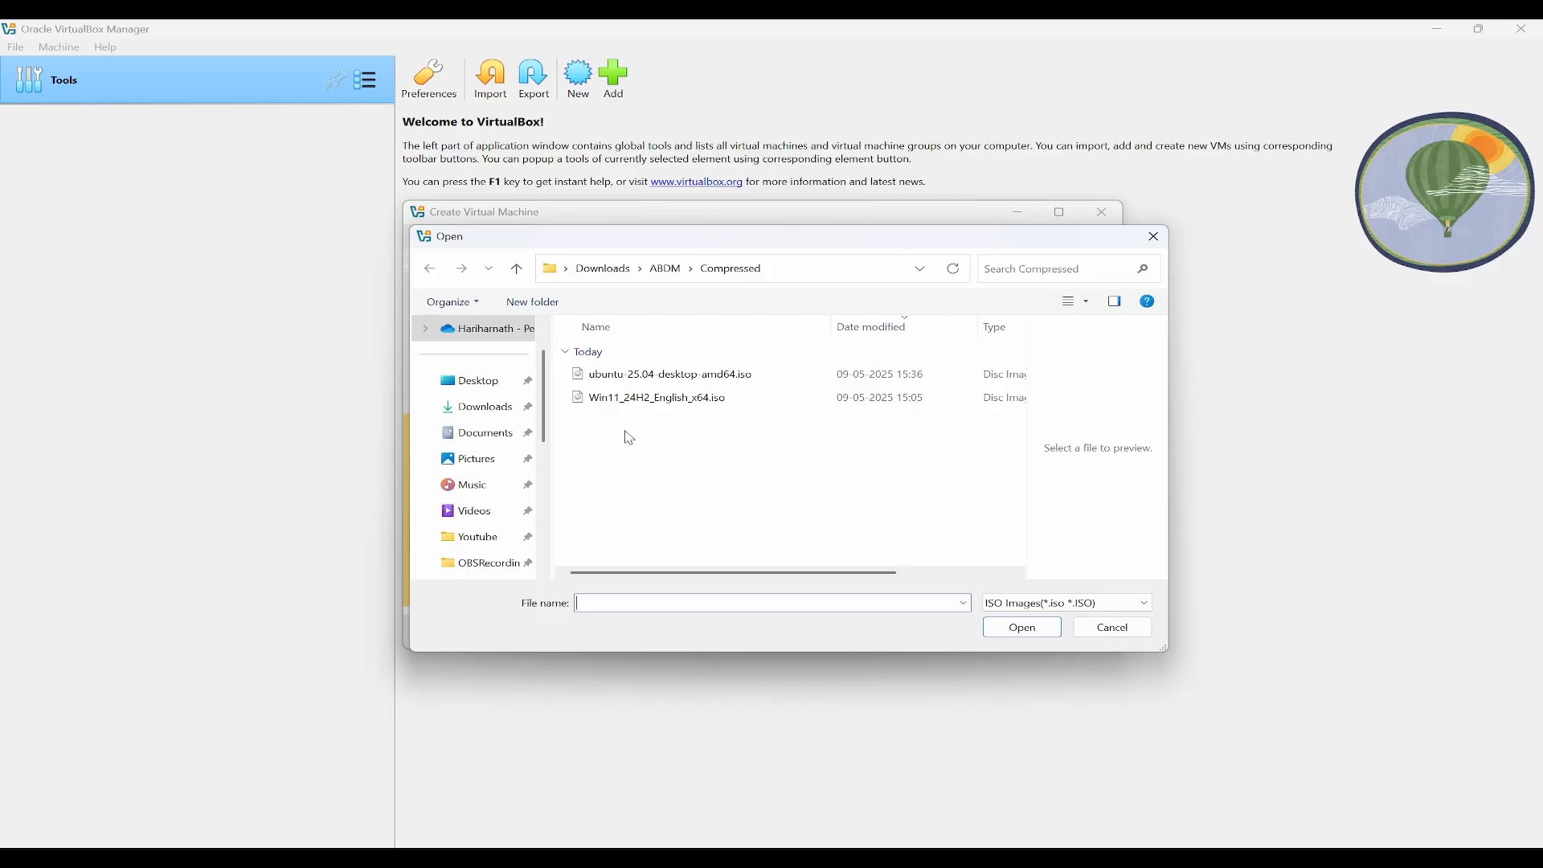
left_click(665, 406)
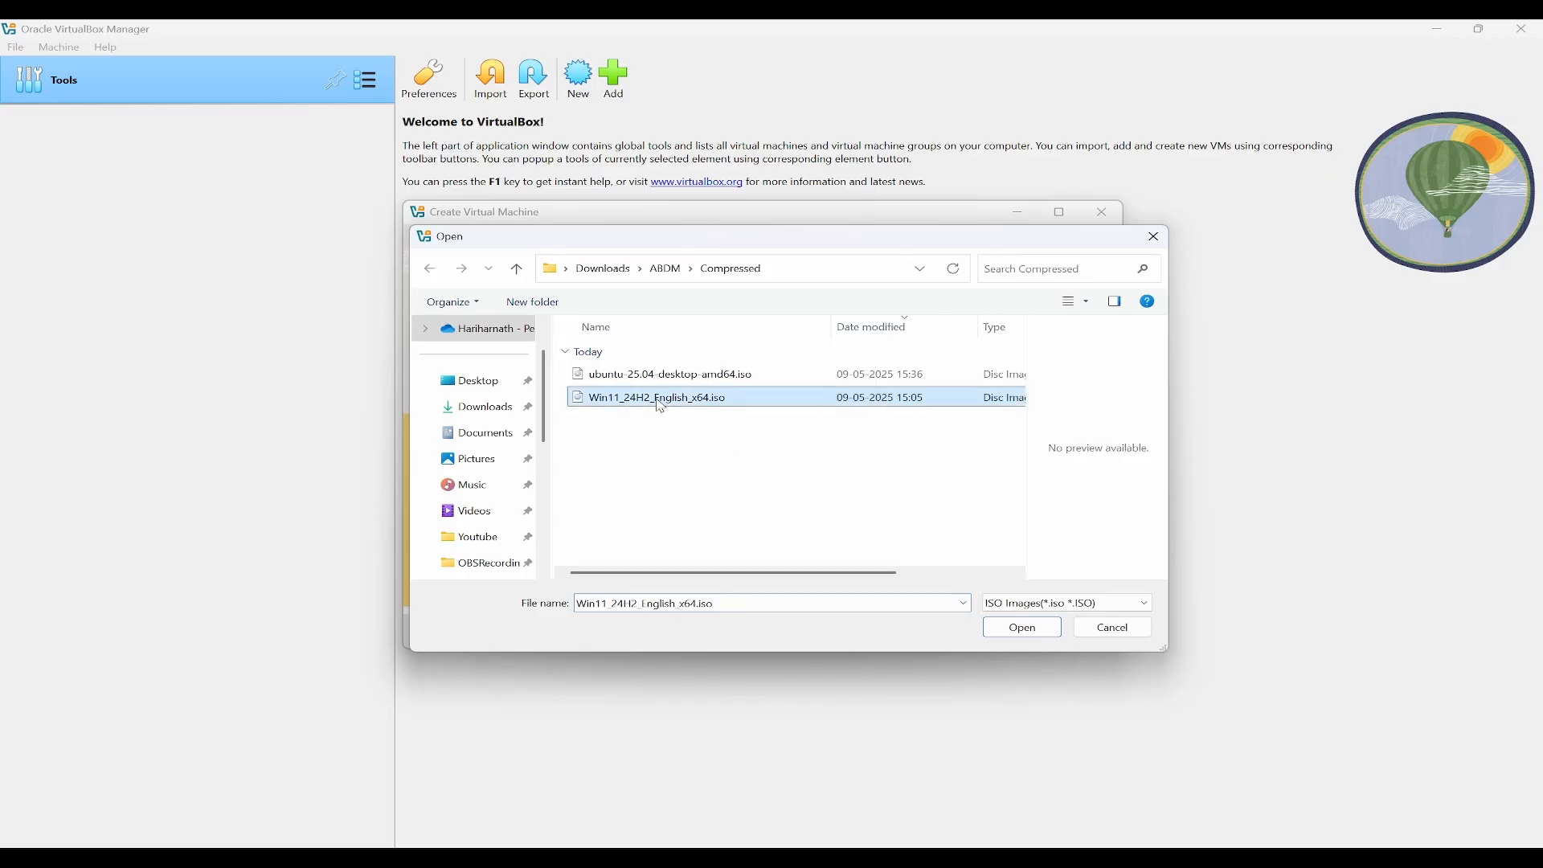
double_click(659, 401)
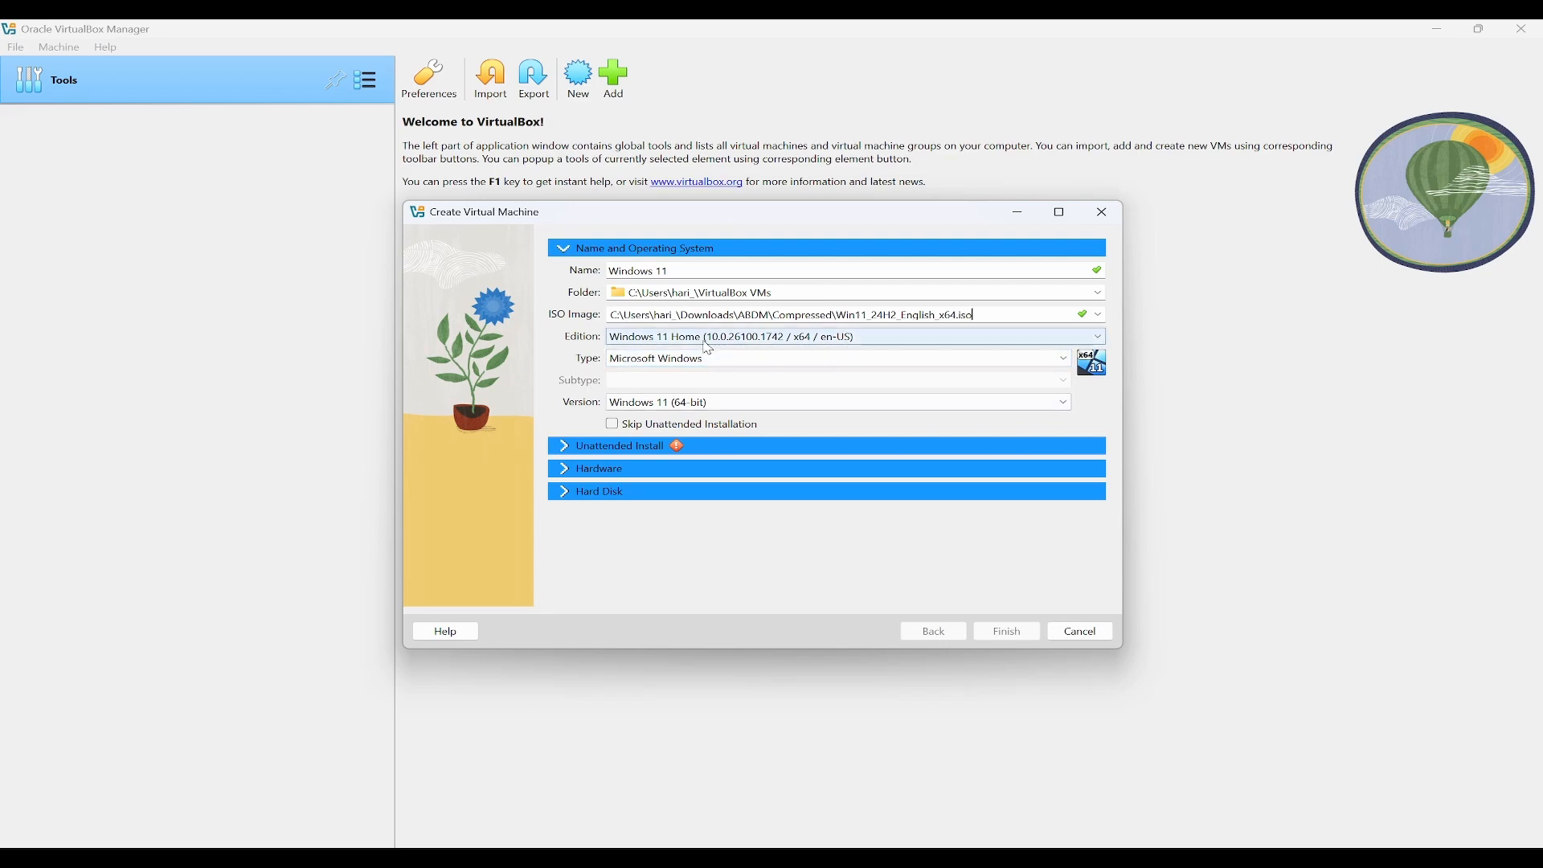
Step: Keep the Windows 11 Home edition and set the virtual machine to skip unattended installation
left_click(930, 338)
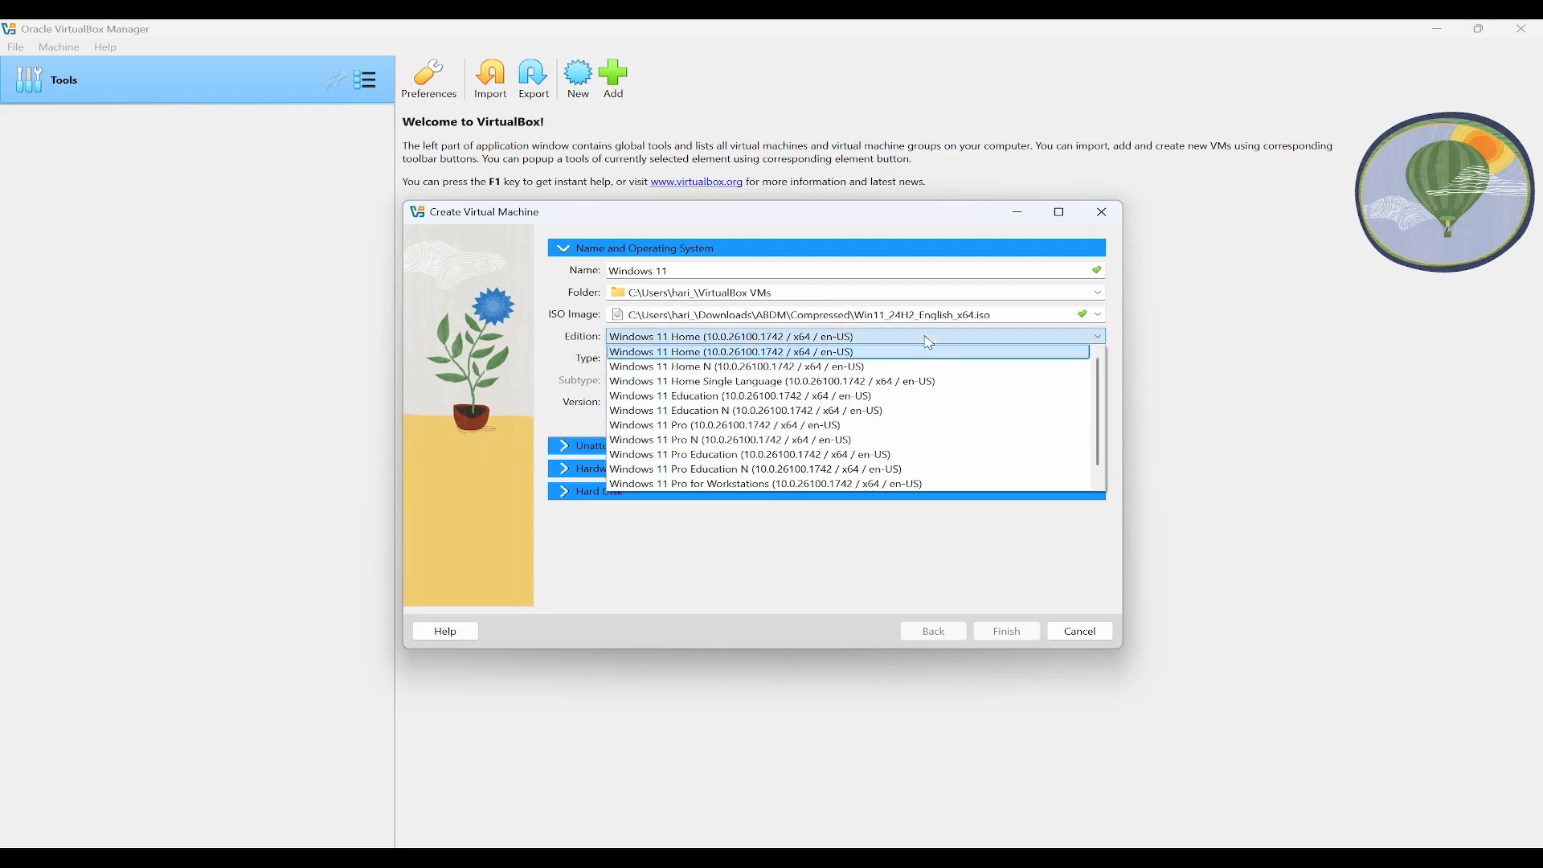
left_click(930, 343)
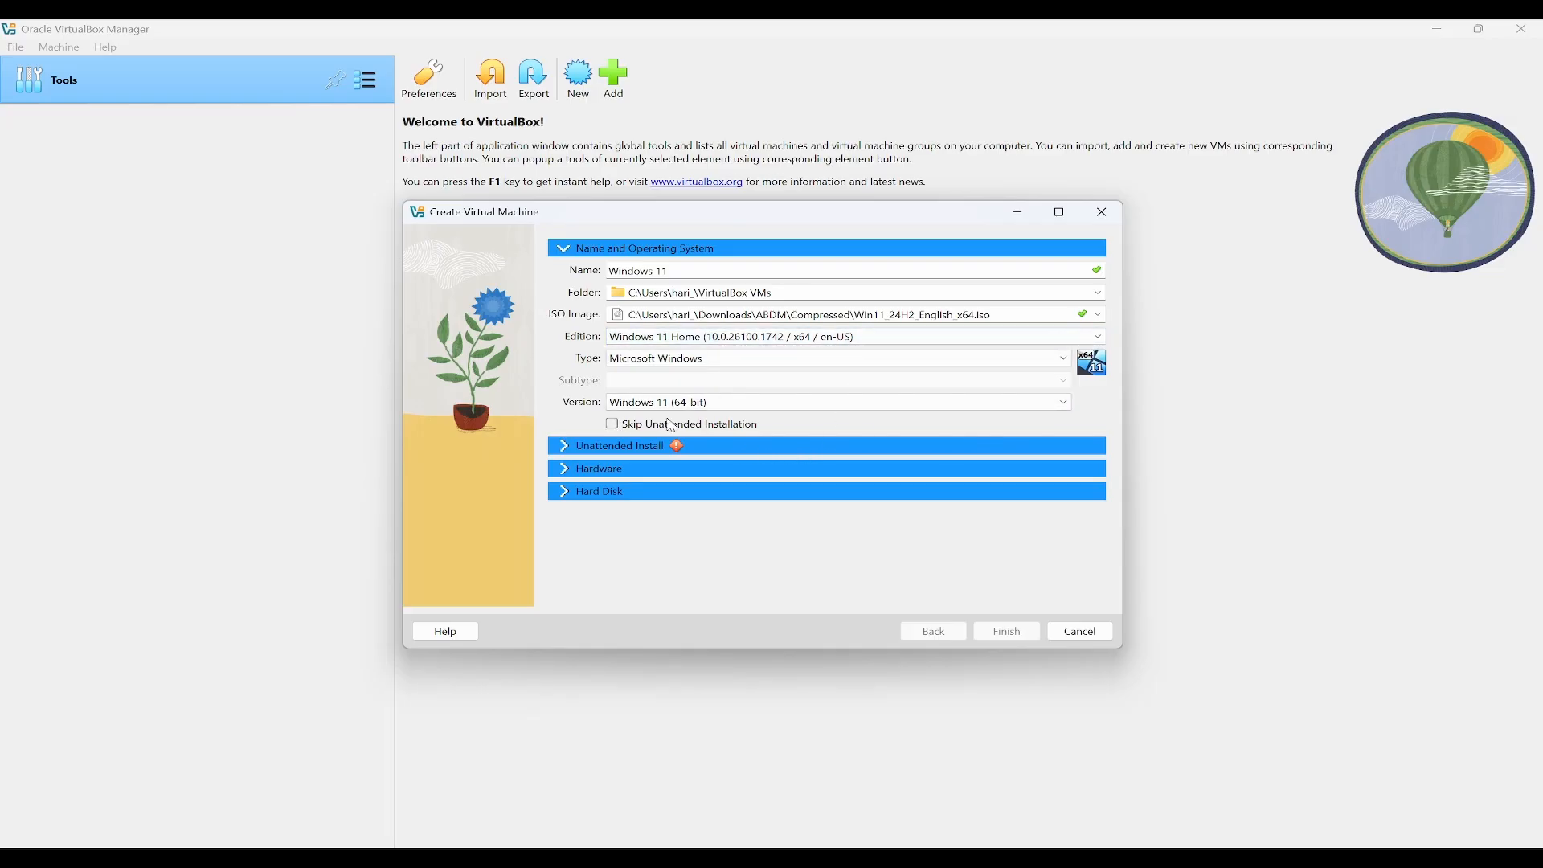
left_click(614, 427)
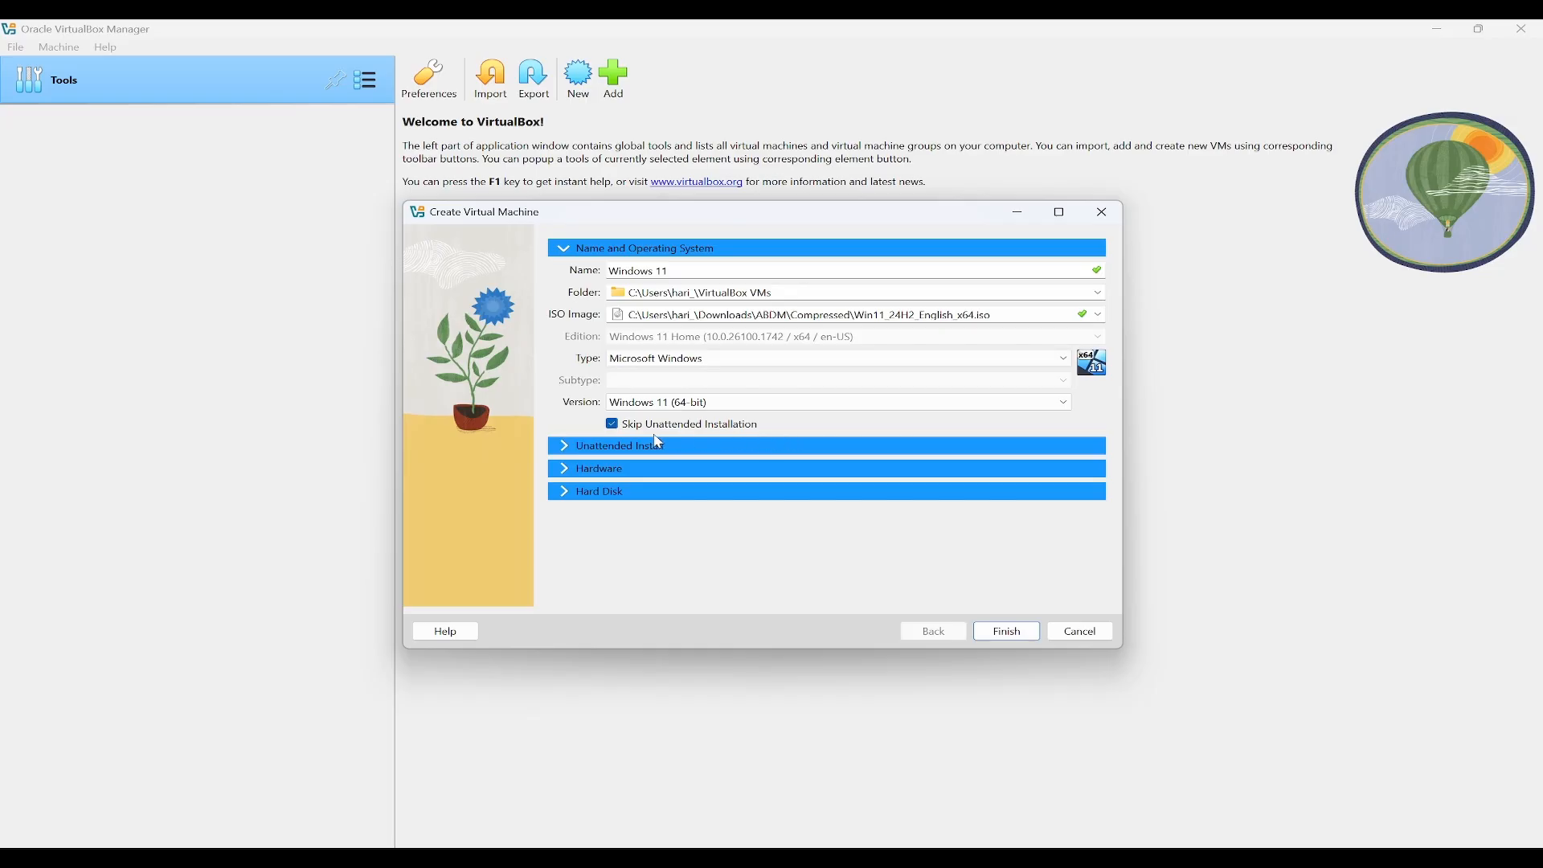
left_click(571, 451)
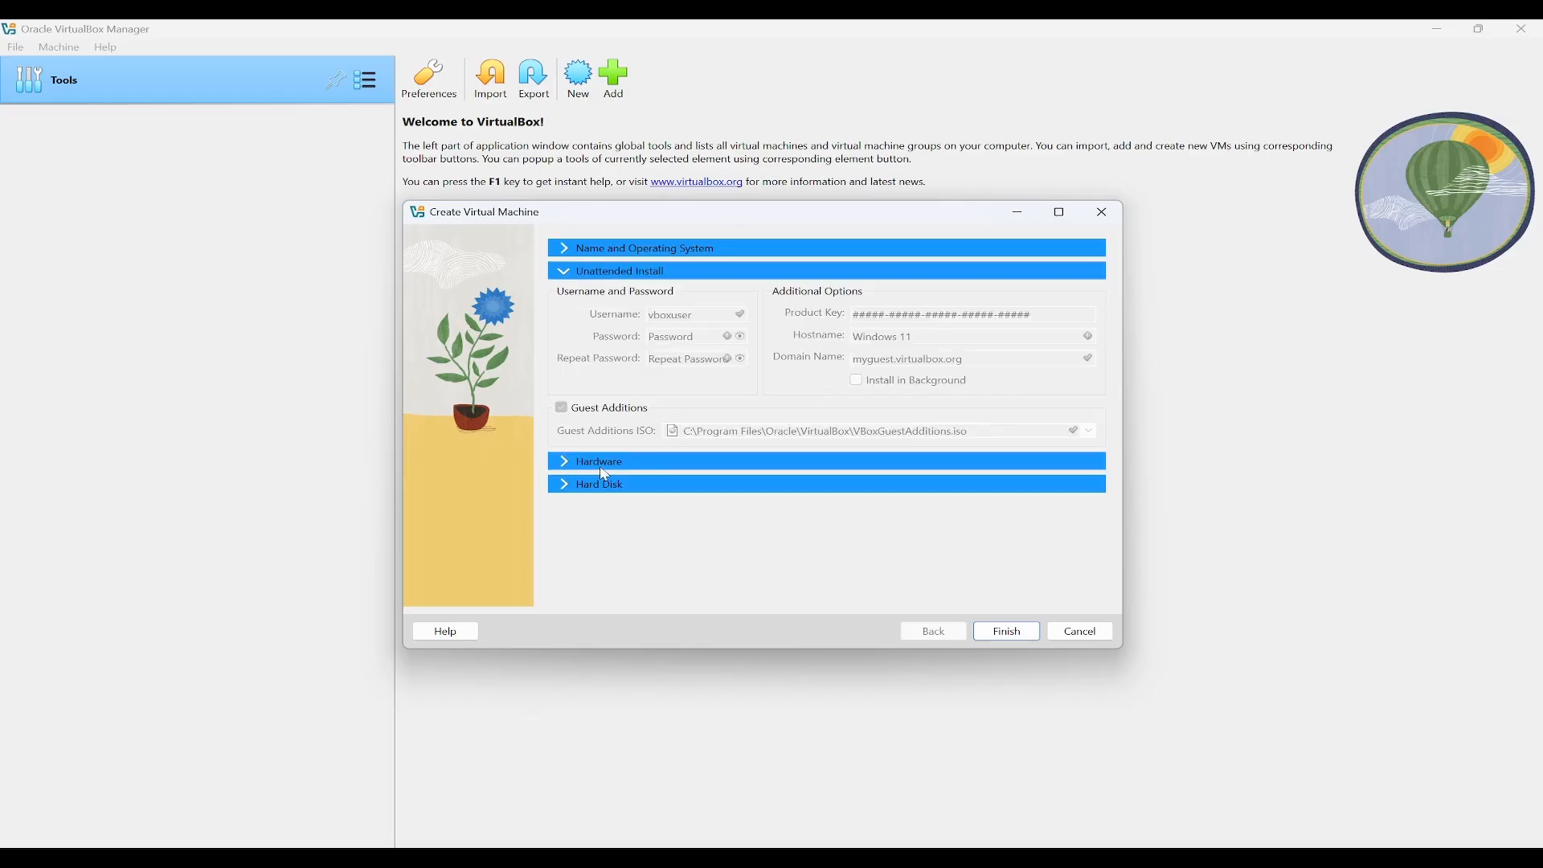
Step: Allocate 8785 MB of base memory and 6 processors, and create the machine with an 80 GB VDI virtual hard disk
left_click(572, 464)
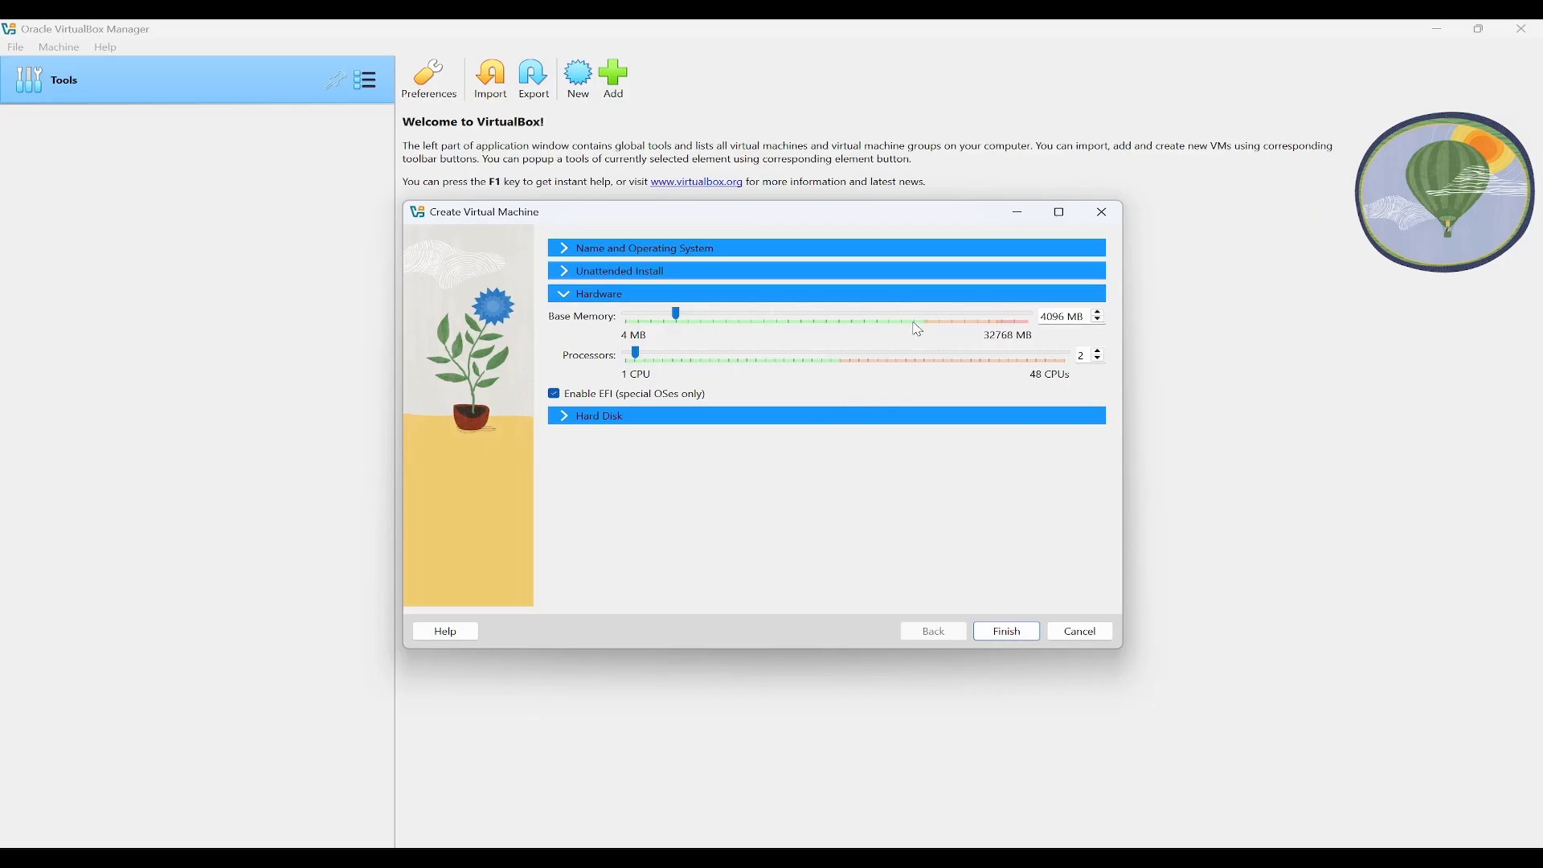
left_click_drag(677, 314, 740, 303)
left_click_drag(635, 356, 683, 361)
left_click(570, 418)
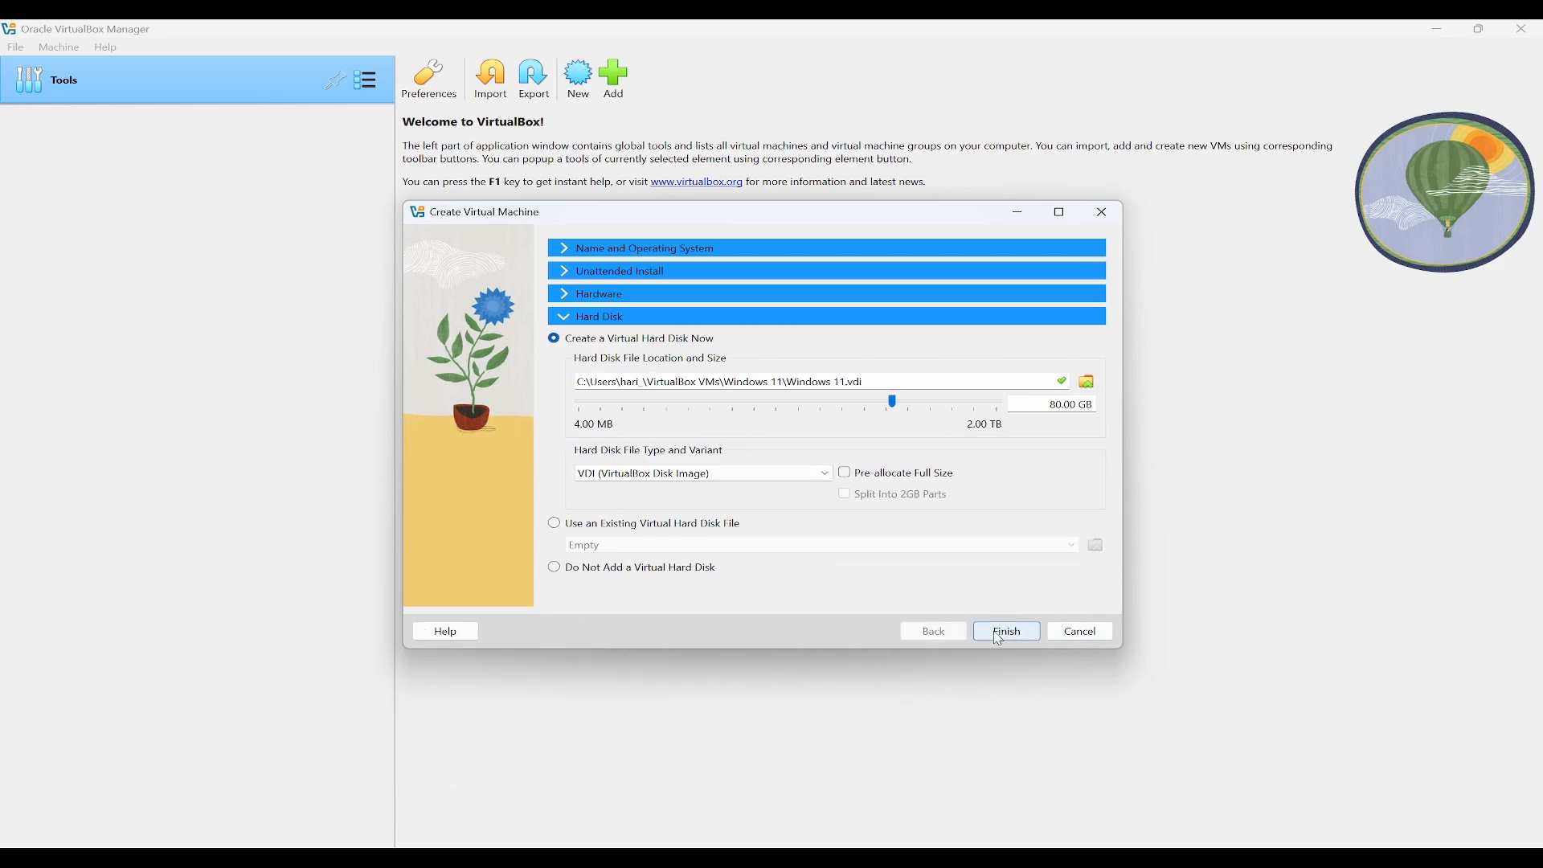
left_click(1005, 636)
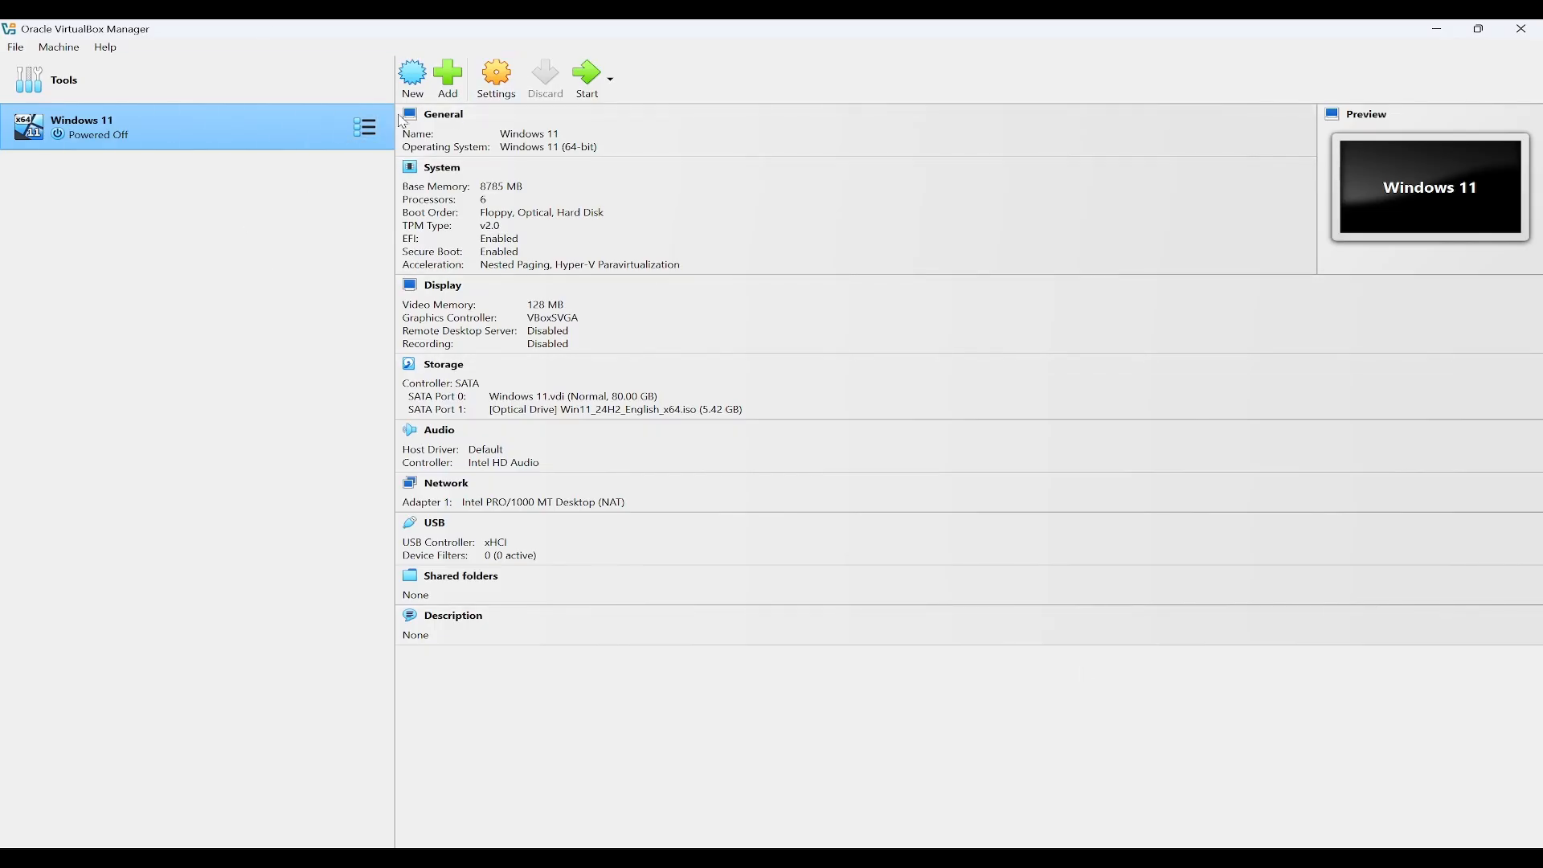
Step: In the Windows 11 machine's system acceleration settings, set the paravirtualization interface to Hyper-V
left_click(505, 87)
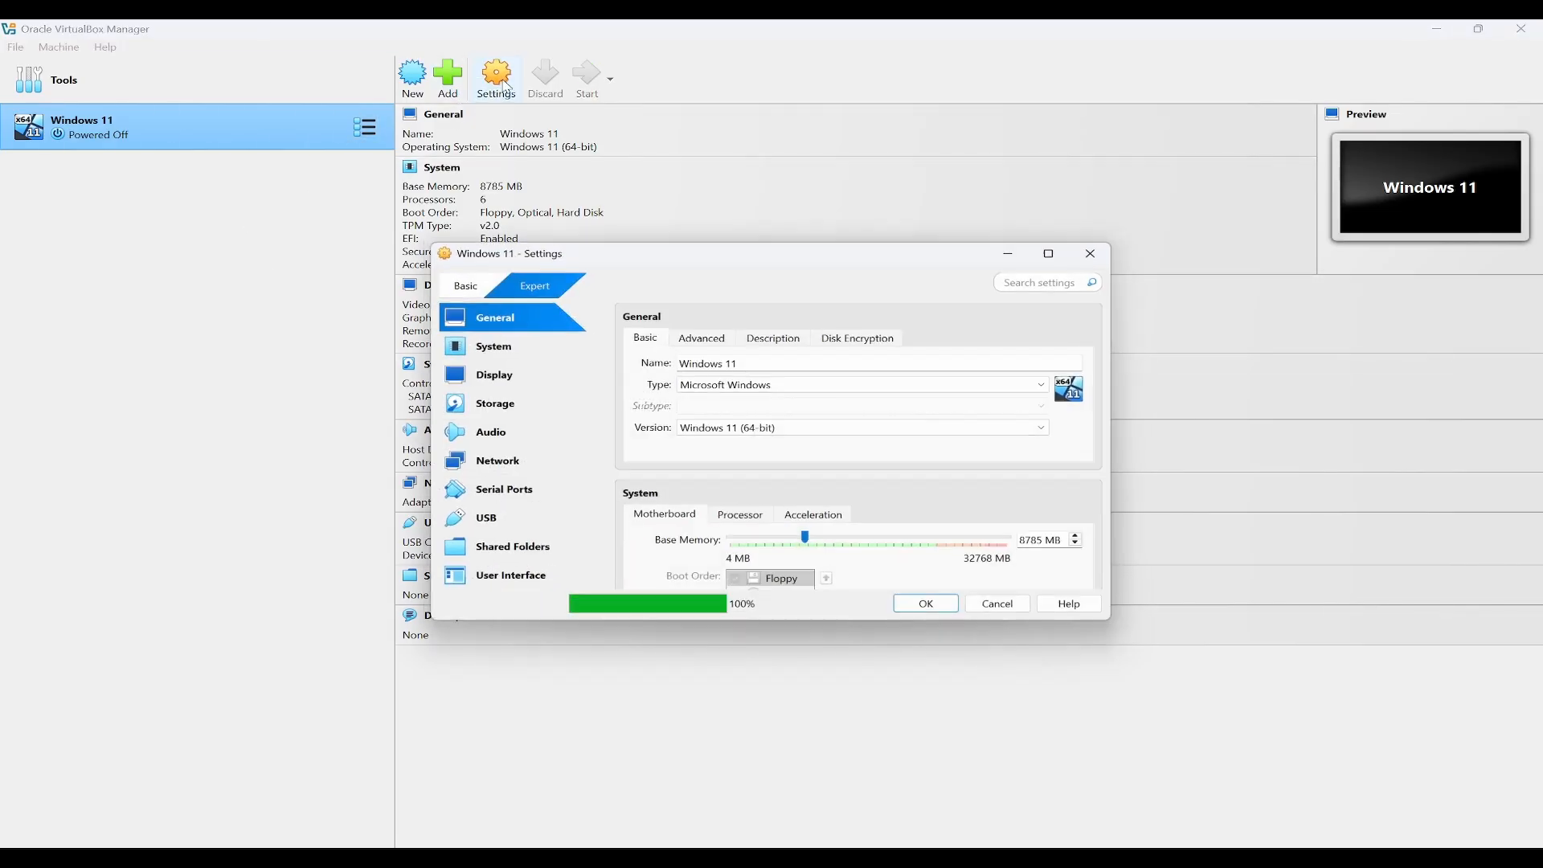
double_click(739, 254)
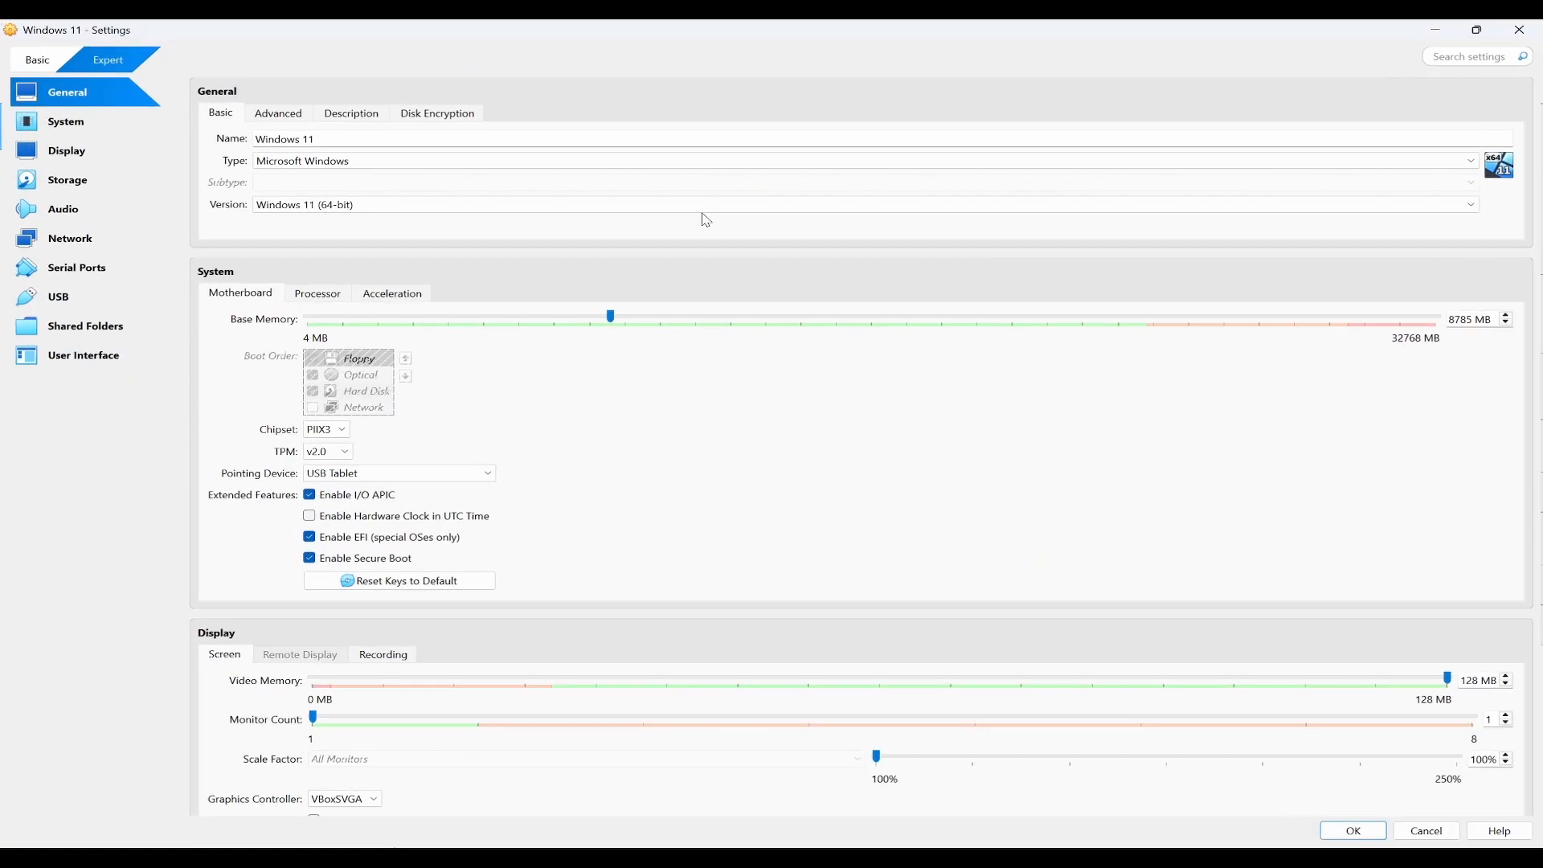
left_click(81, 123)
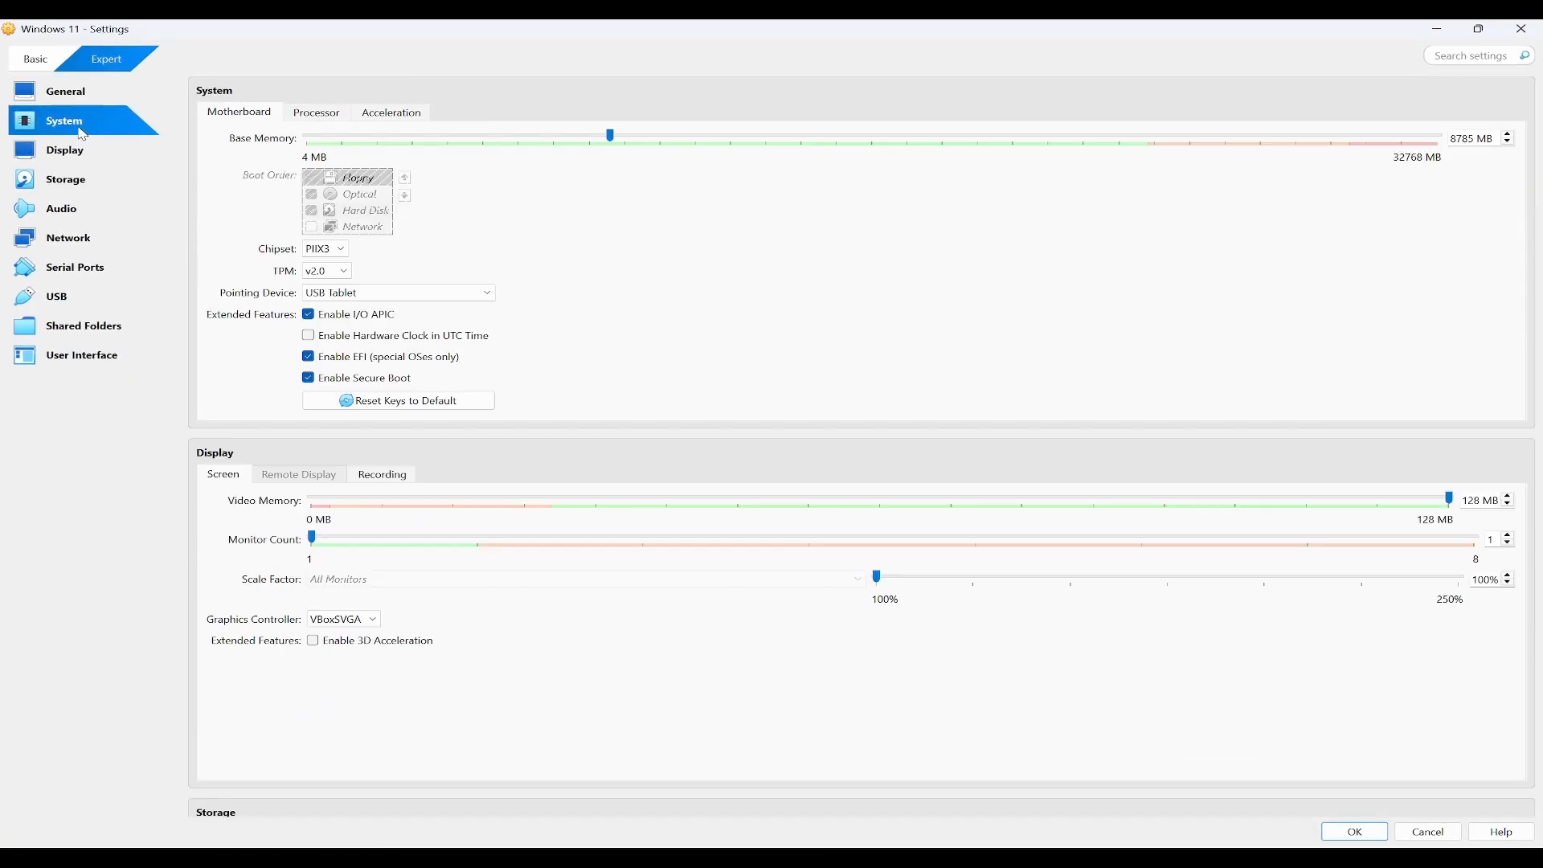
left_click(403, 116)
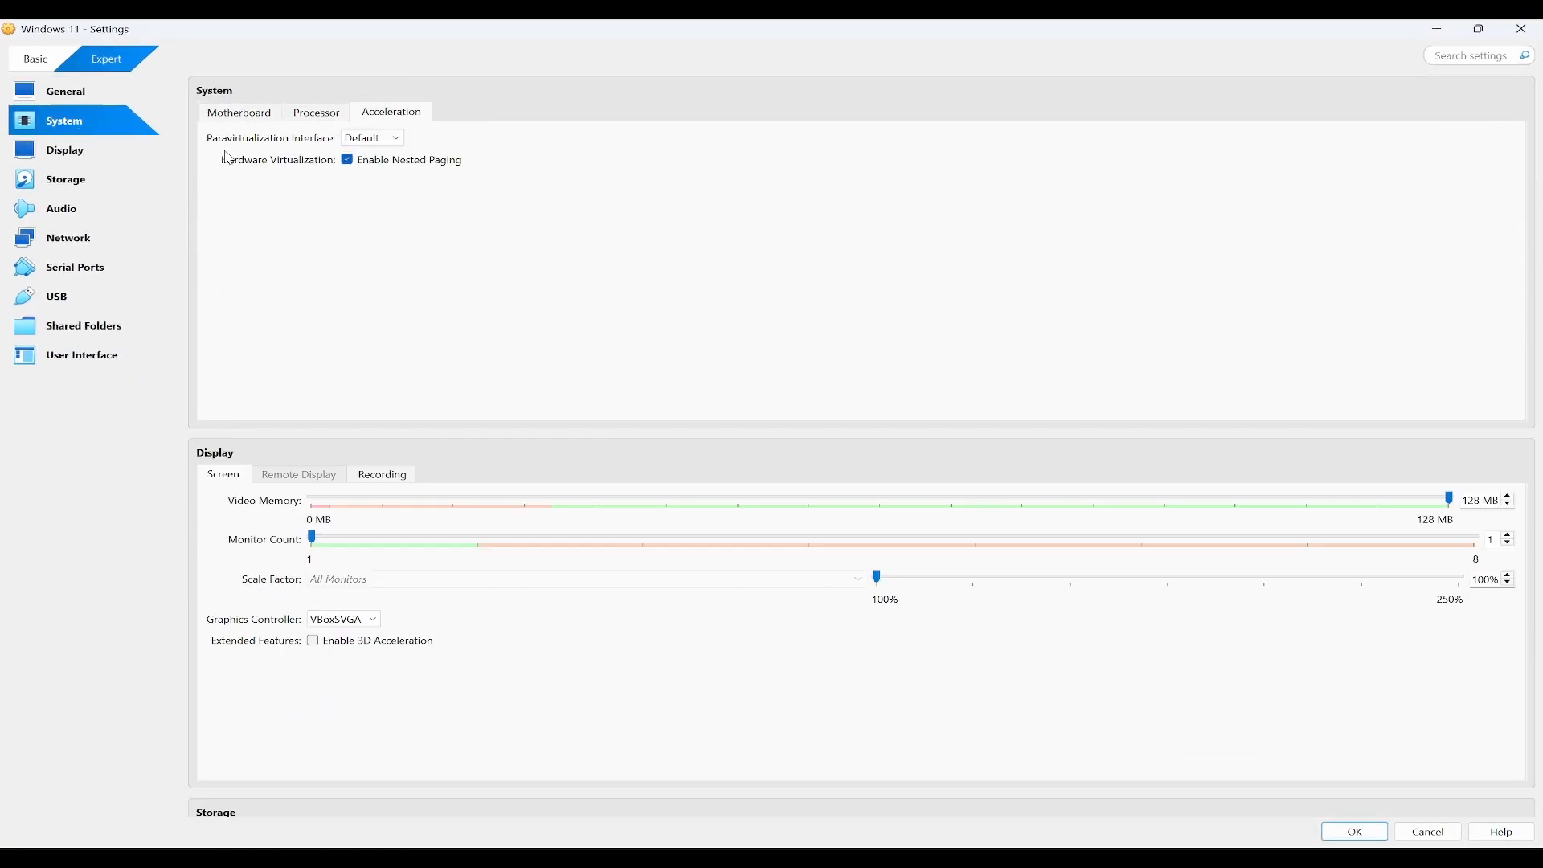
left_click(403, 145)
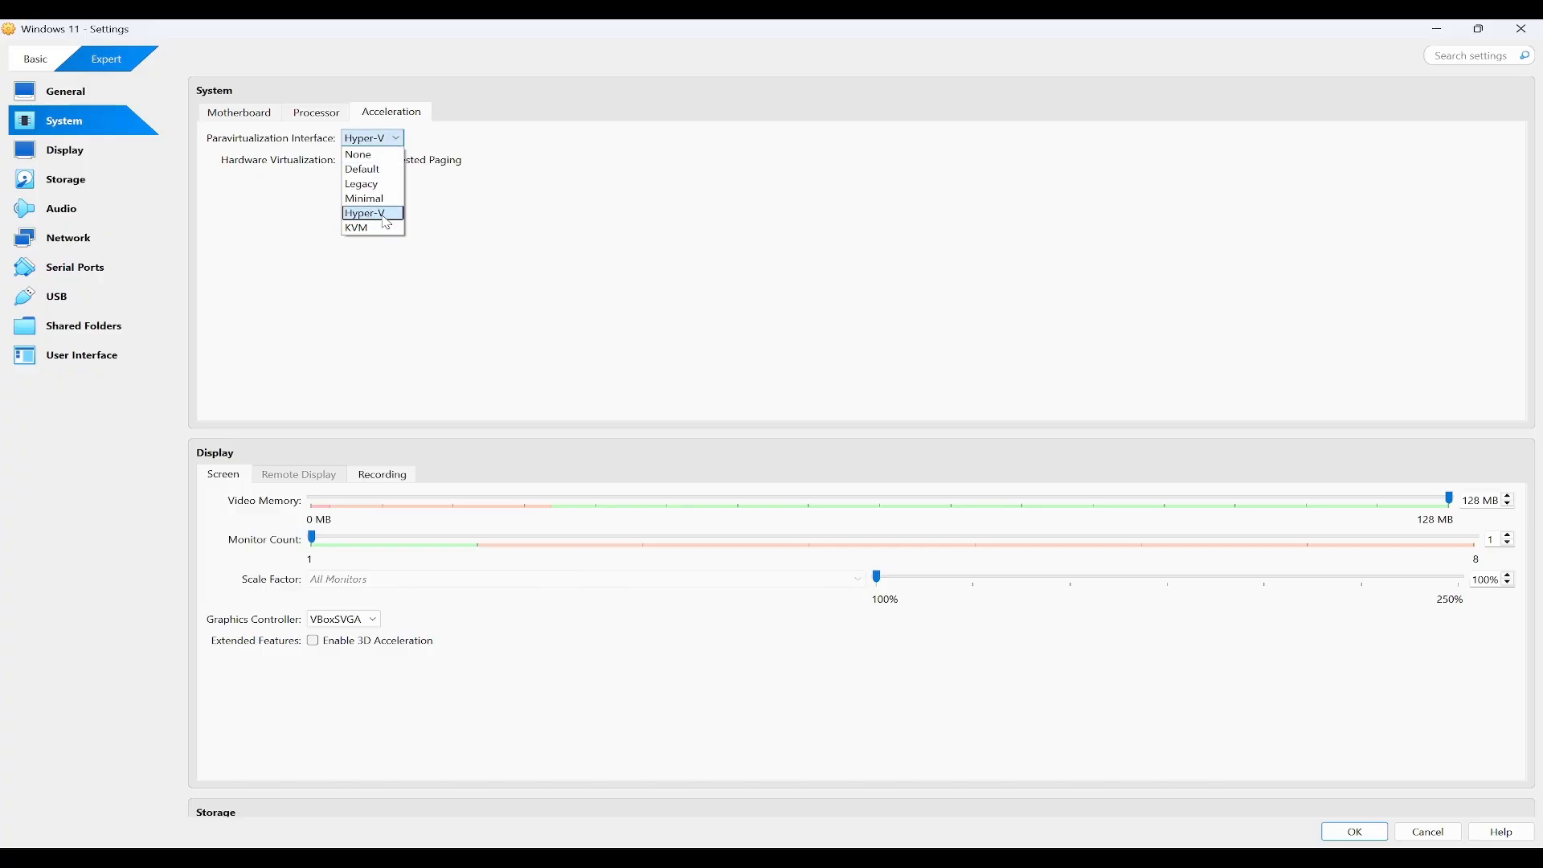
left_click(378, 214)
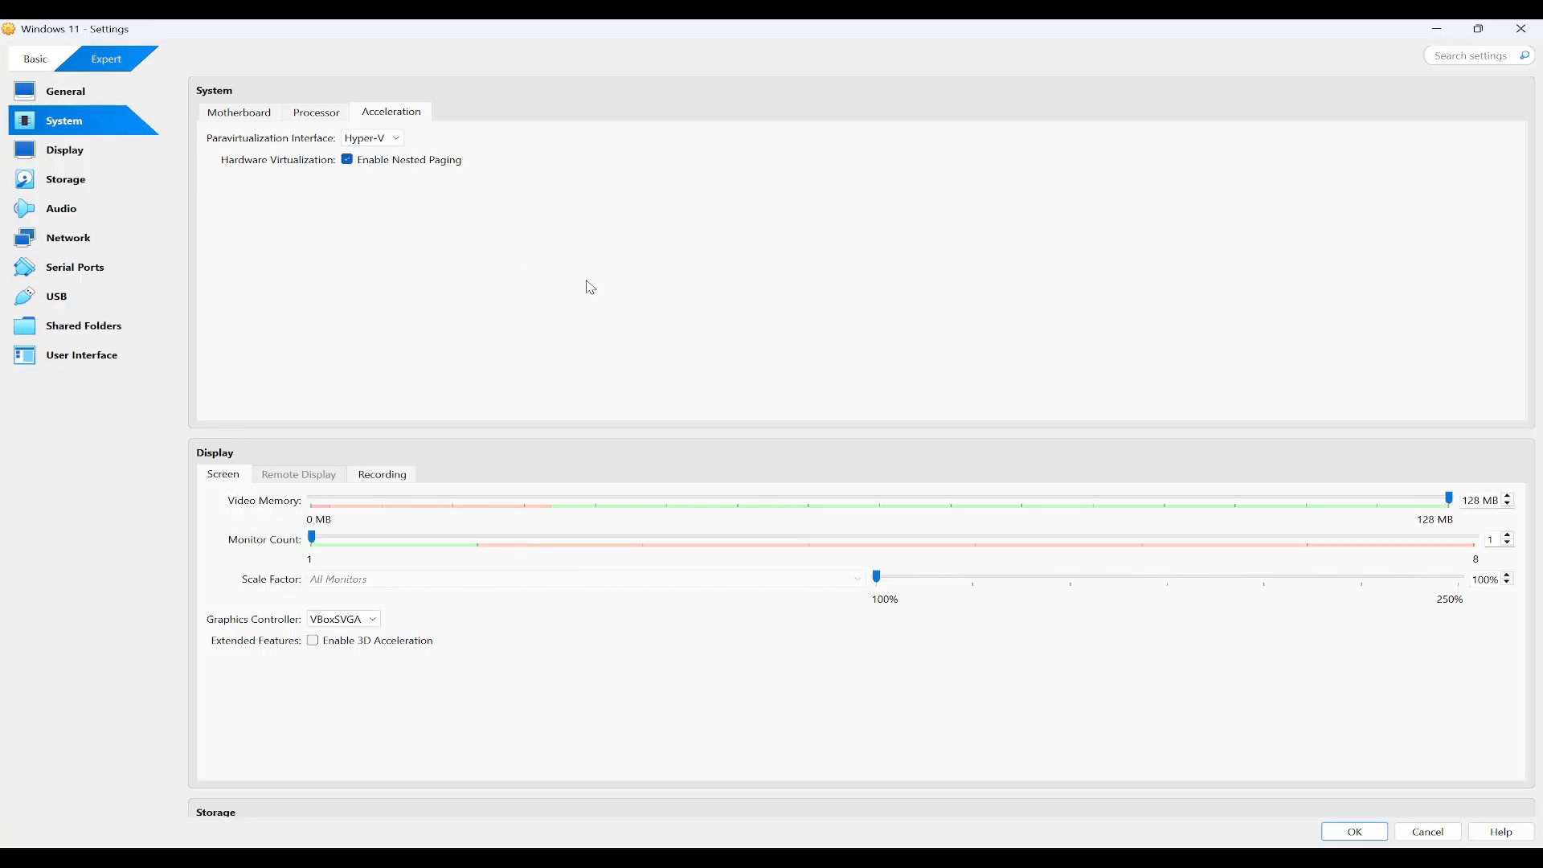
Step: Look over the remaining display and shared-folder settings, save the configuration, and start the Windows 11 virtual machine
left_click(90, 153)
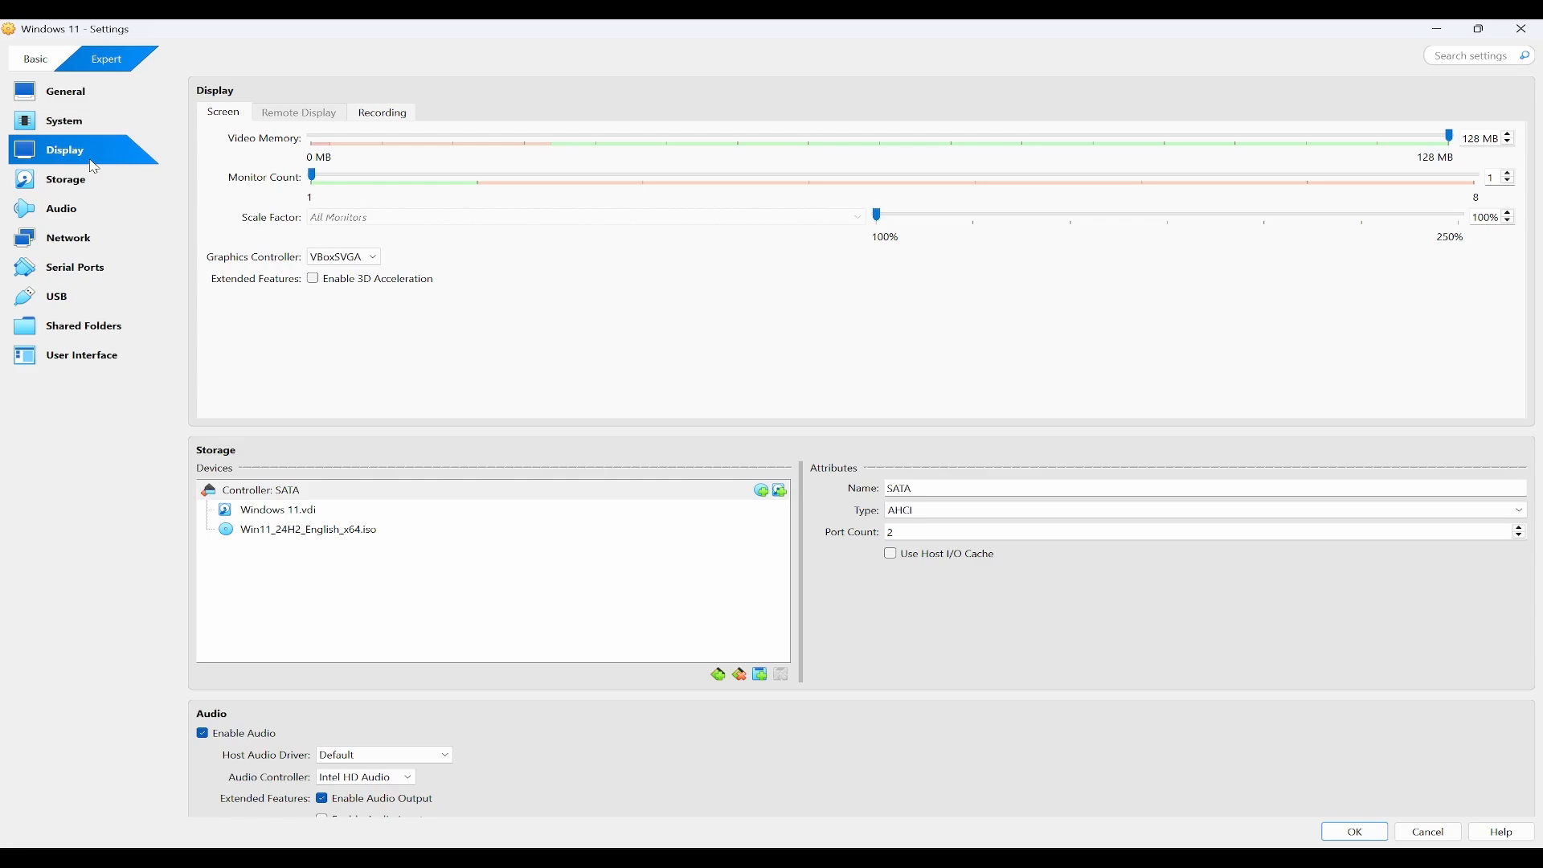
left_click(105, 331)
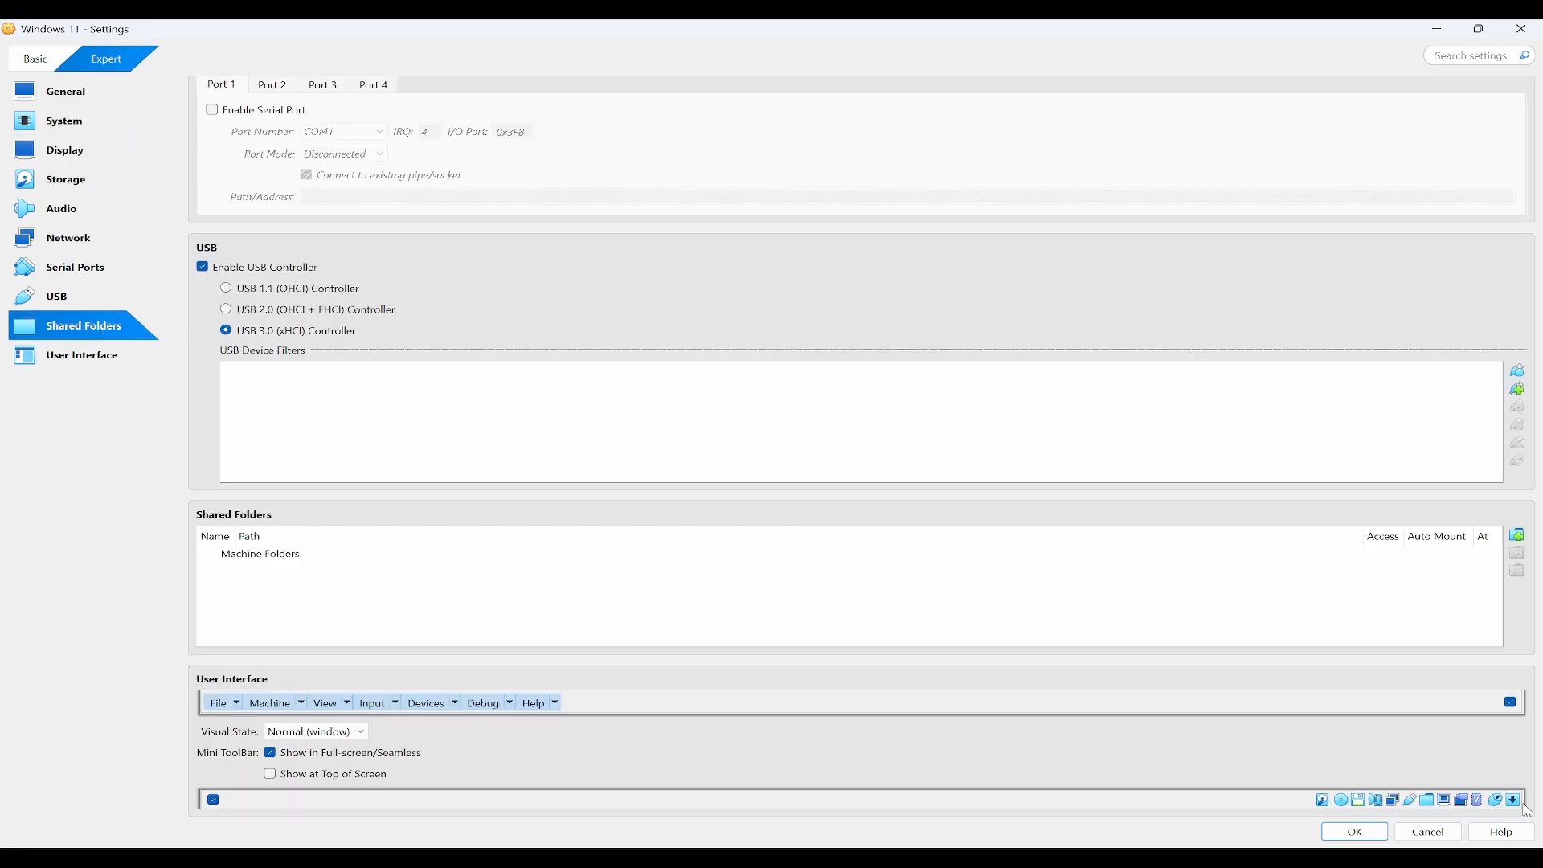
left_click(1354, 833)
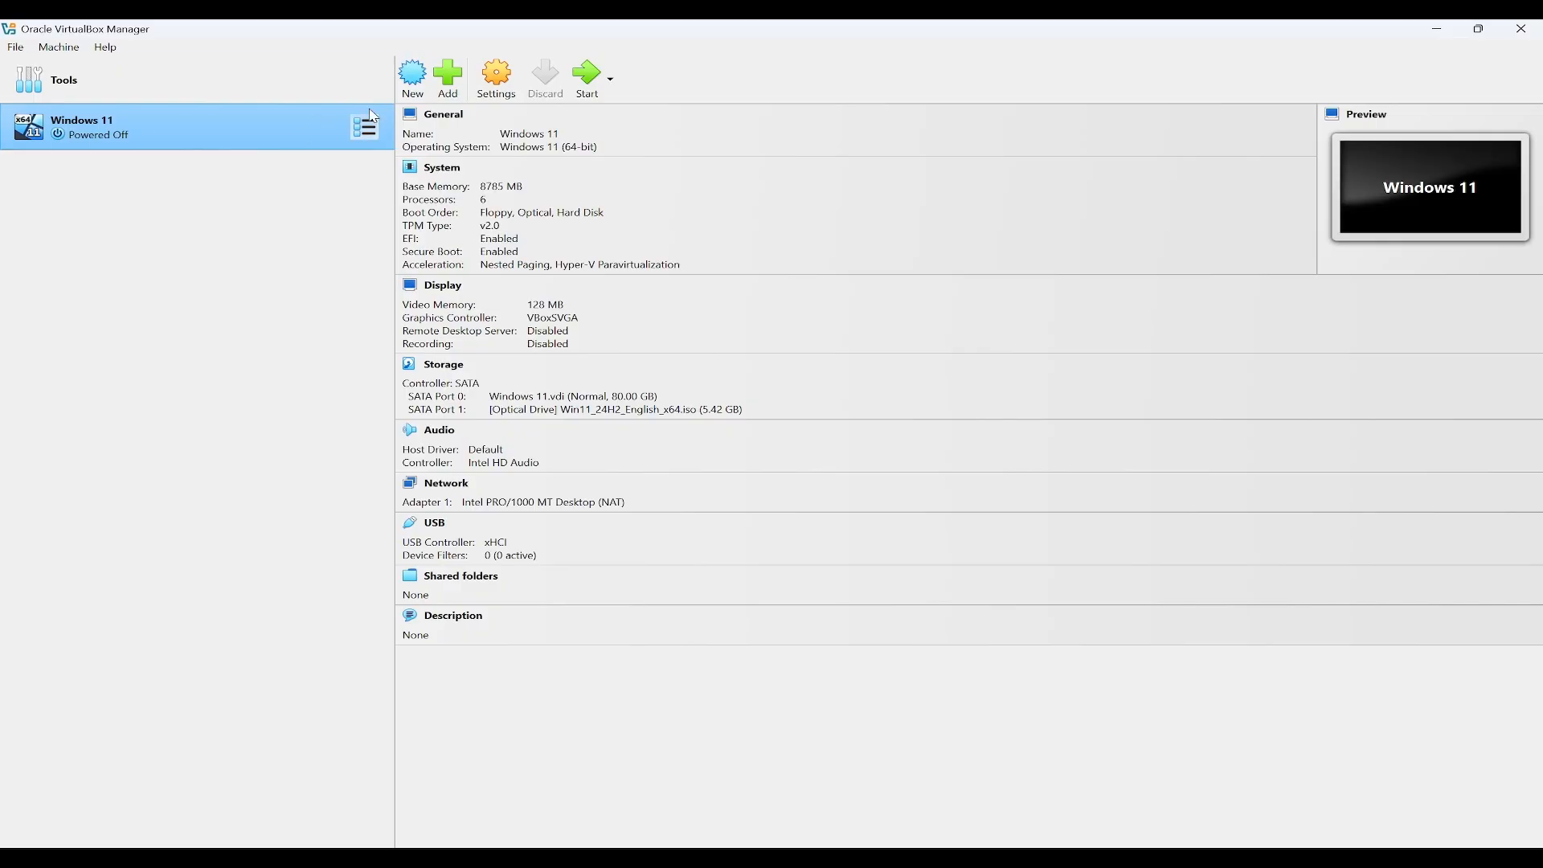
double_click(233, 132)
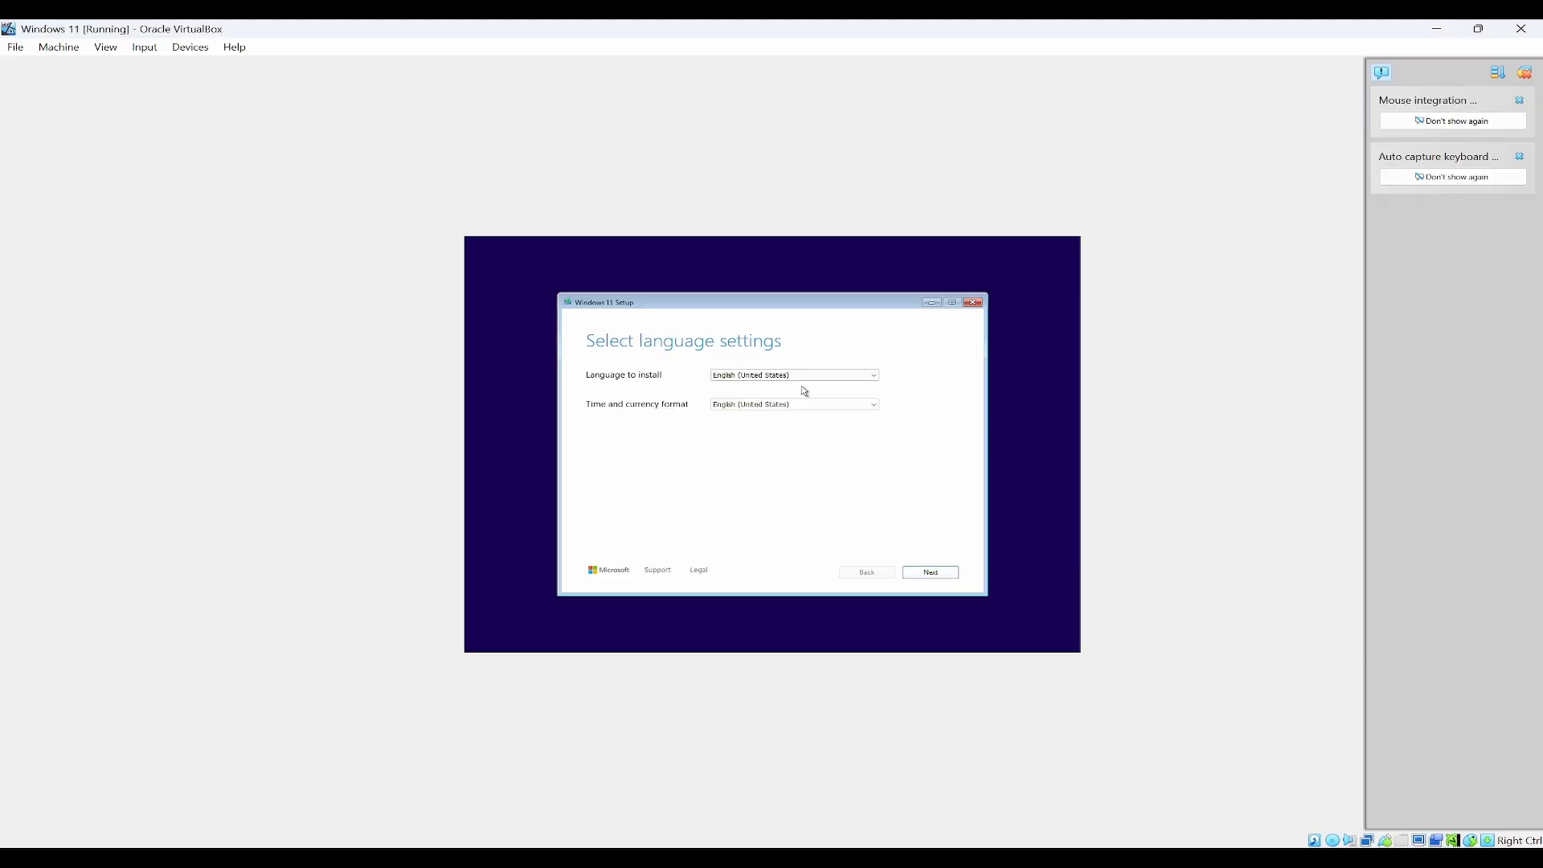
Step: Keep English (United States) as the setup language and time format, and US as the keyboard input method
left_click(947, 578)
left_click(889, 576)
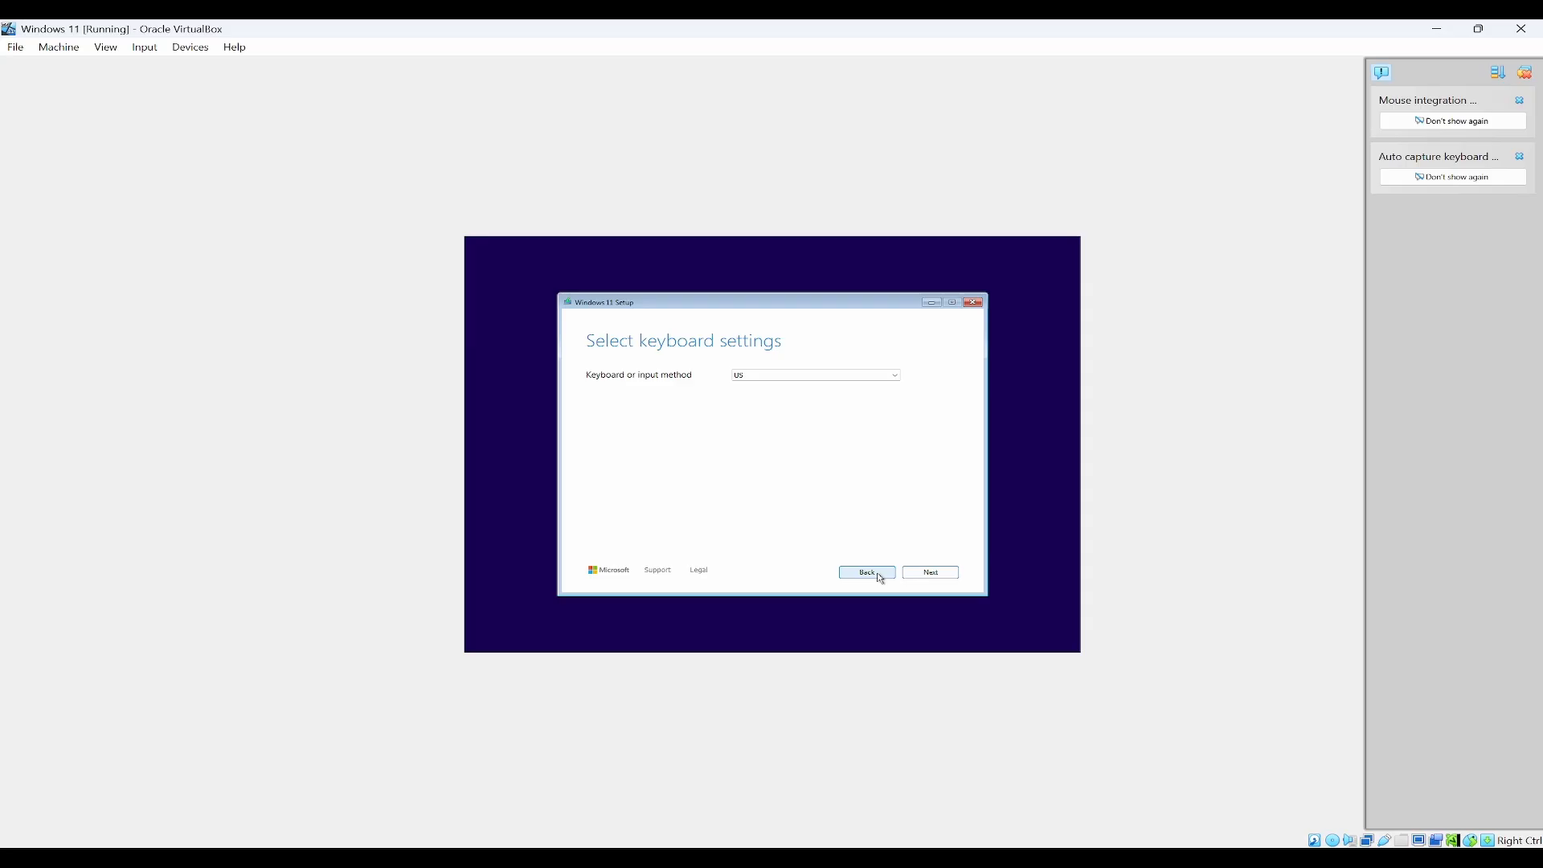
left_click(935, 578)
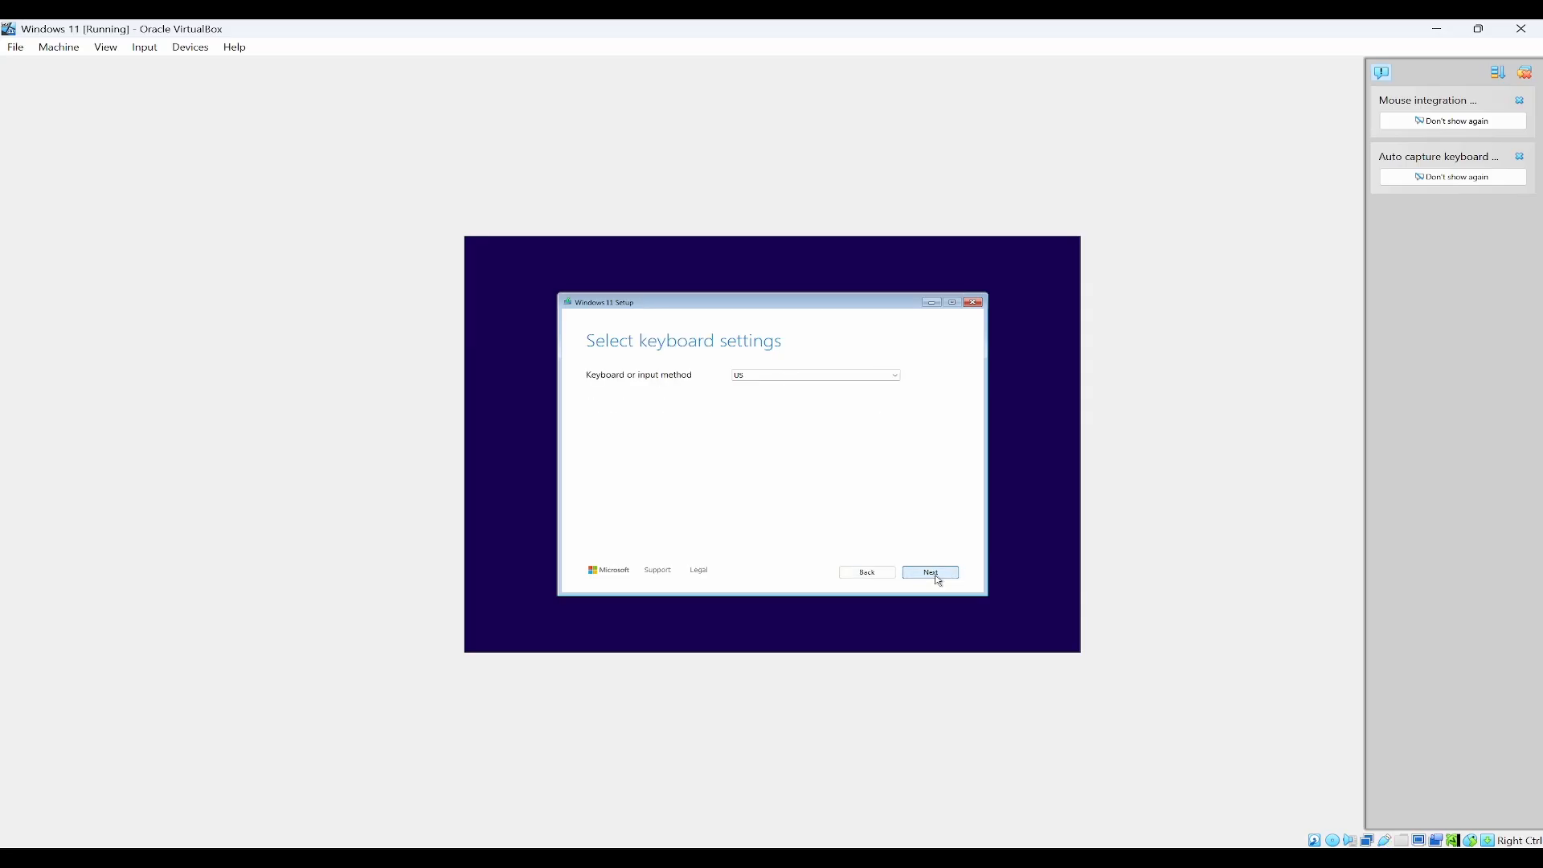
left_click(935, 576)
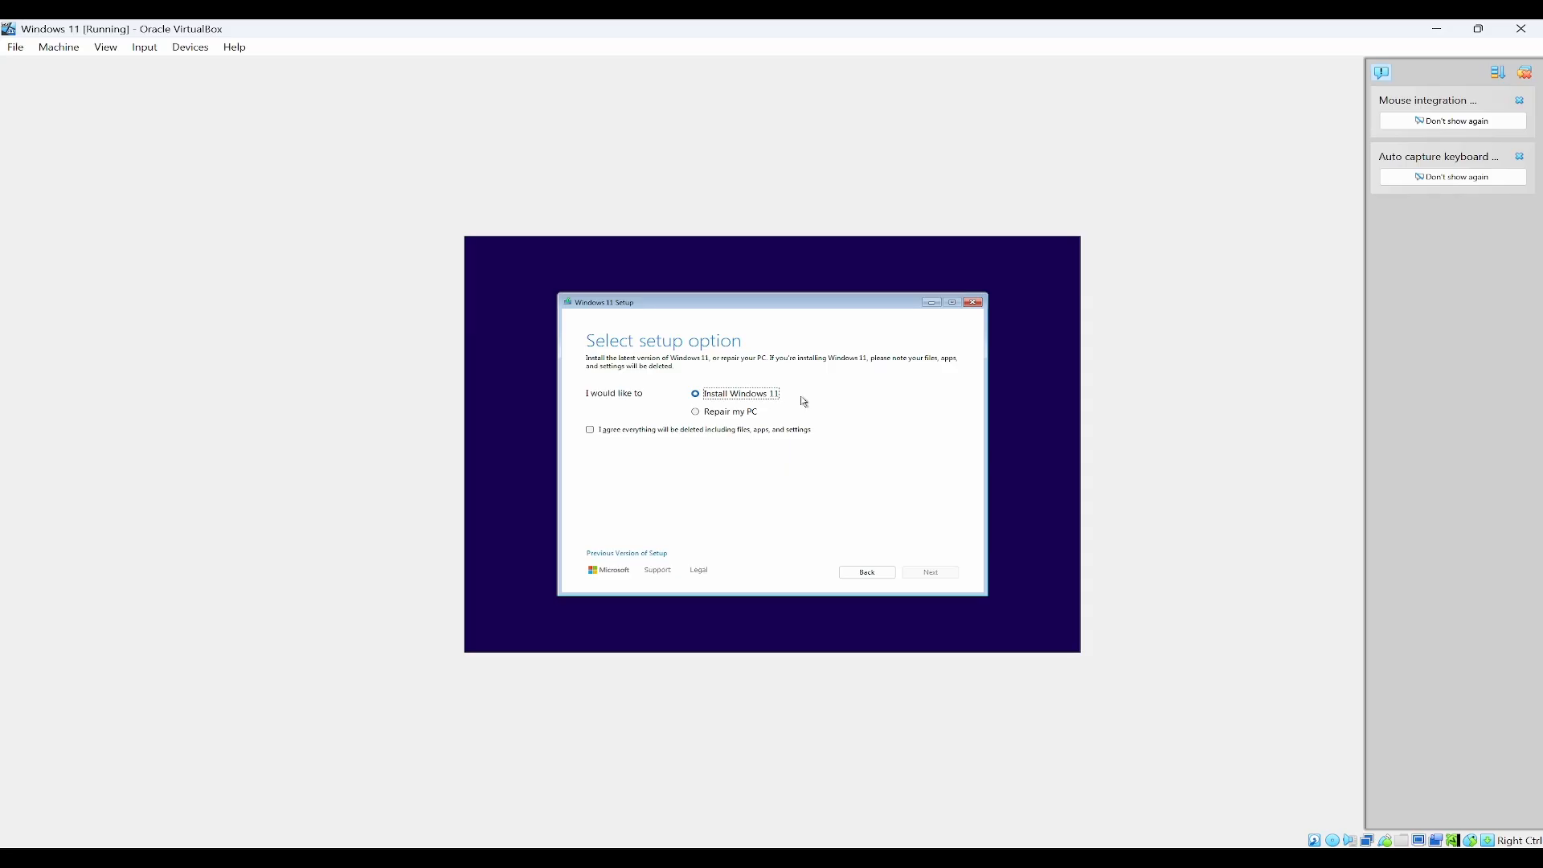
Step: Choose to install Windows 11, agree that everything will be deleted, and continue without a product key
left_click(590, 430)
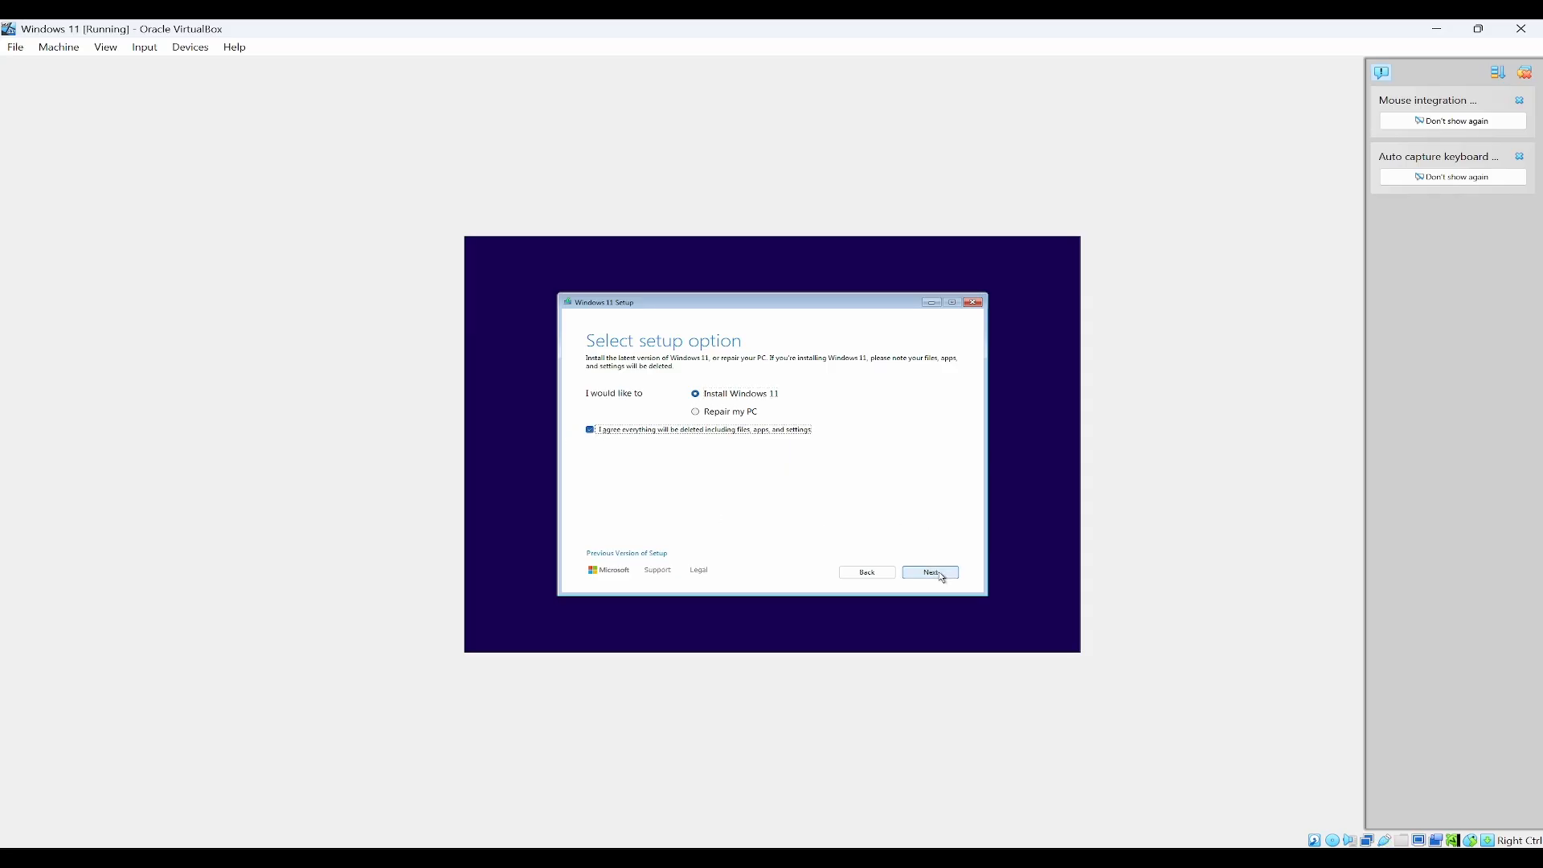
left_click(933, 573)
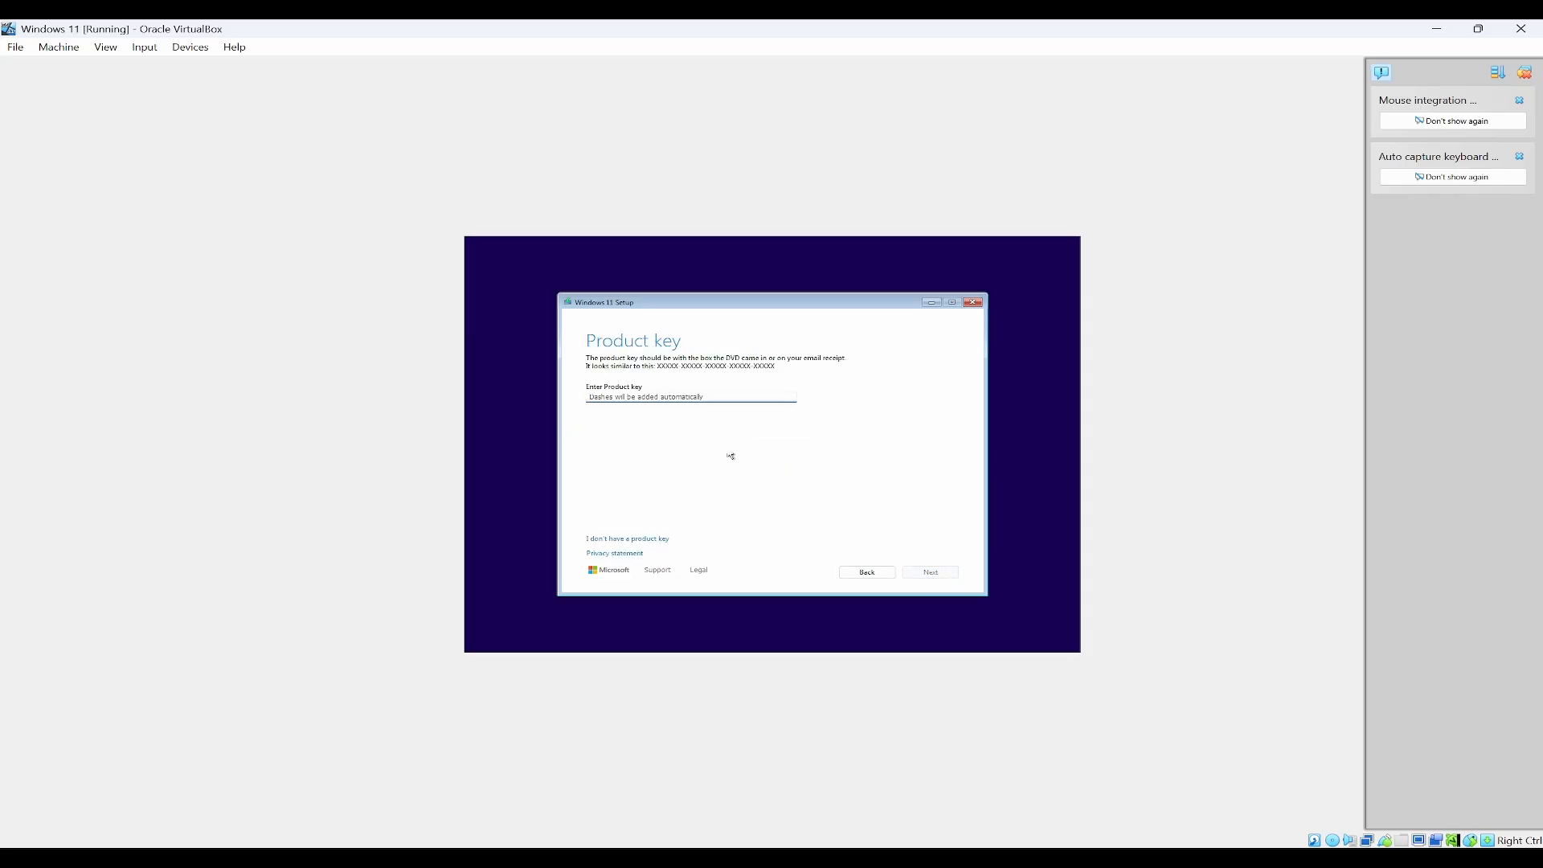
left_click(639, 540)
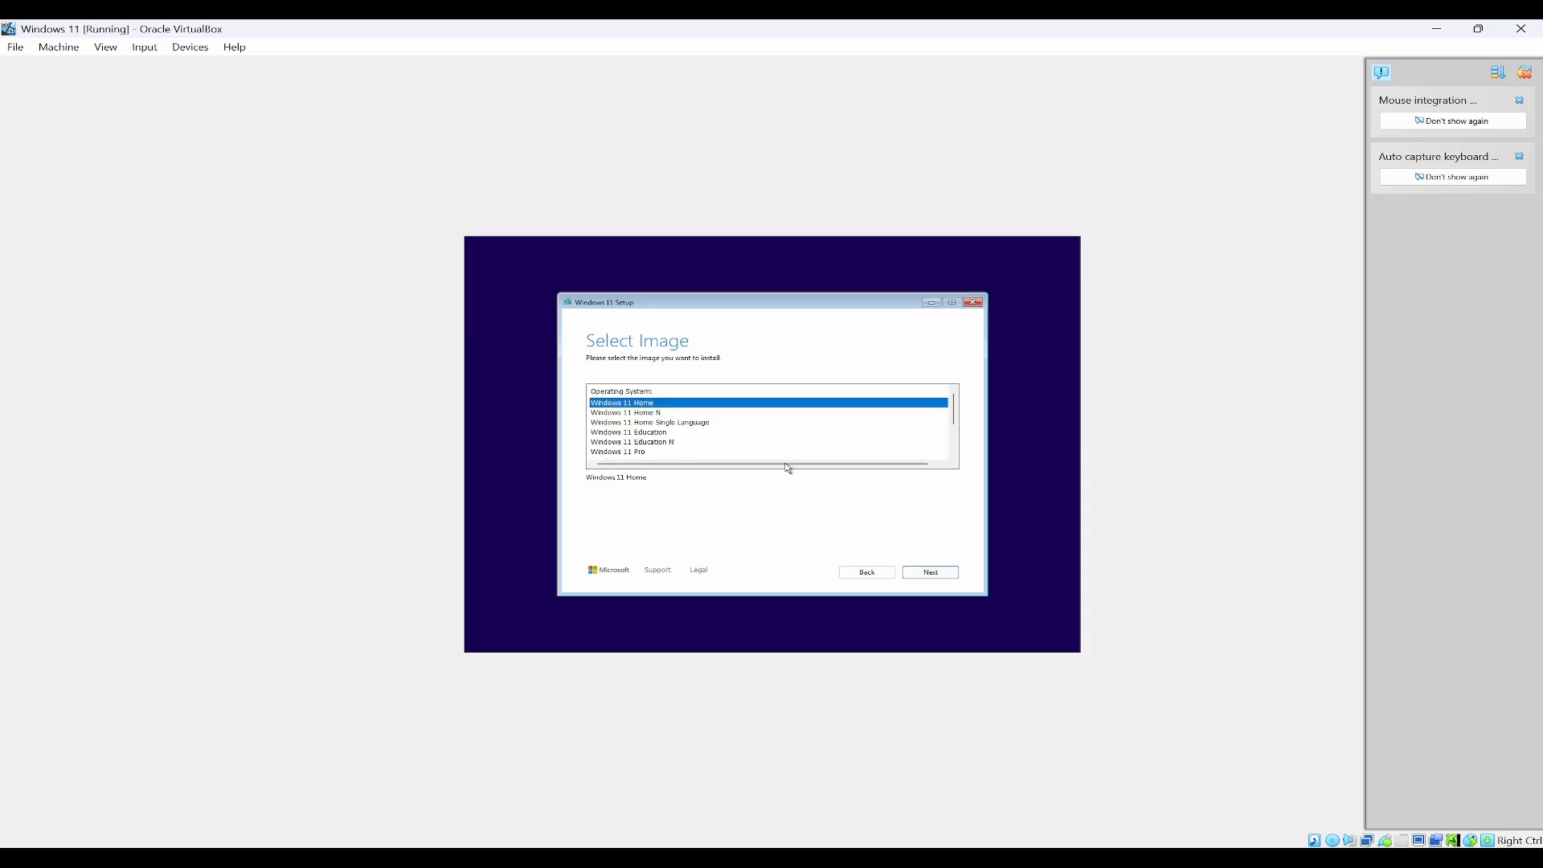
Step: Select the Windows 11 Home image, accept the license terms, and install it on the Disk 0 unallocated space
left_click(931, 572)
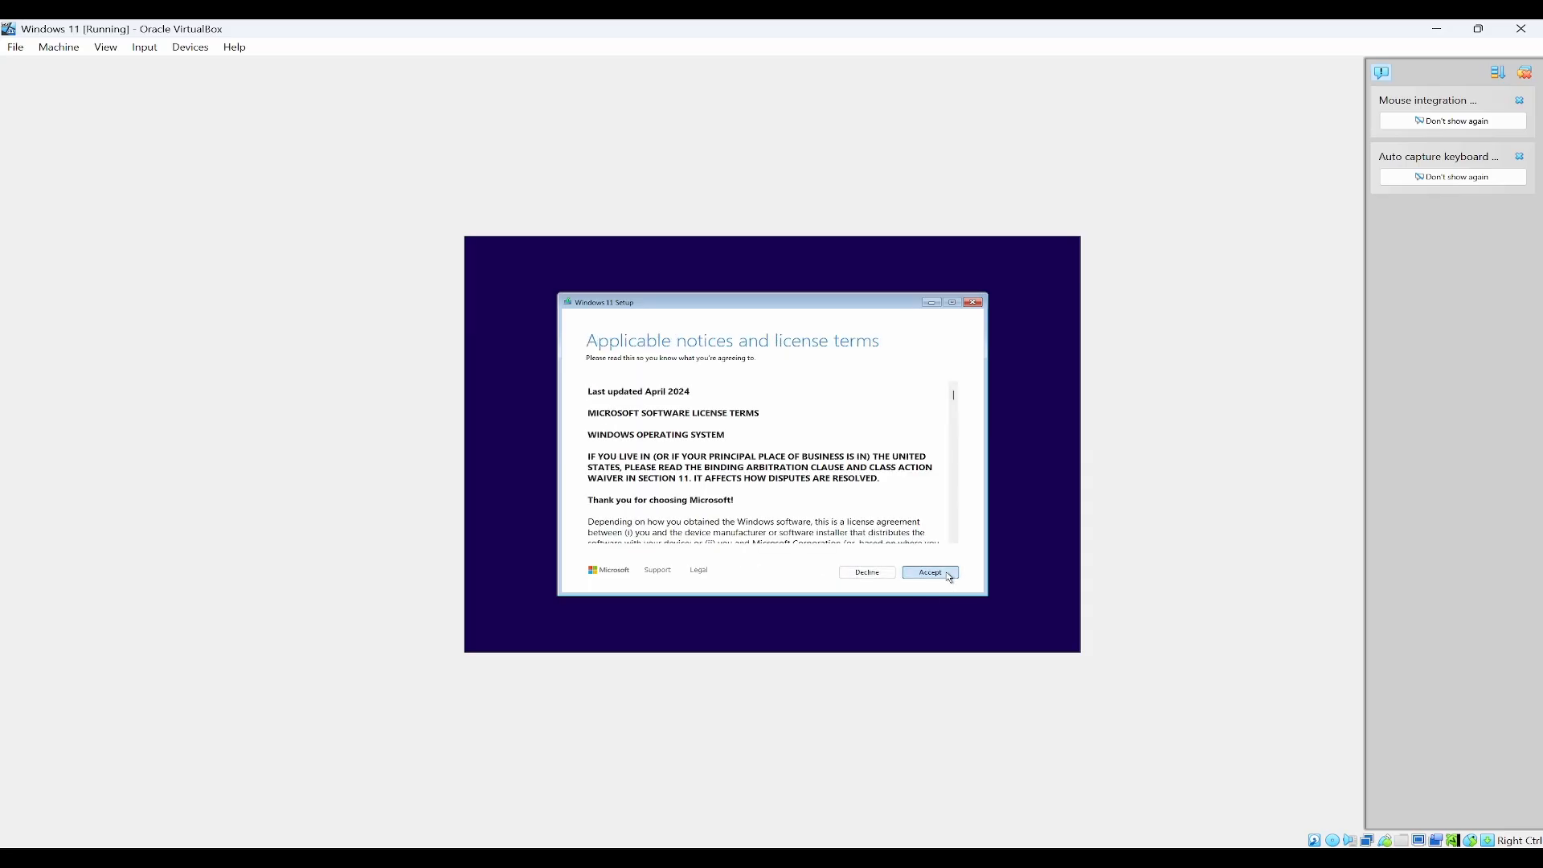
left_click(948, 575)
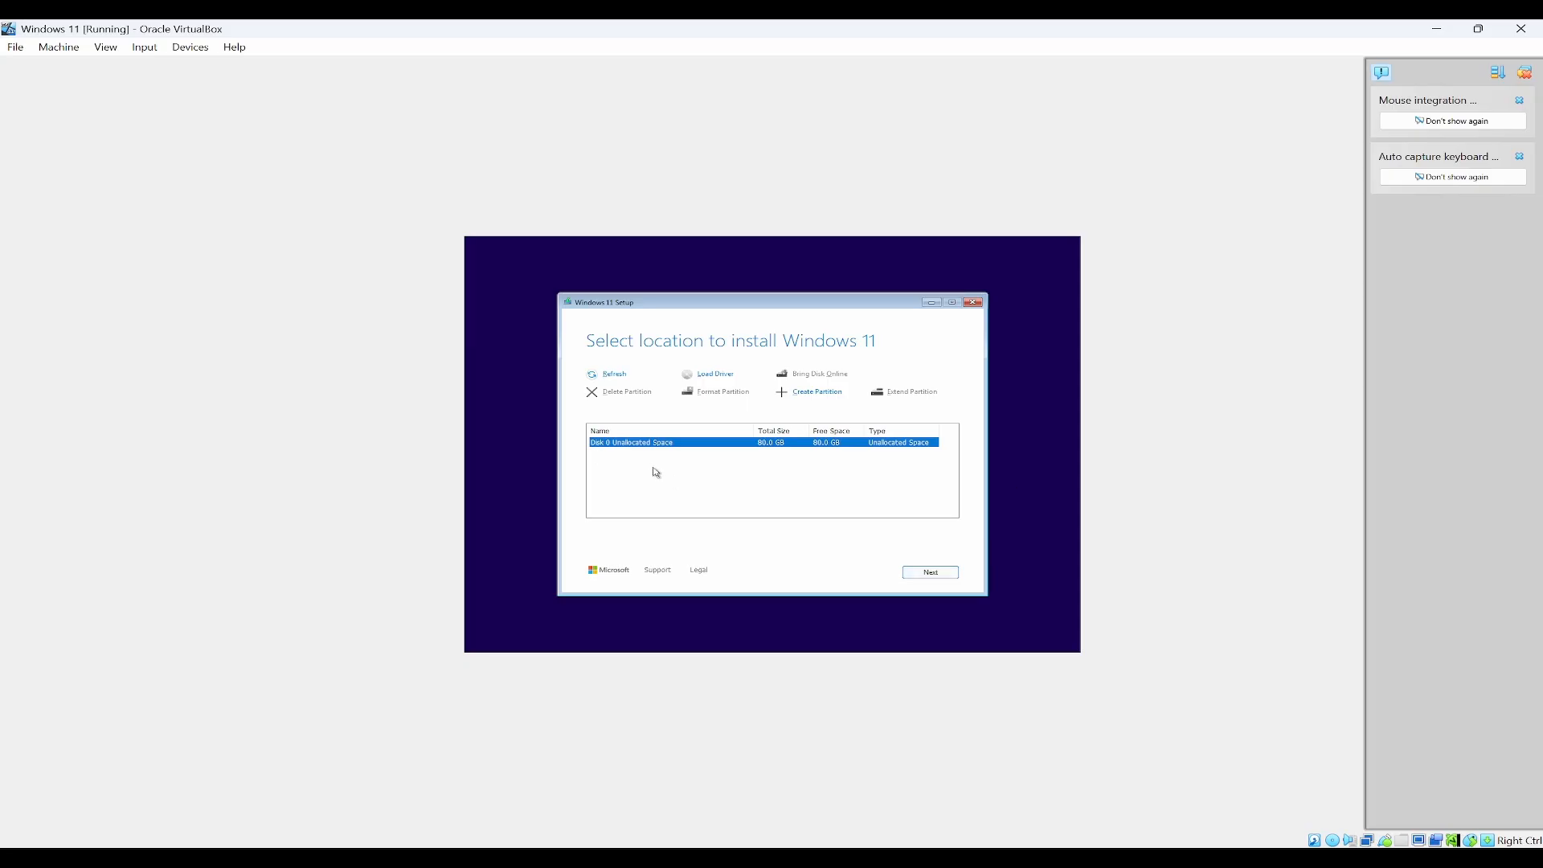
left_click(929, 572)
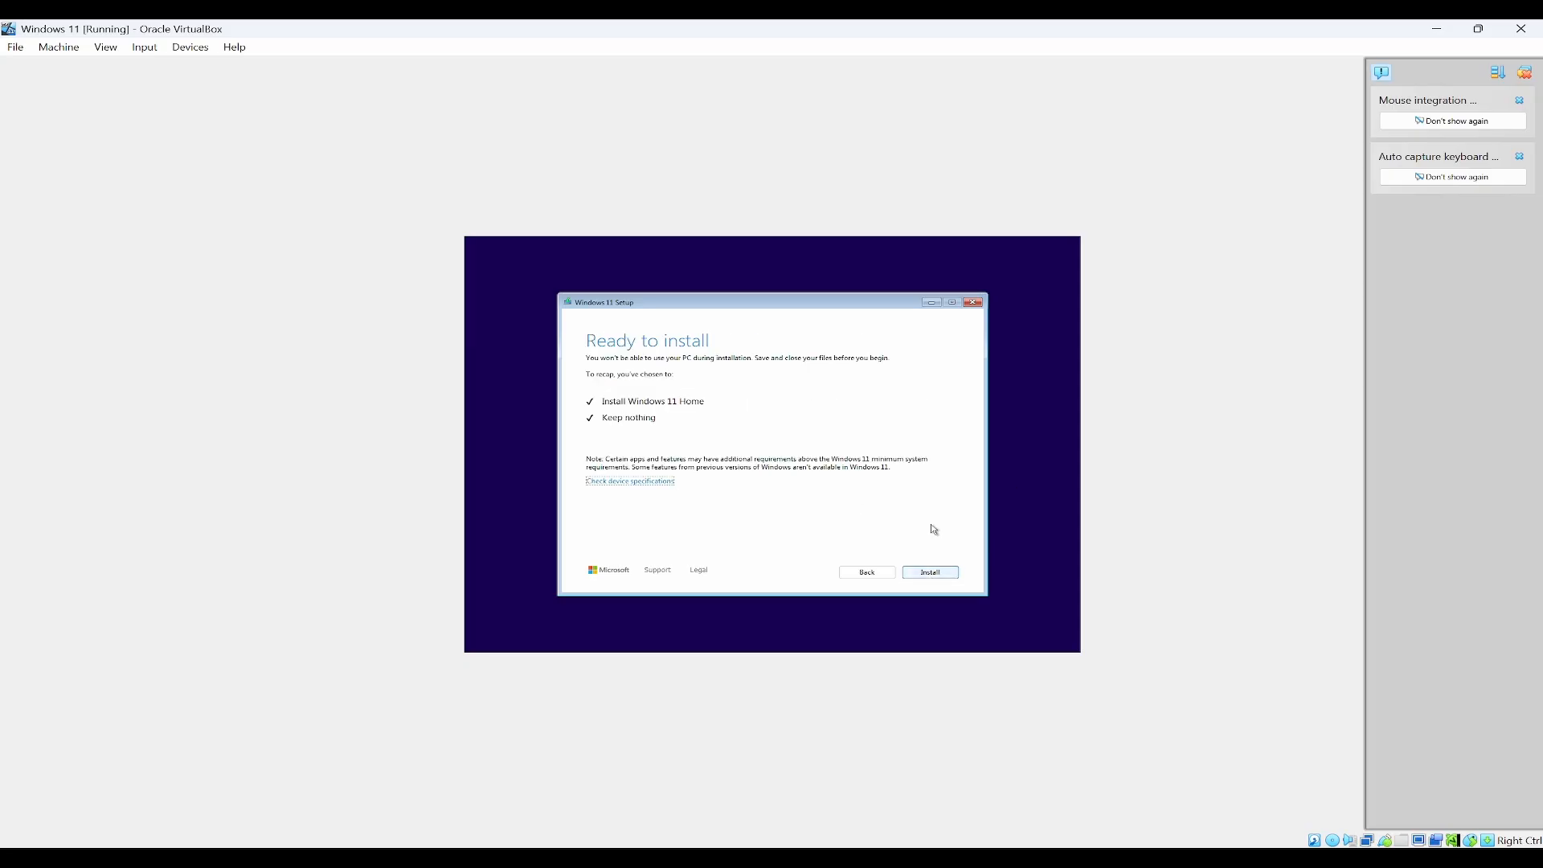
left_click(941, 576)
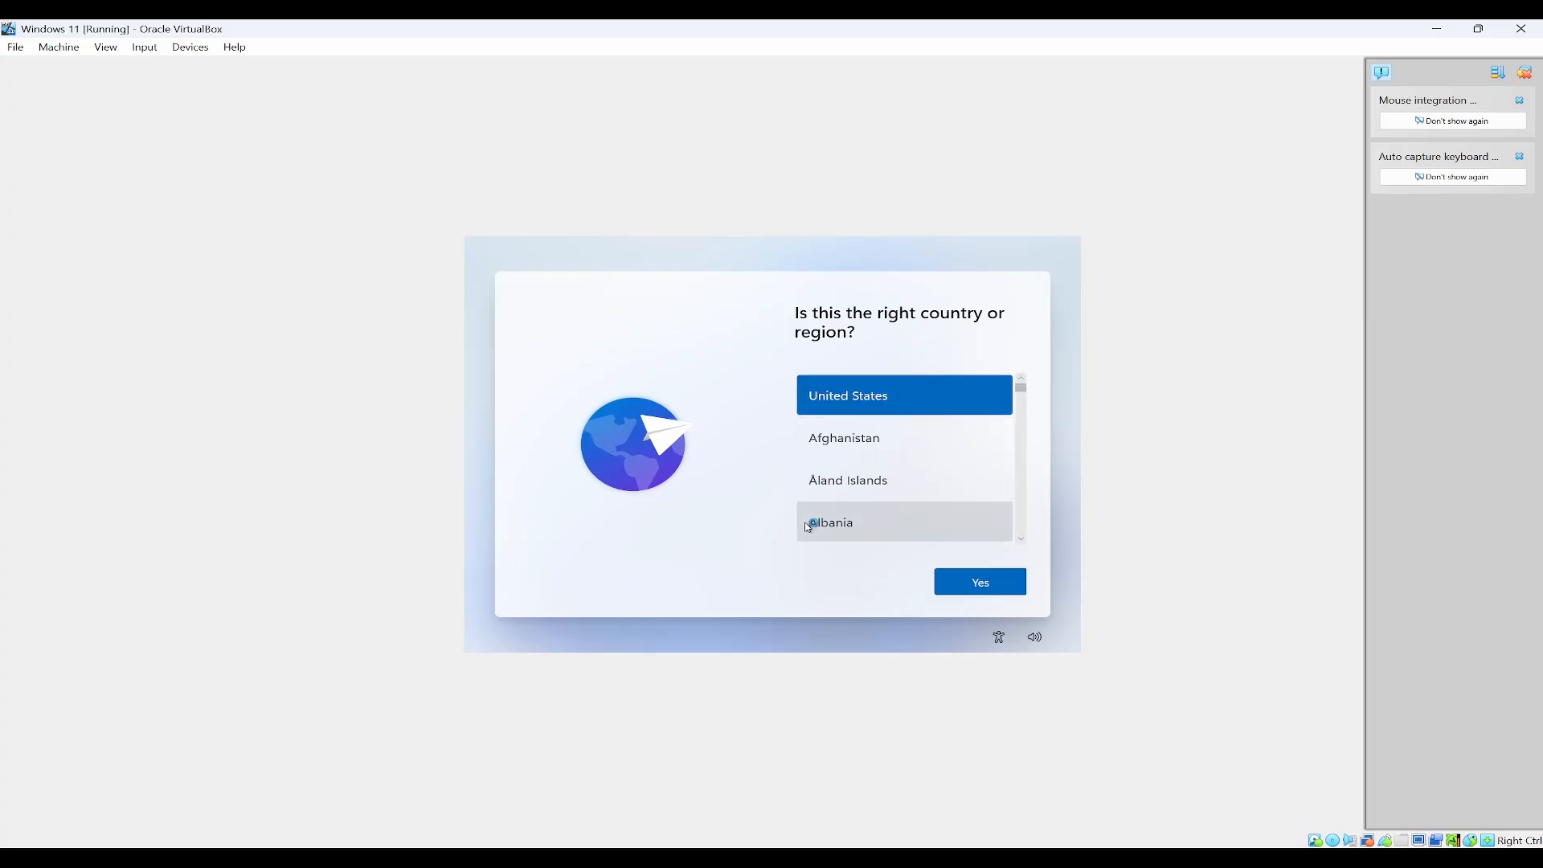
Step: Confirm United States as the country or region and US as the keyboard layout
left_click(994, 585)
left_click(995, 585)
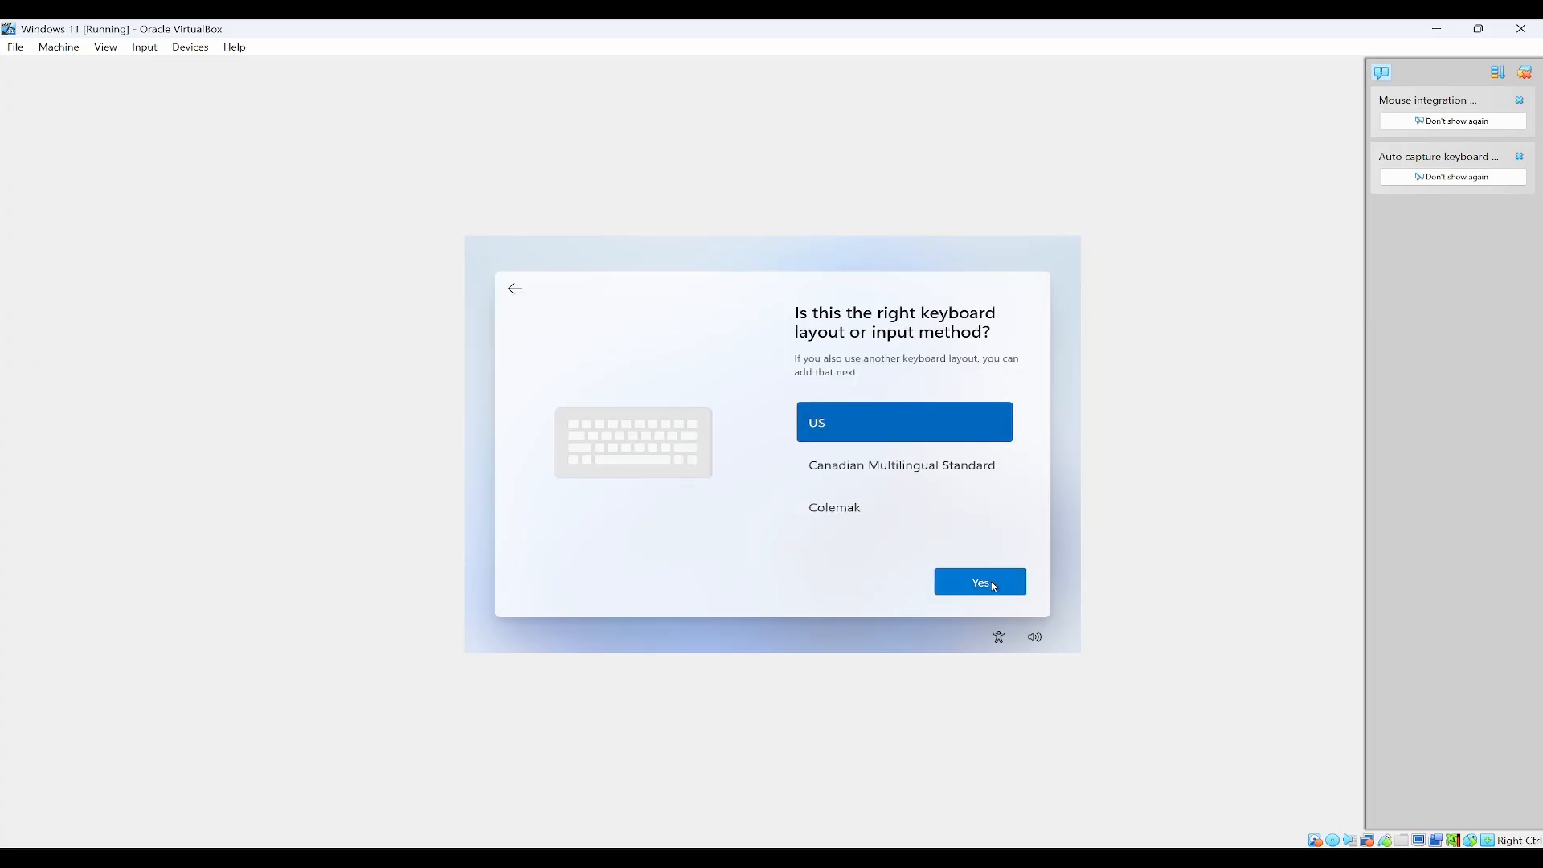
left_click(994, 585)
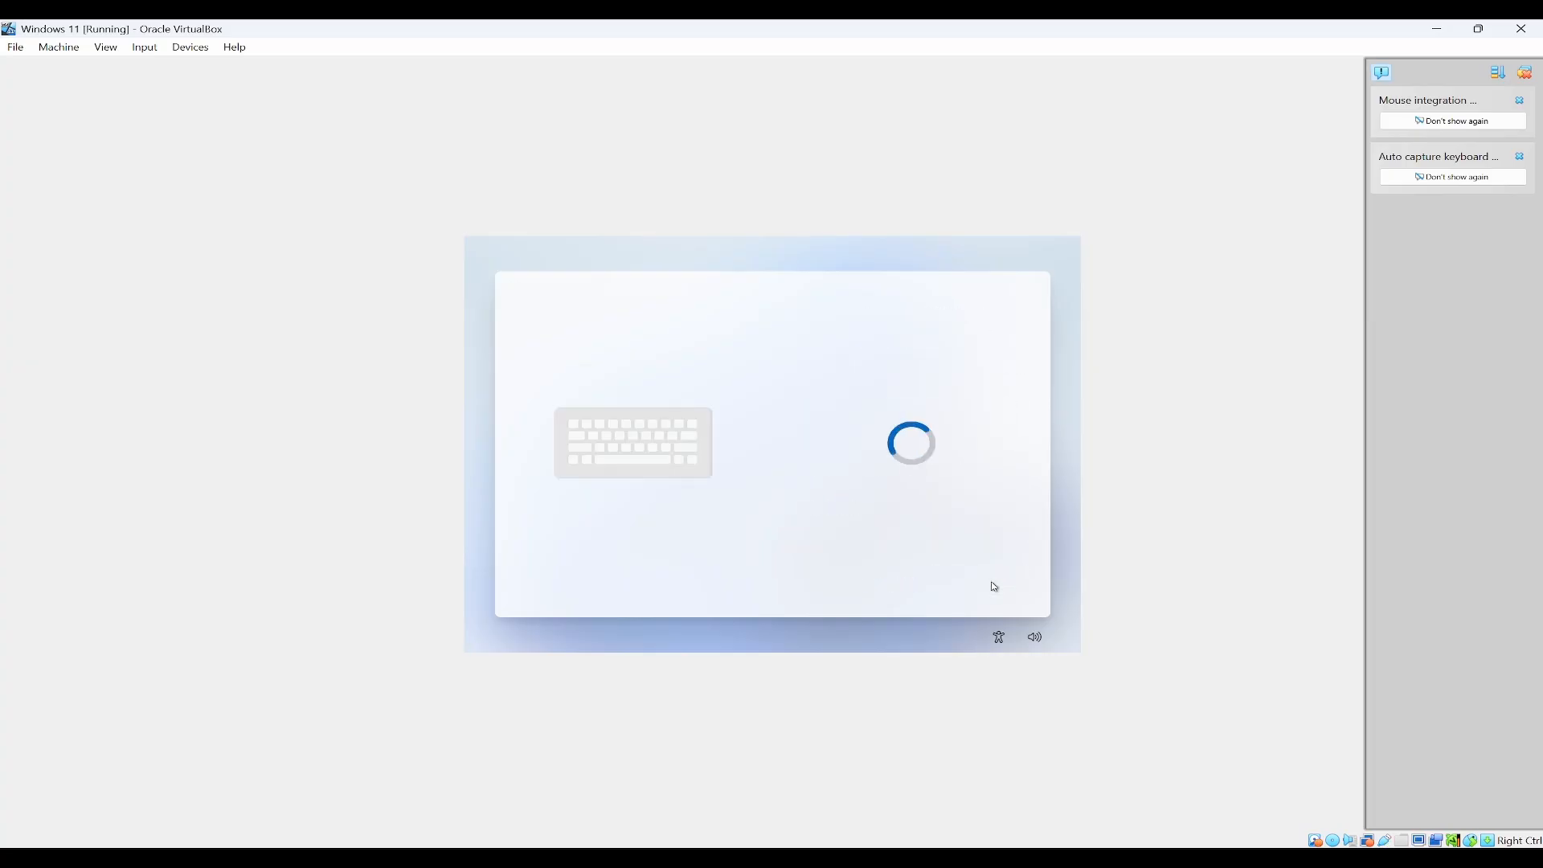
Step: Close the running Windows 11 virtual machine by powering it off
key("Control_R+f")
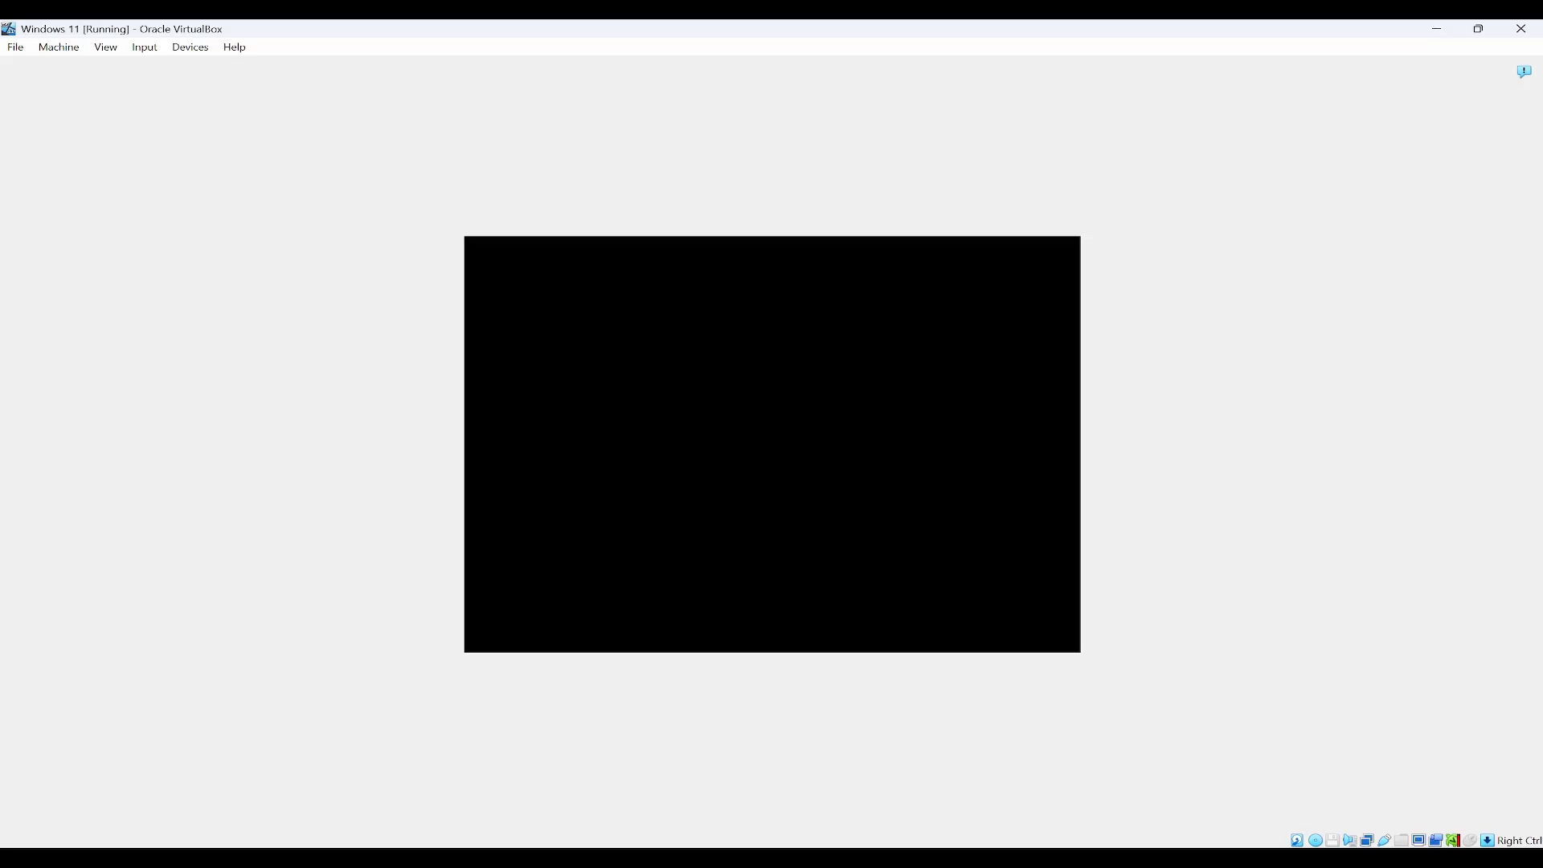
left_click(1521, 28)
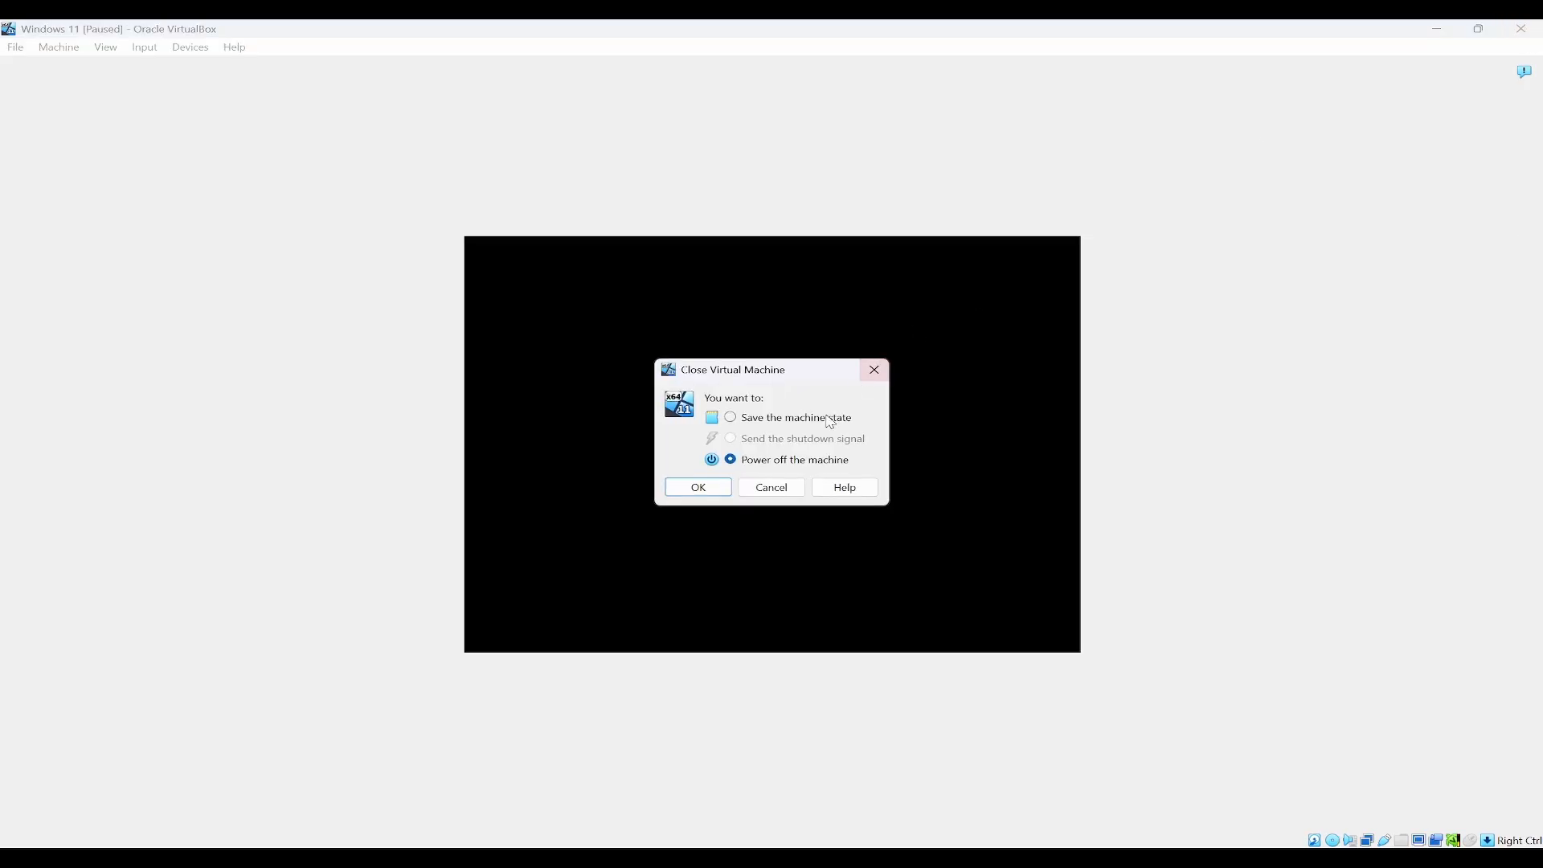
left_click(699, 488)
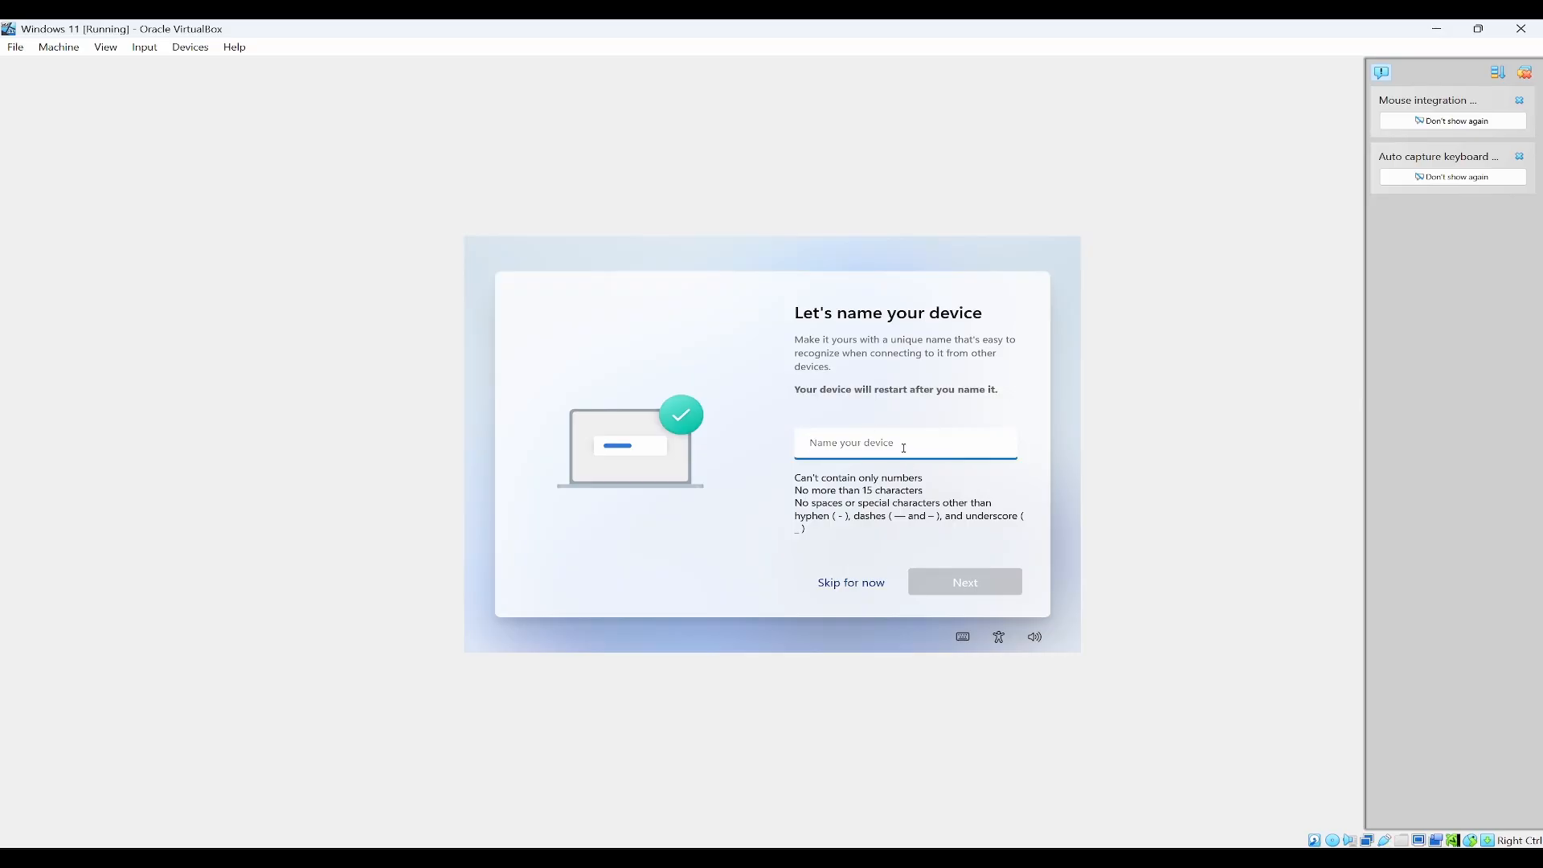
Step: Name the device IoTFrontierPC and continue the Windows setup
type("l")
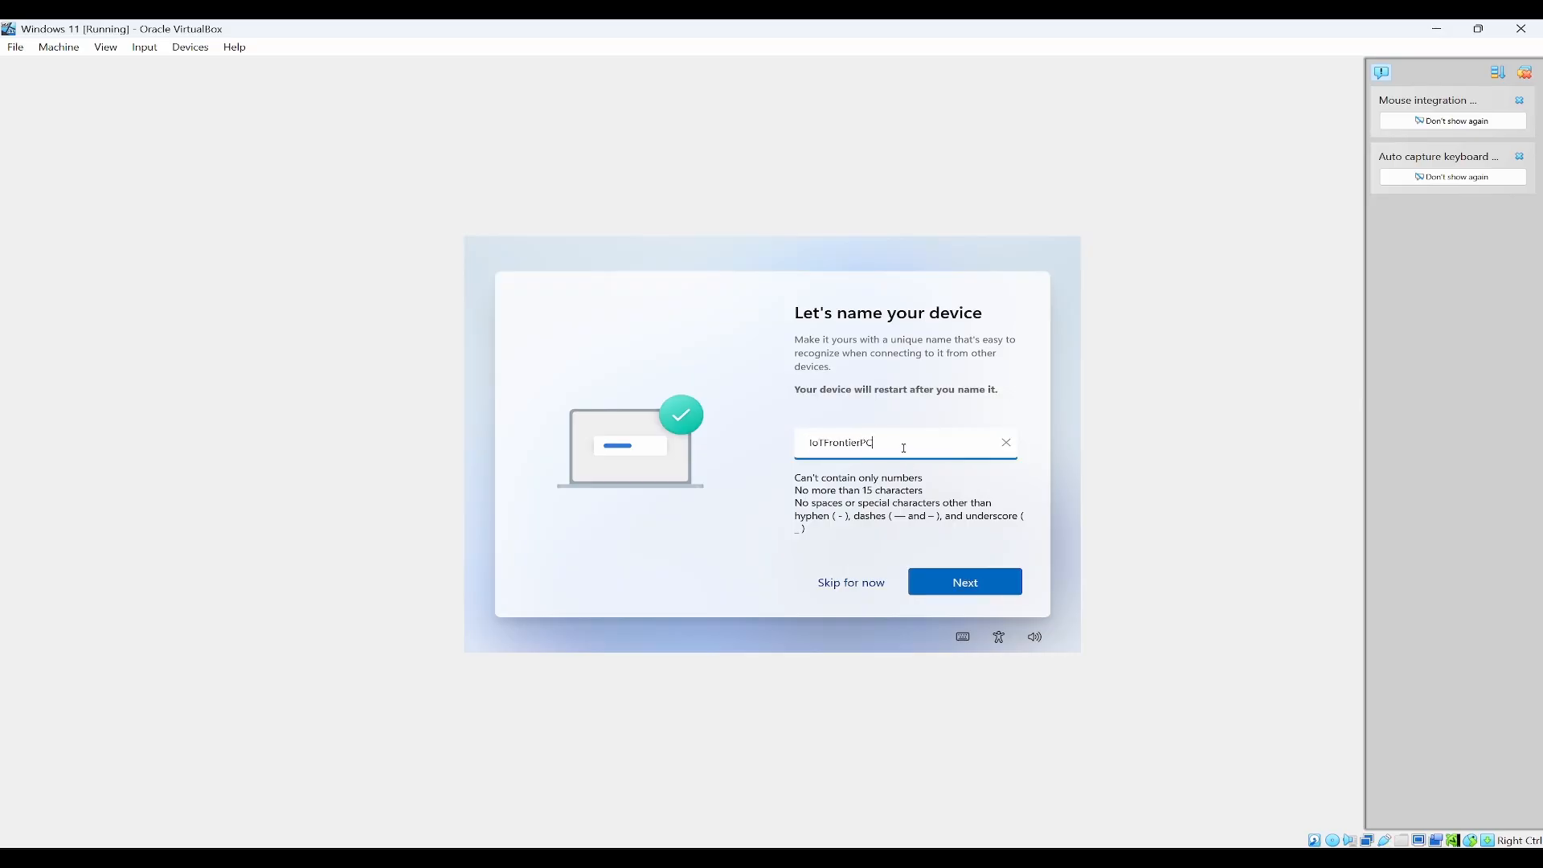
left_click(1000, 594)
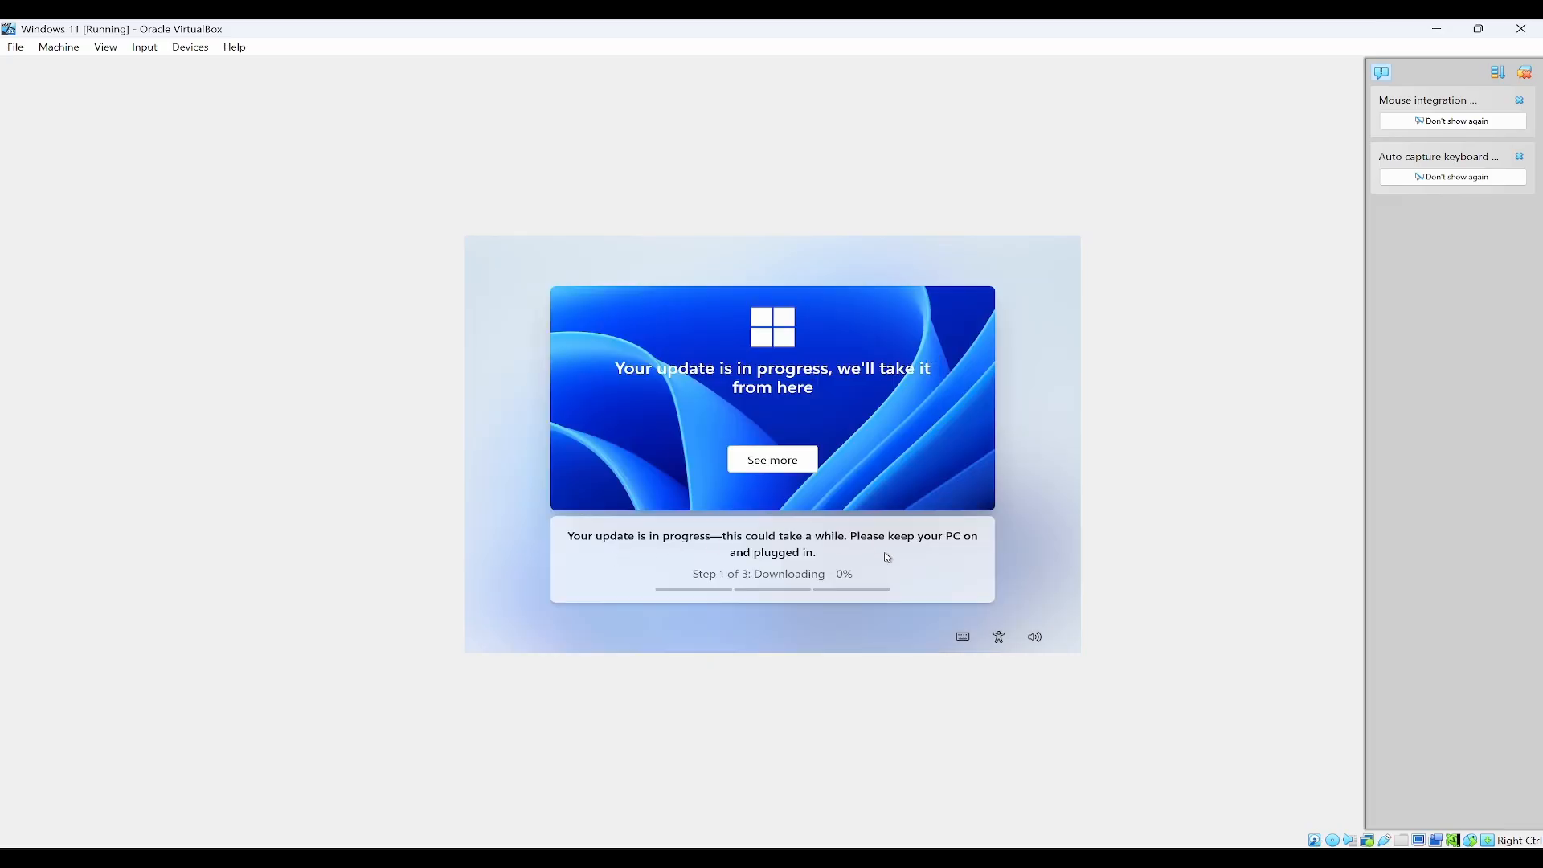
Step: Proceed to the Microsoft account sign-in and submit the account's e-mail
scroll(815, 500, "down", 5)
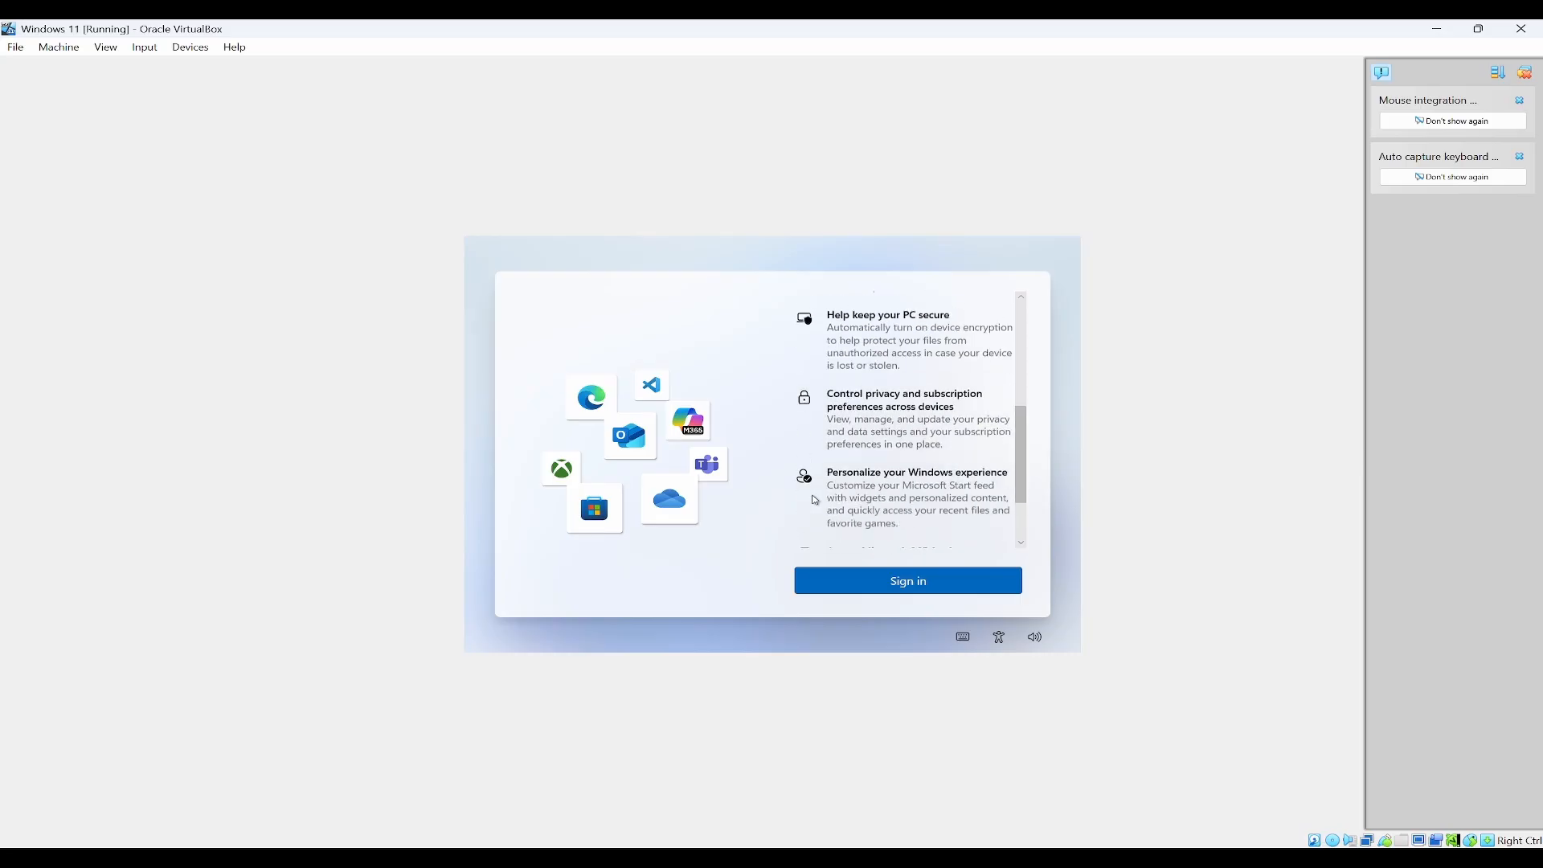
scroll(815, 500, "down", 3)
left_click(935, 587)
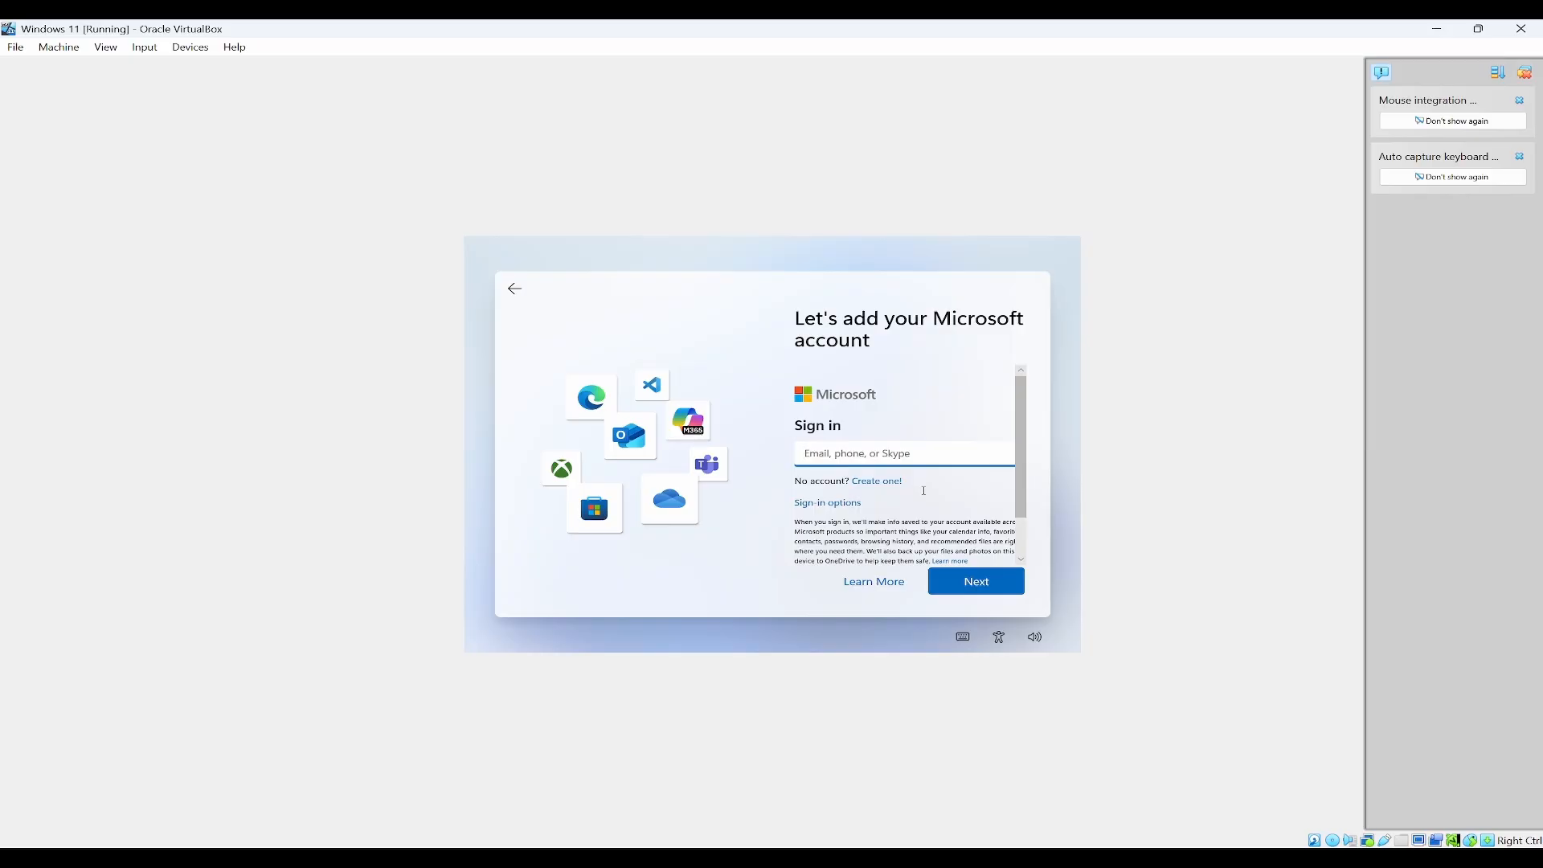
key("ctrl+v")
left_click(985, 592)
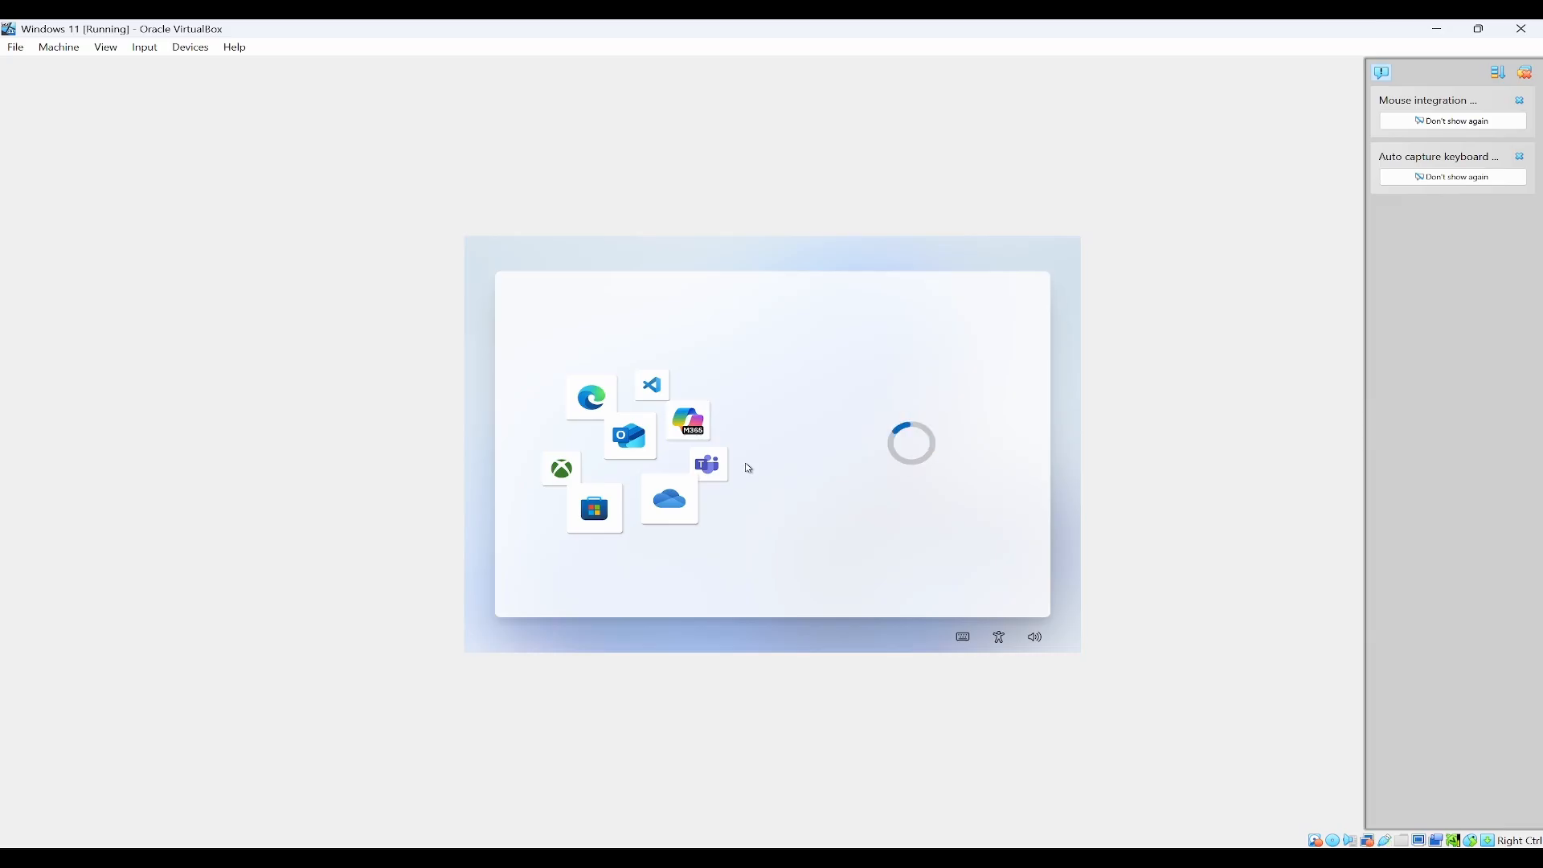
Step: Set up and confirm a Windows Hello PIN, and accept the device privacy settings as offered
left_click(996, 583)
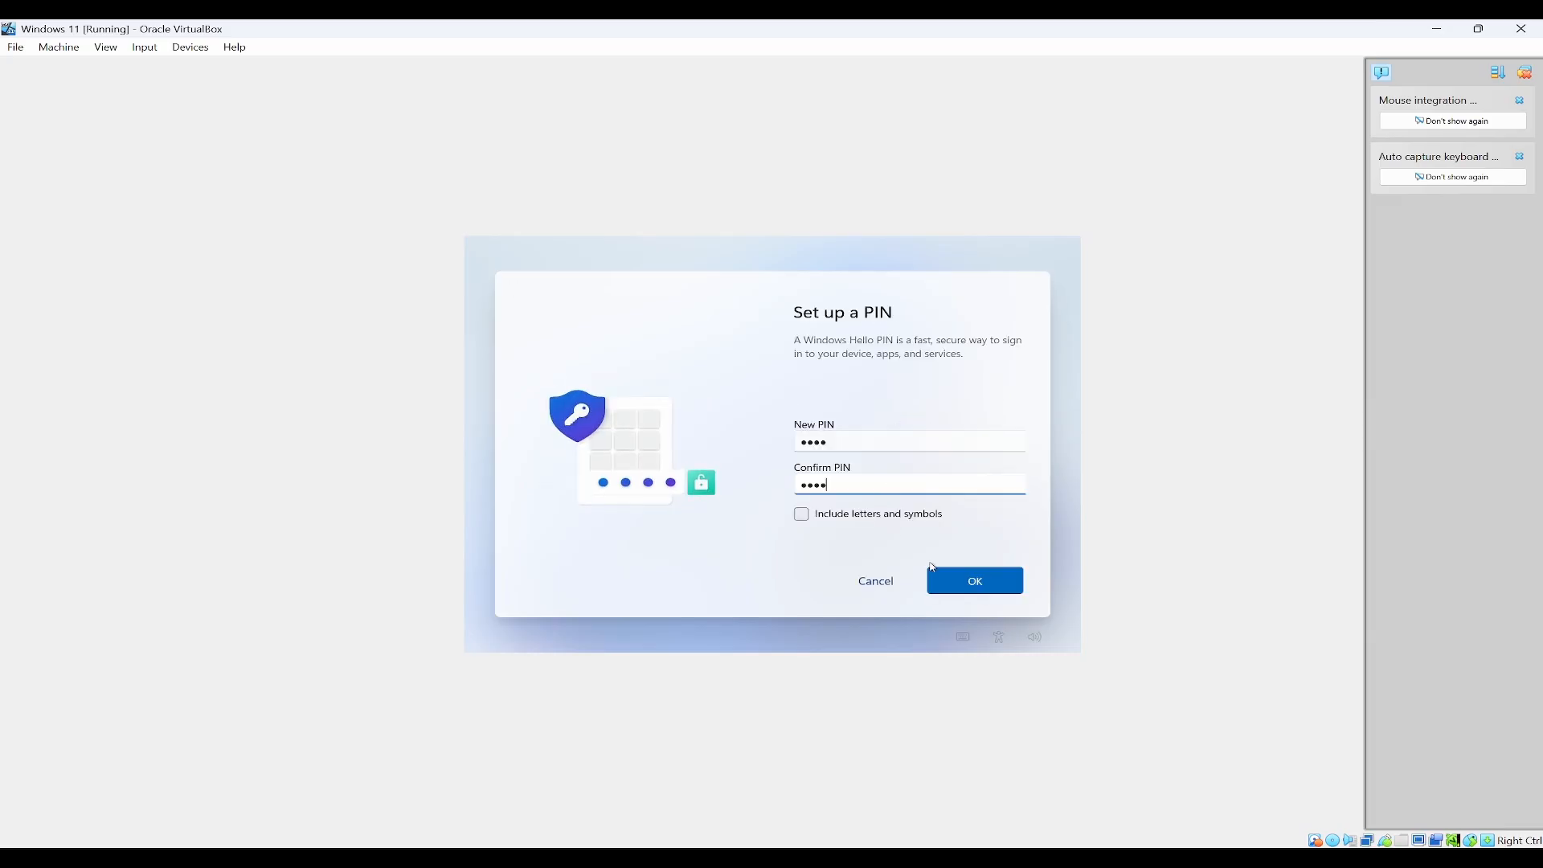
left_click(949, 579)
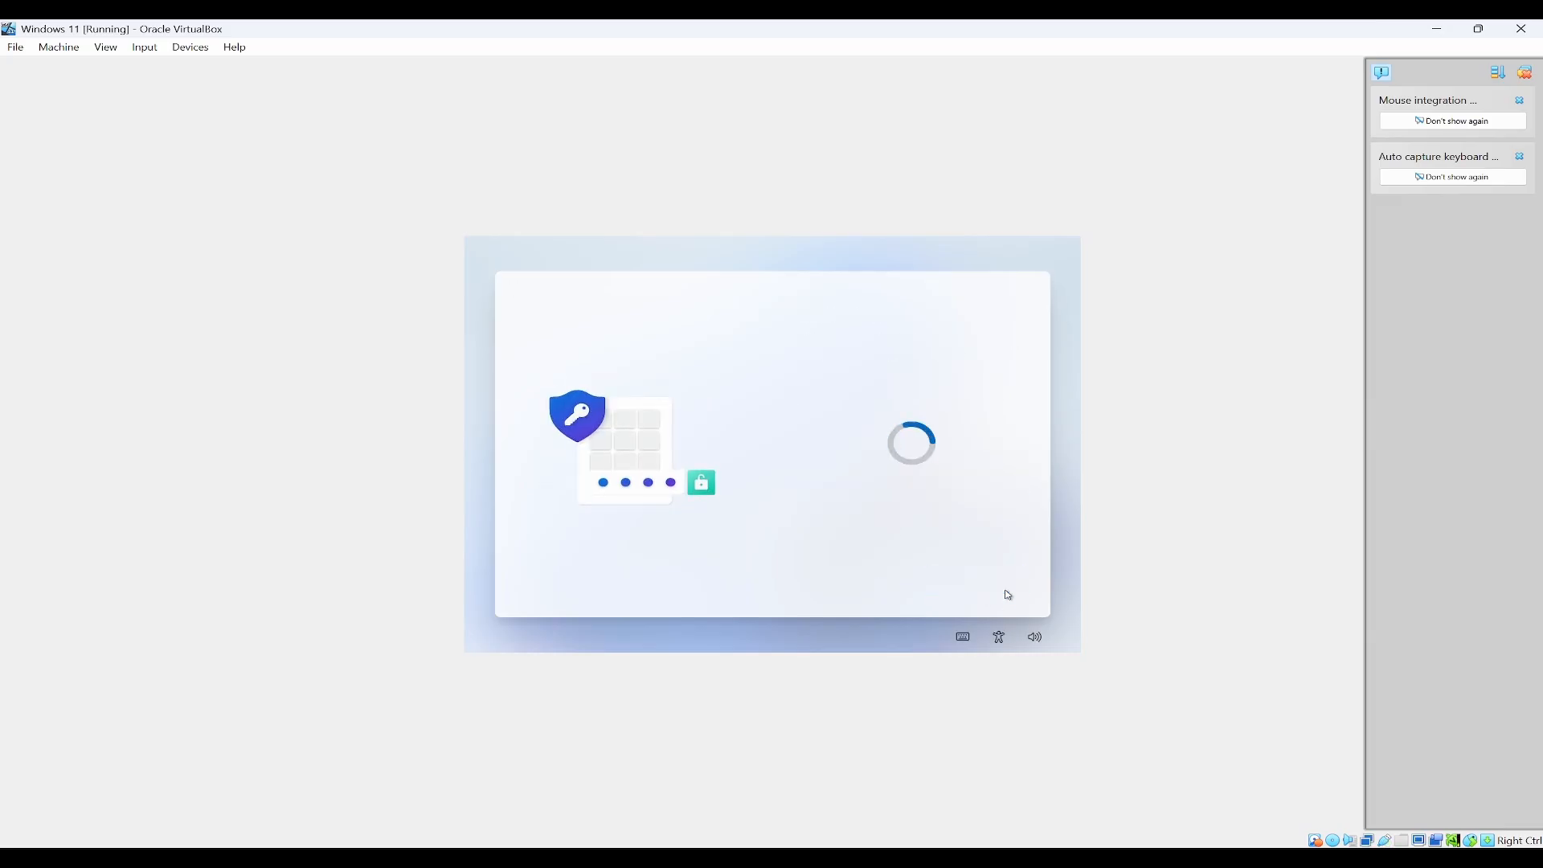
scroll(947, 451, "down", 10)
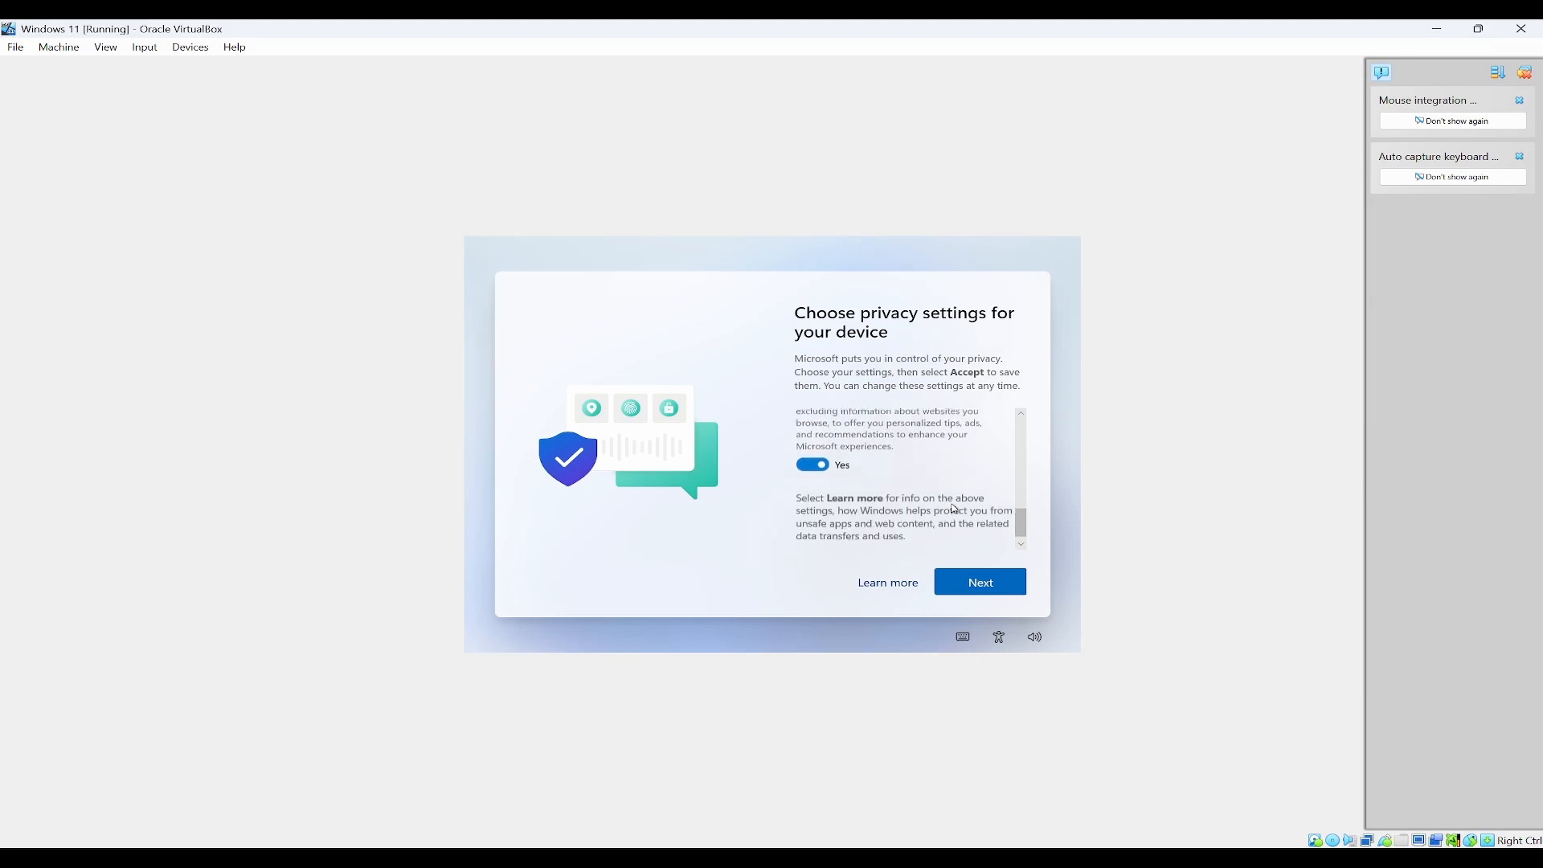
left_click(972, 582)
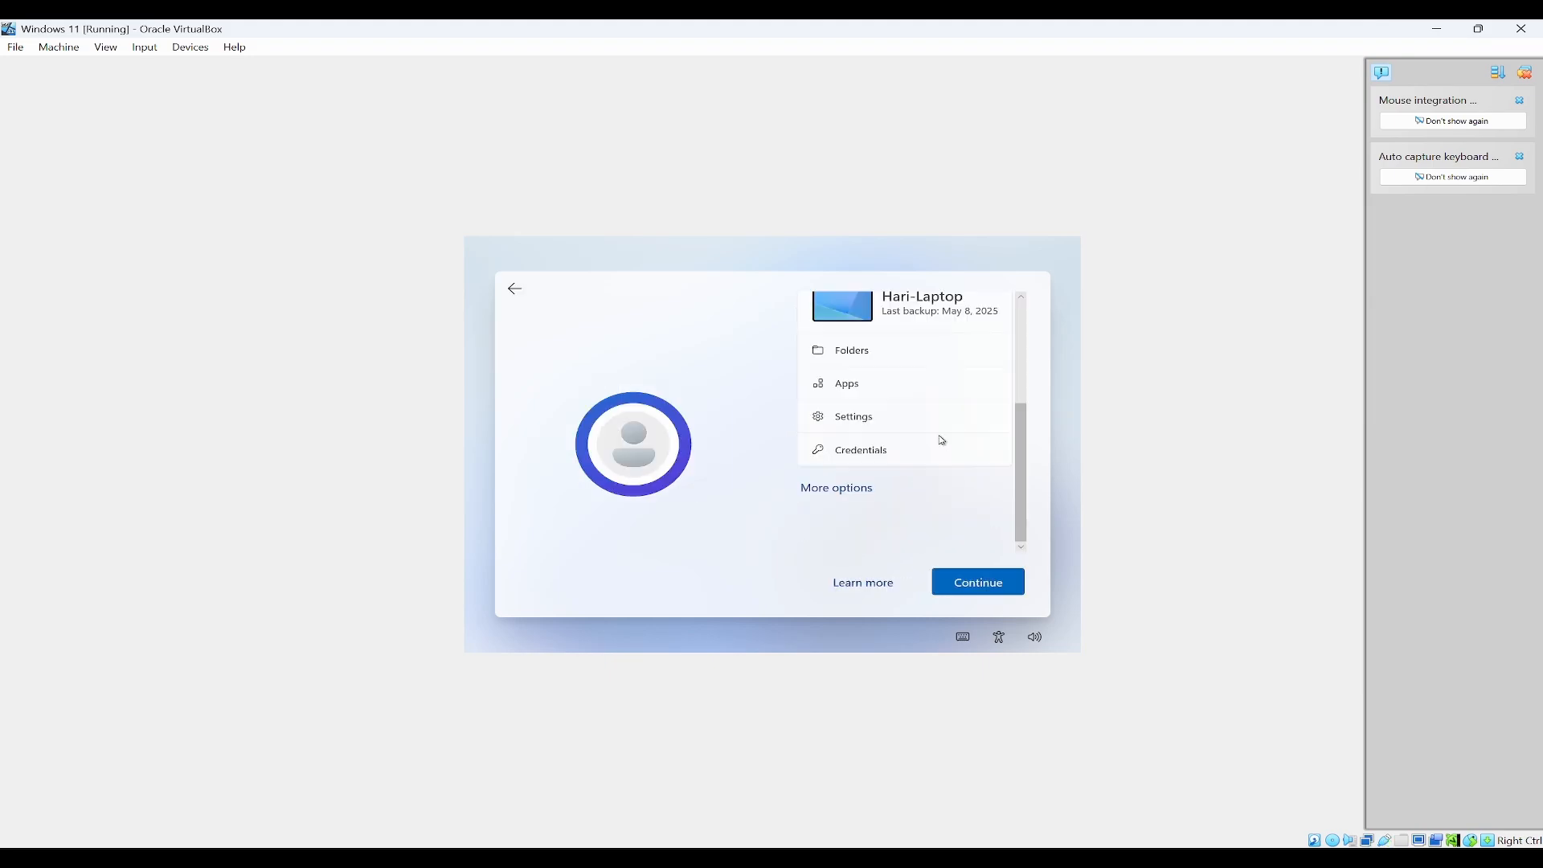
Step: Decline restoring from the previous PC's backup and choose to set up as a new PC
scroll(946, 451, "up", 5)
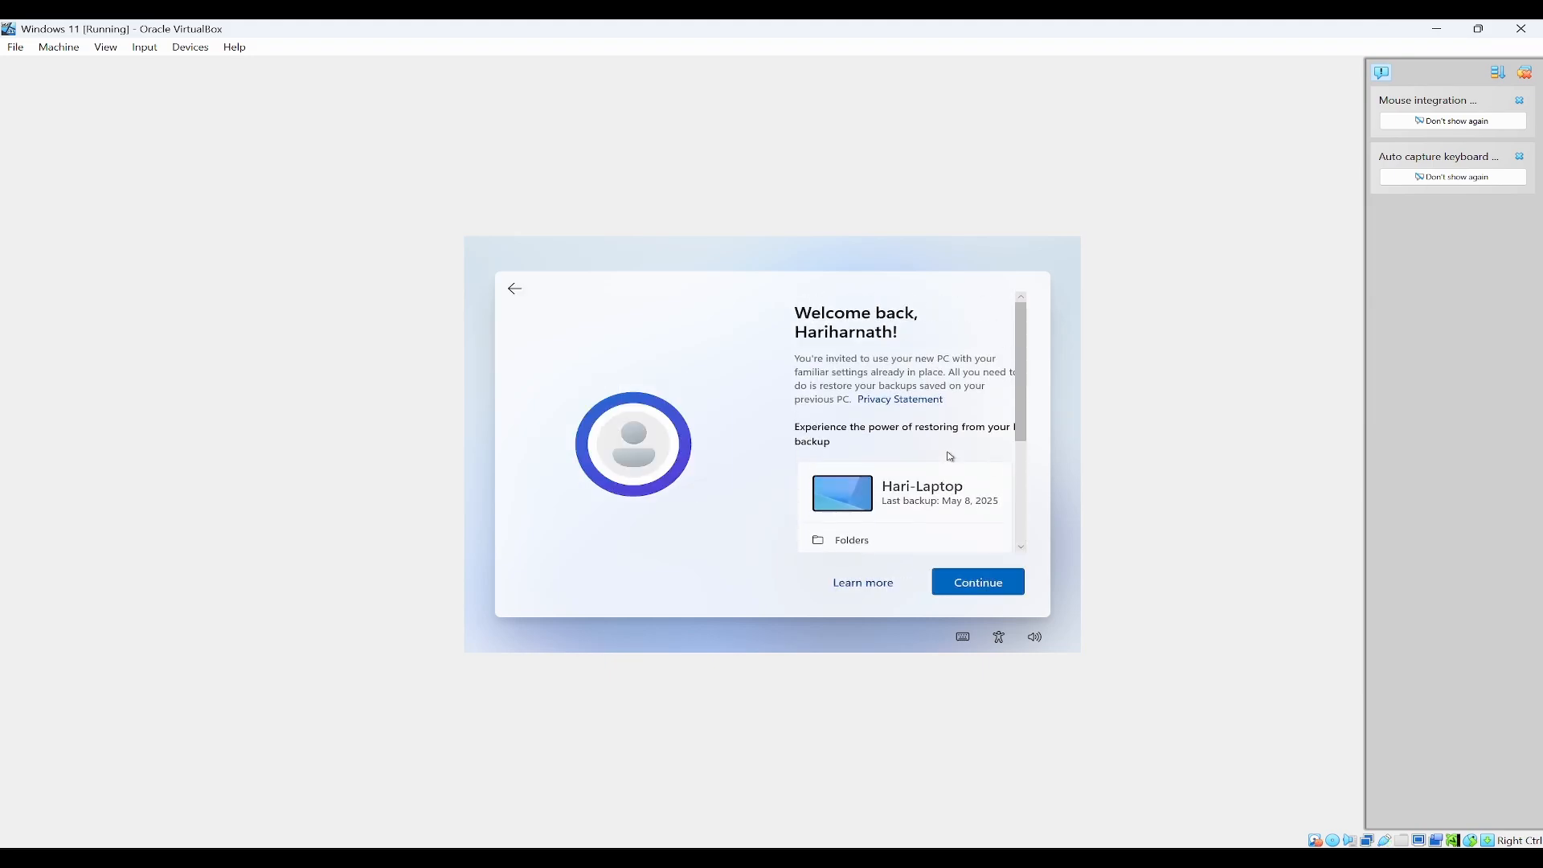
scroll(937, 445, "down", 2)
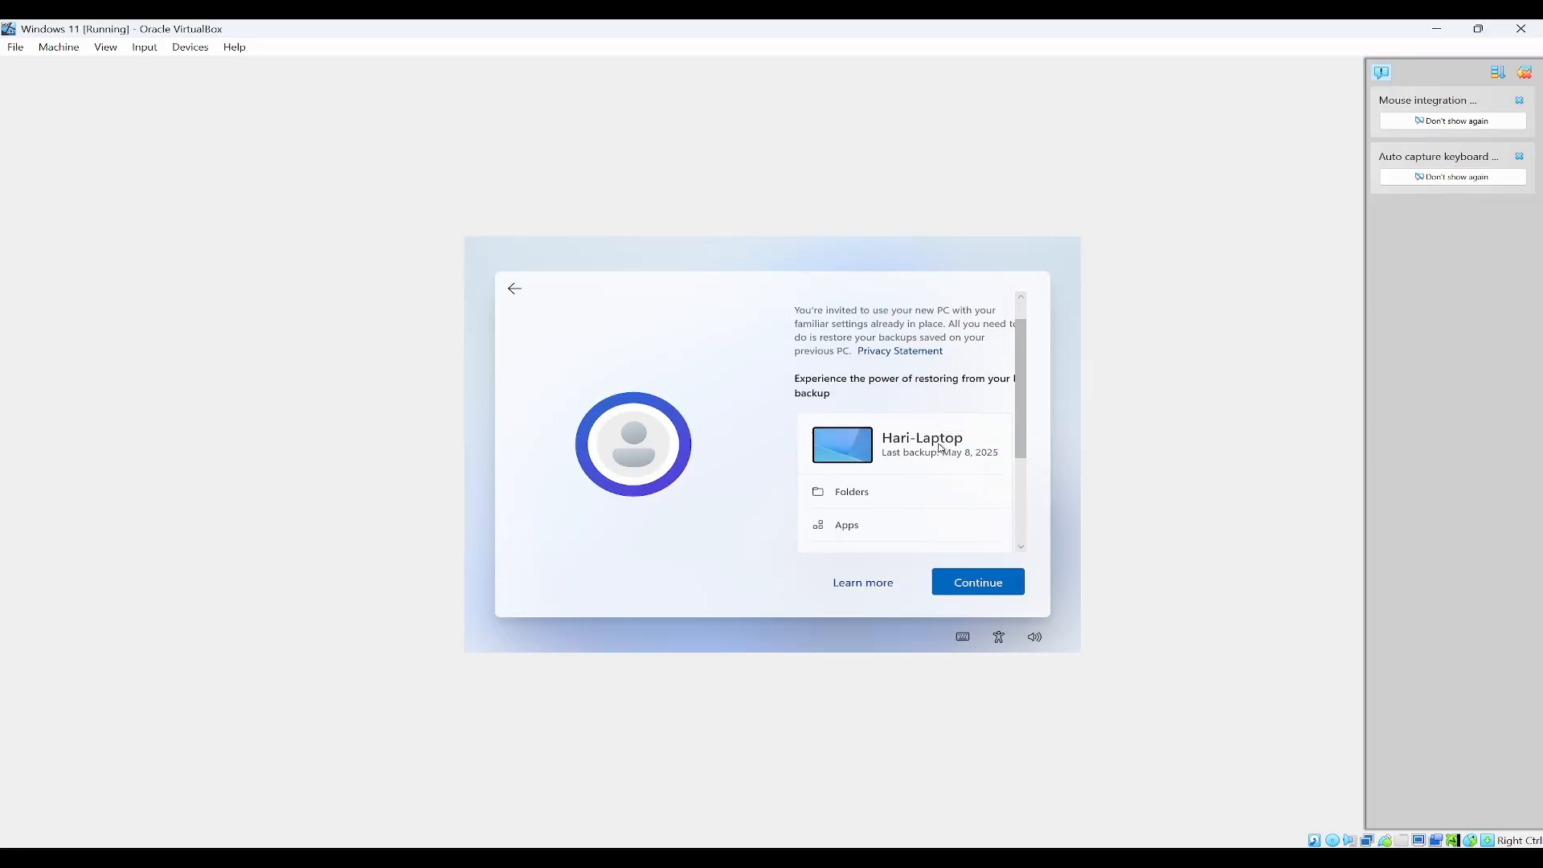
scroll(946, 468, "down", 3)
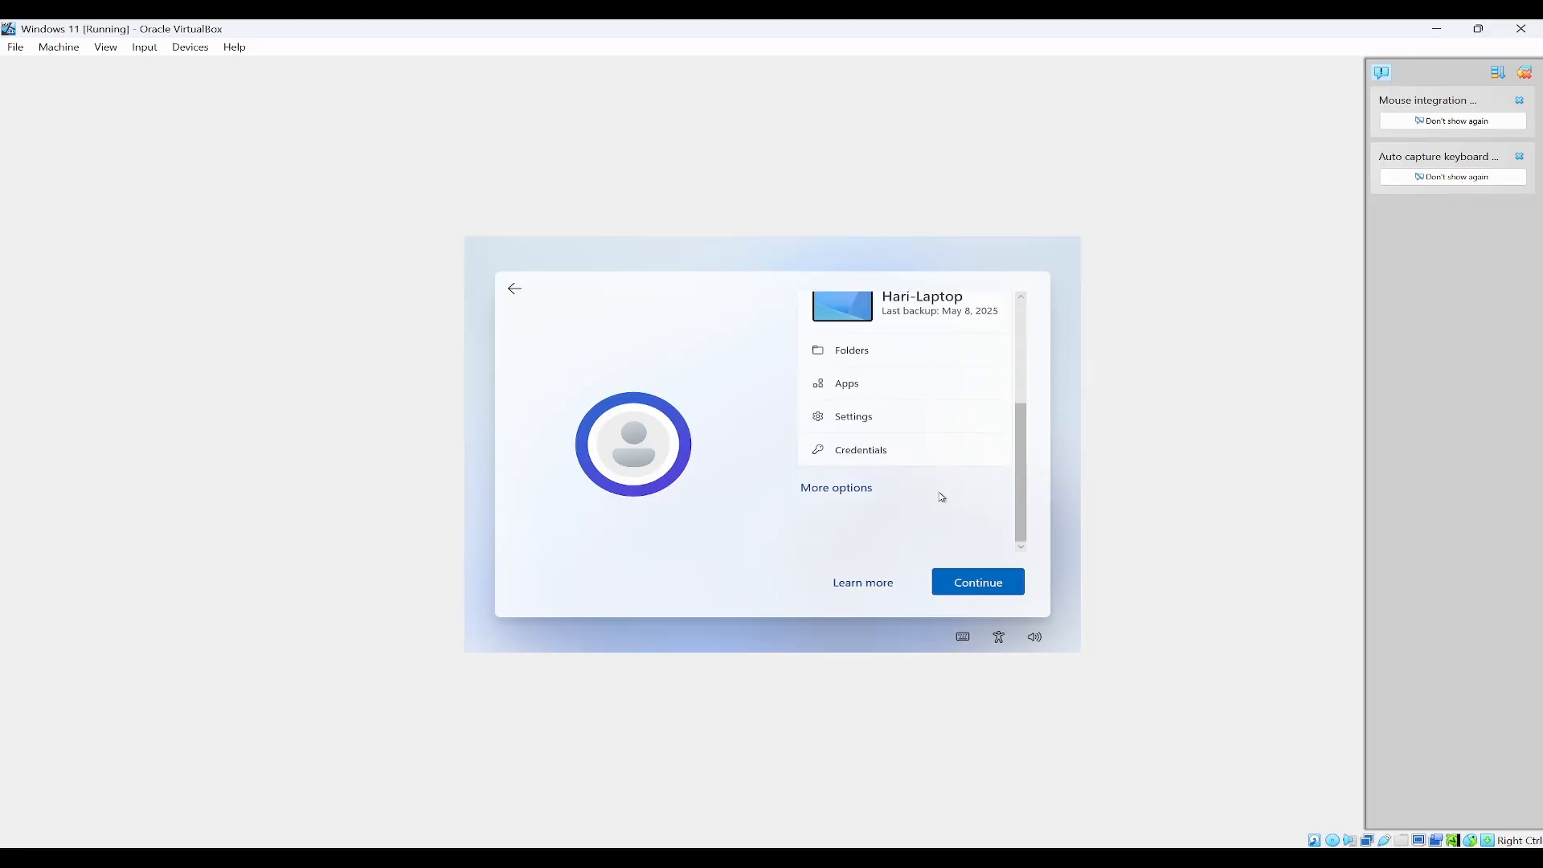
left_click(840, 487)
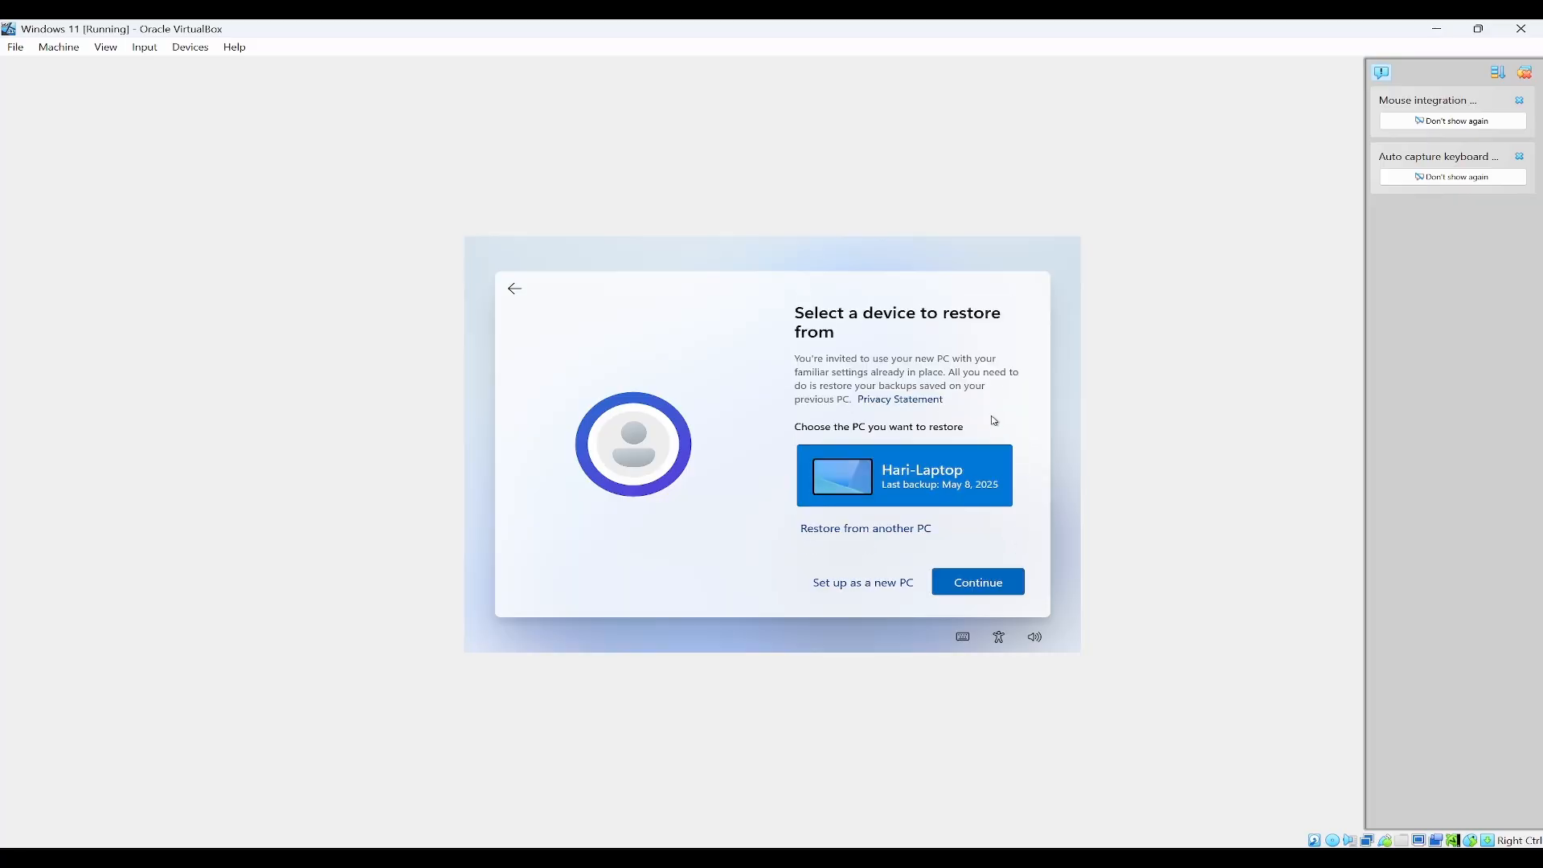
left_click(877, 586)
left_click(872, 584)
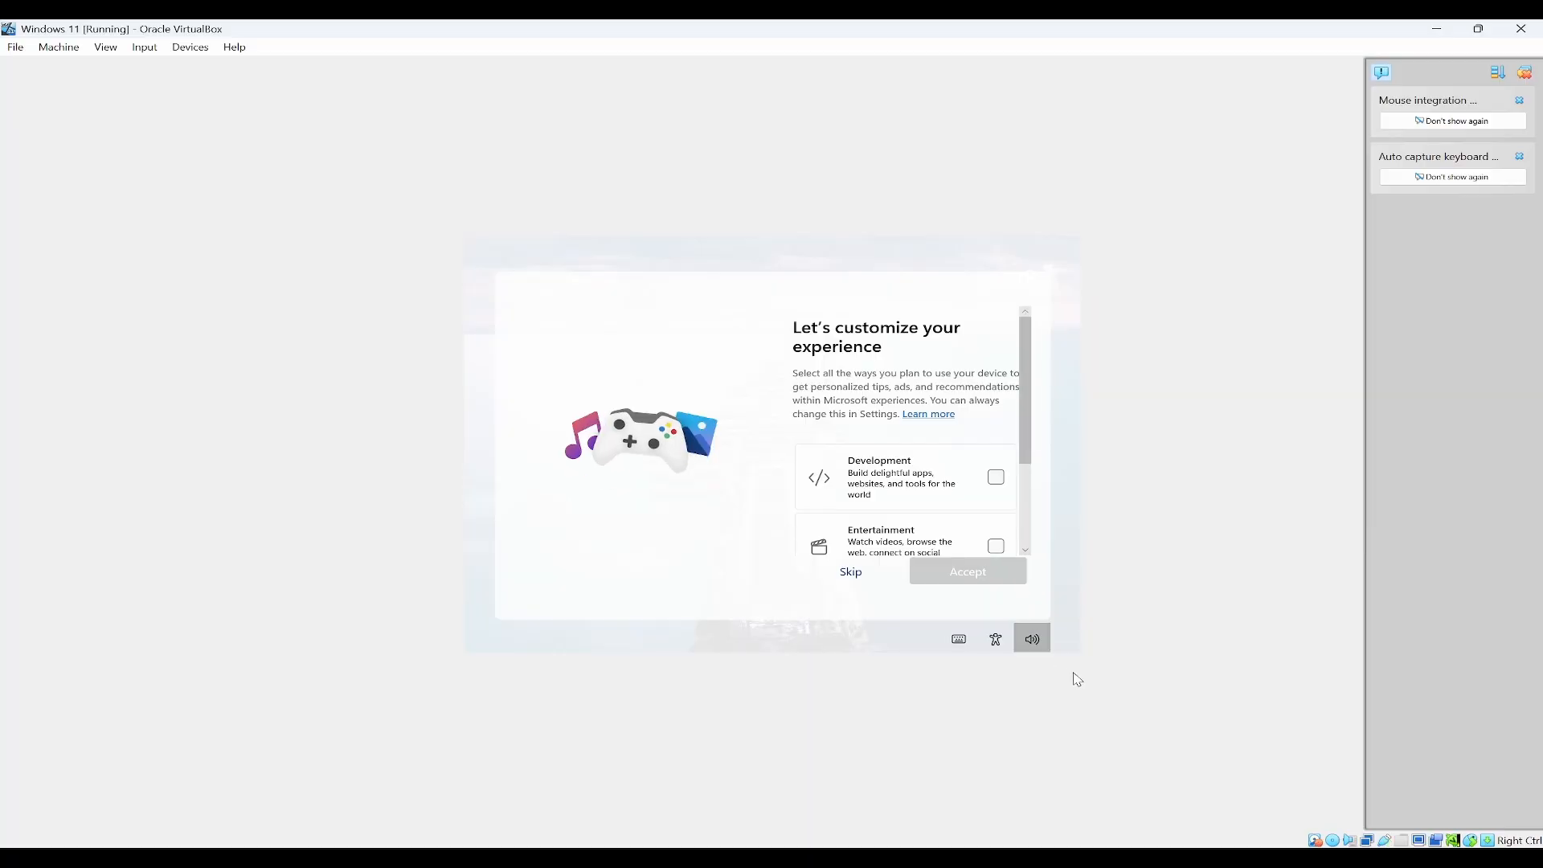
Step: Skip the experience customization, phone linking, and OneDrive phone photo backup offers
left_click(833, 552)
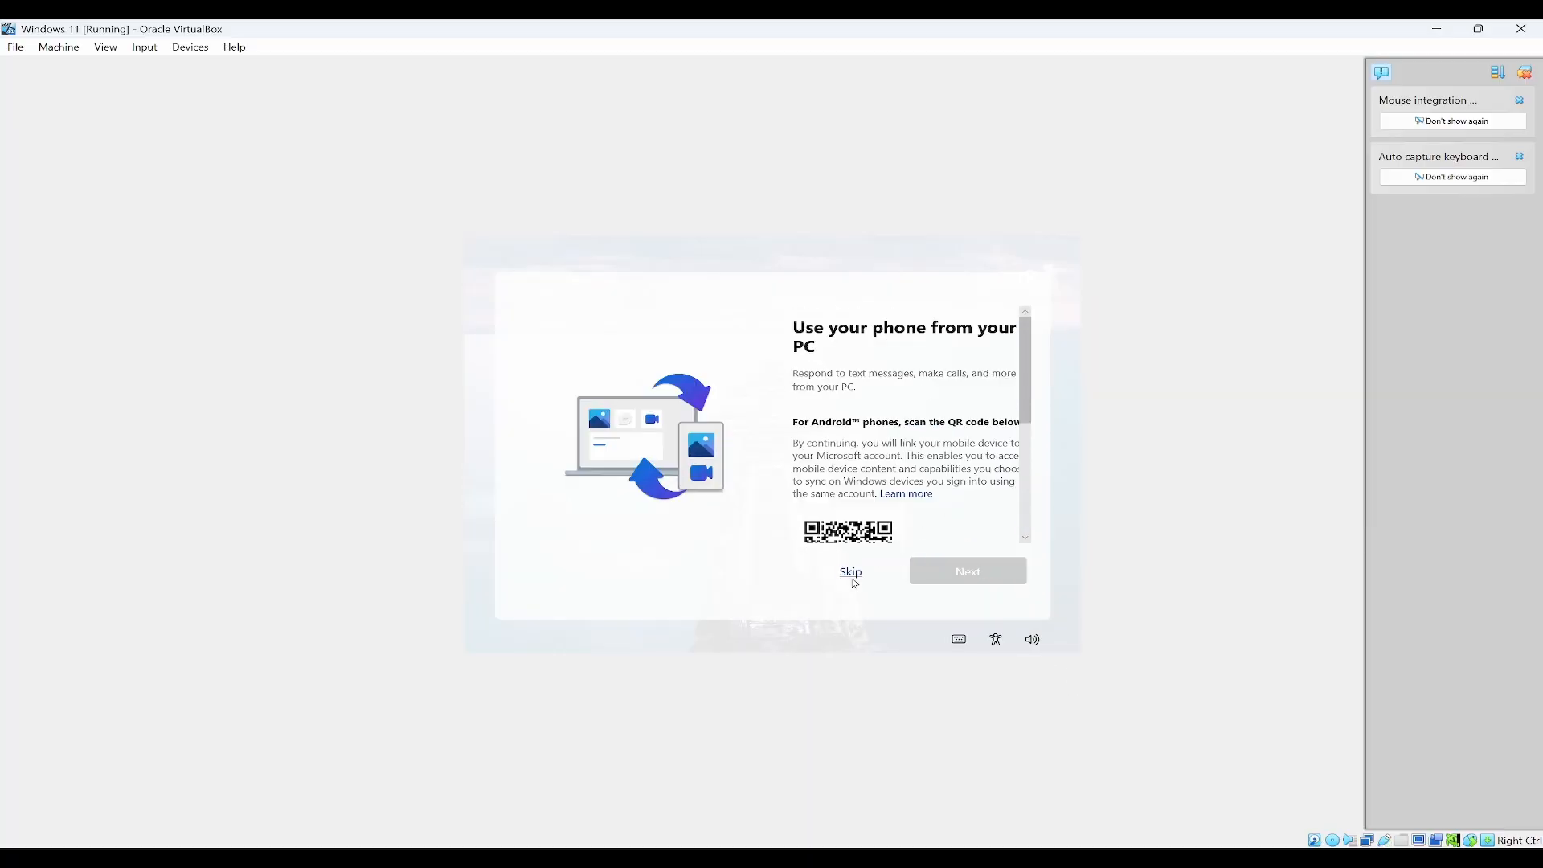
left_click(851, 572)
left_click(884, 586)
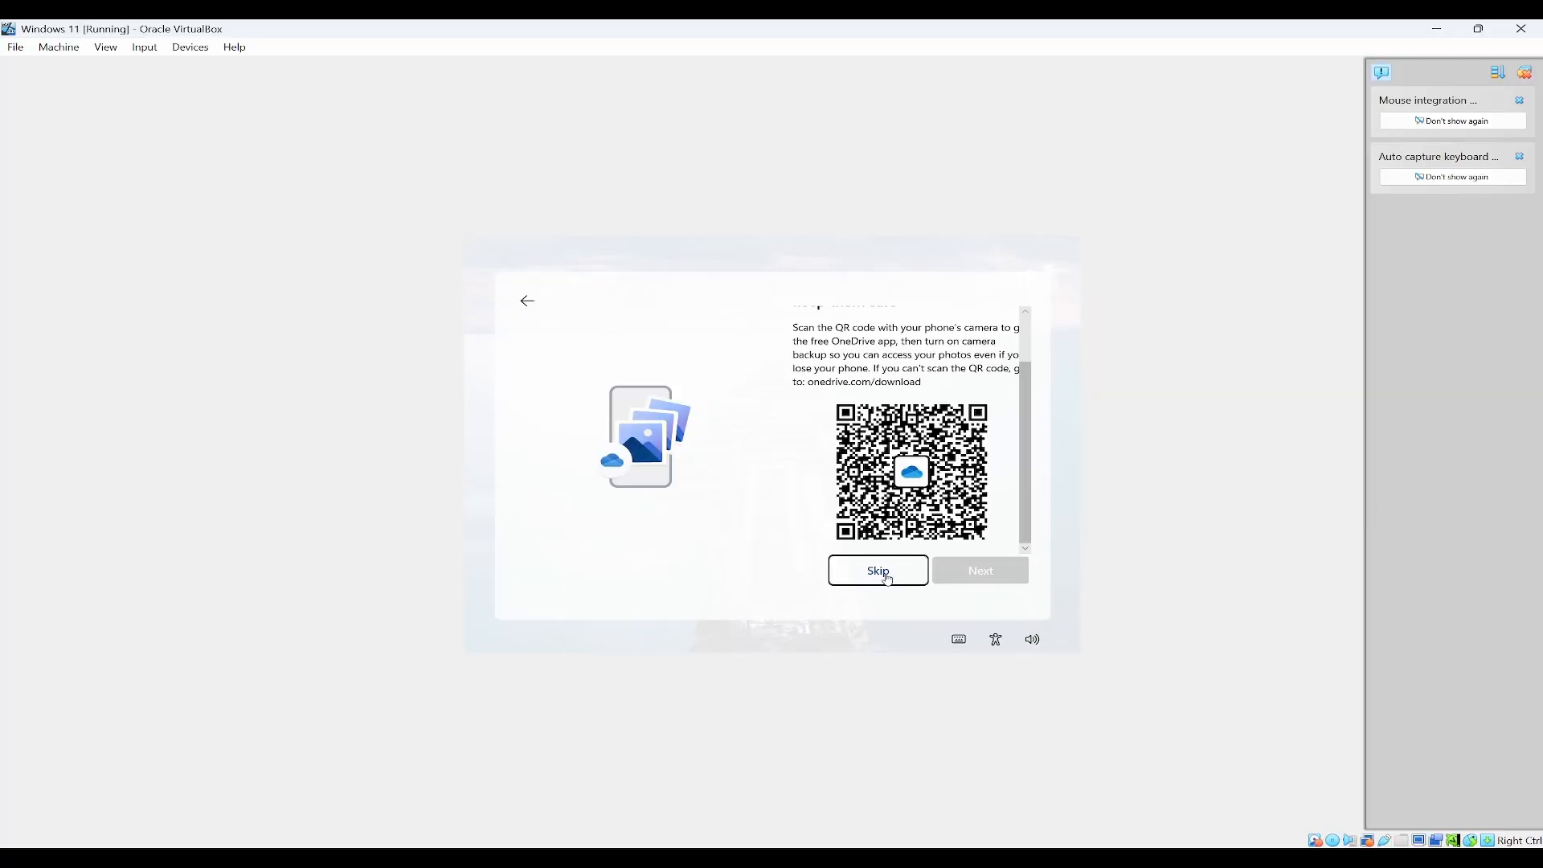
Step: Skip the OneDrive photo backup, proceed past the Microsoft 365 offer, and dismiss the Start menu on the desktop
left_click(1016, 576)
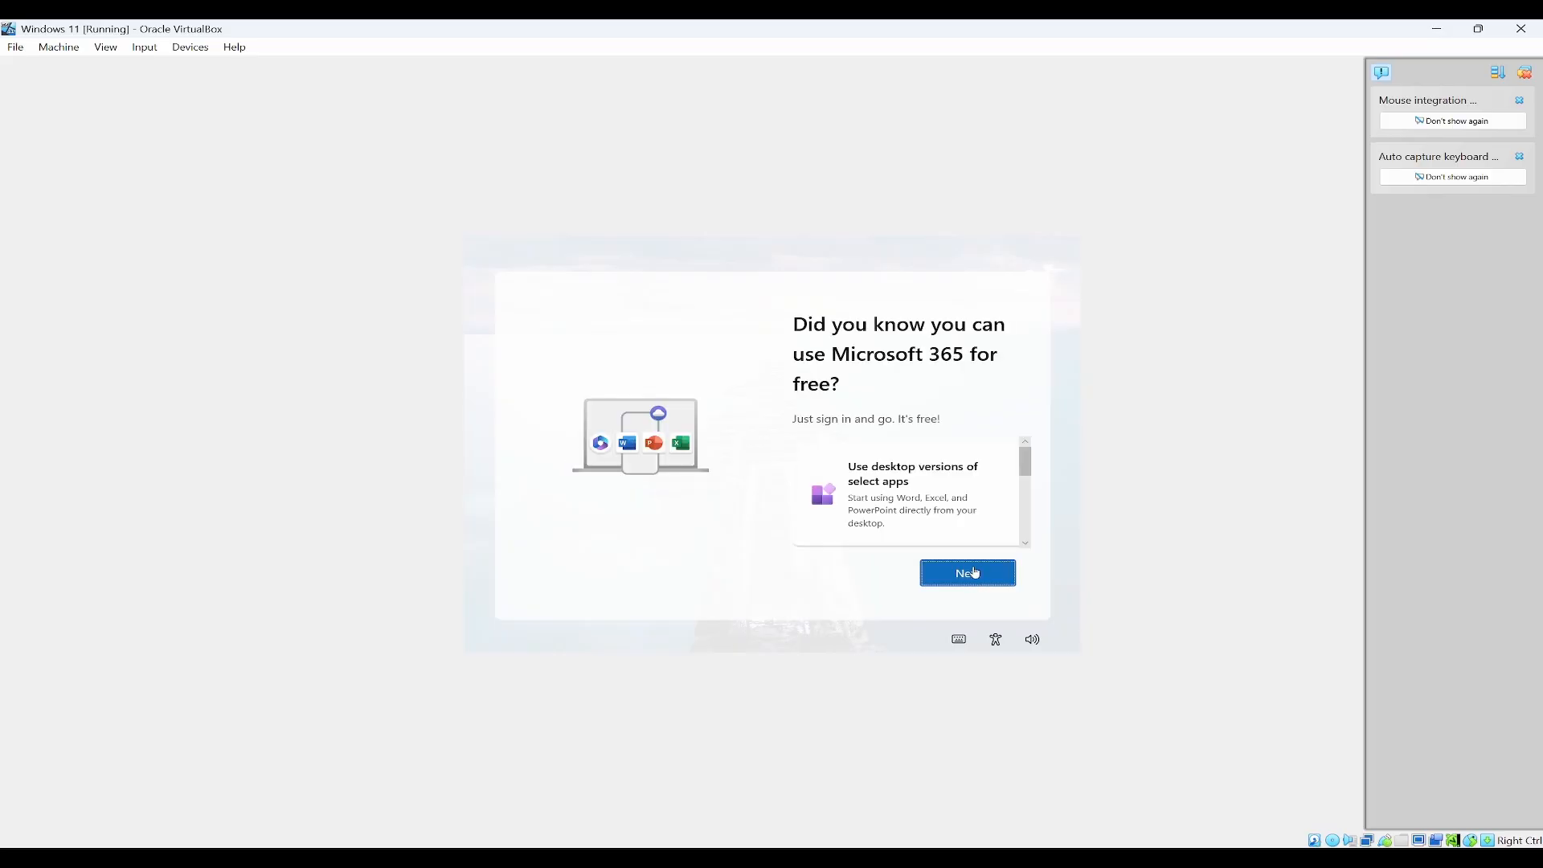
left_click(975, 572)
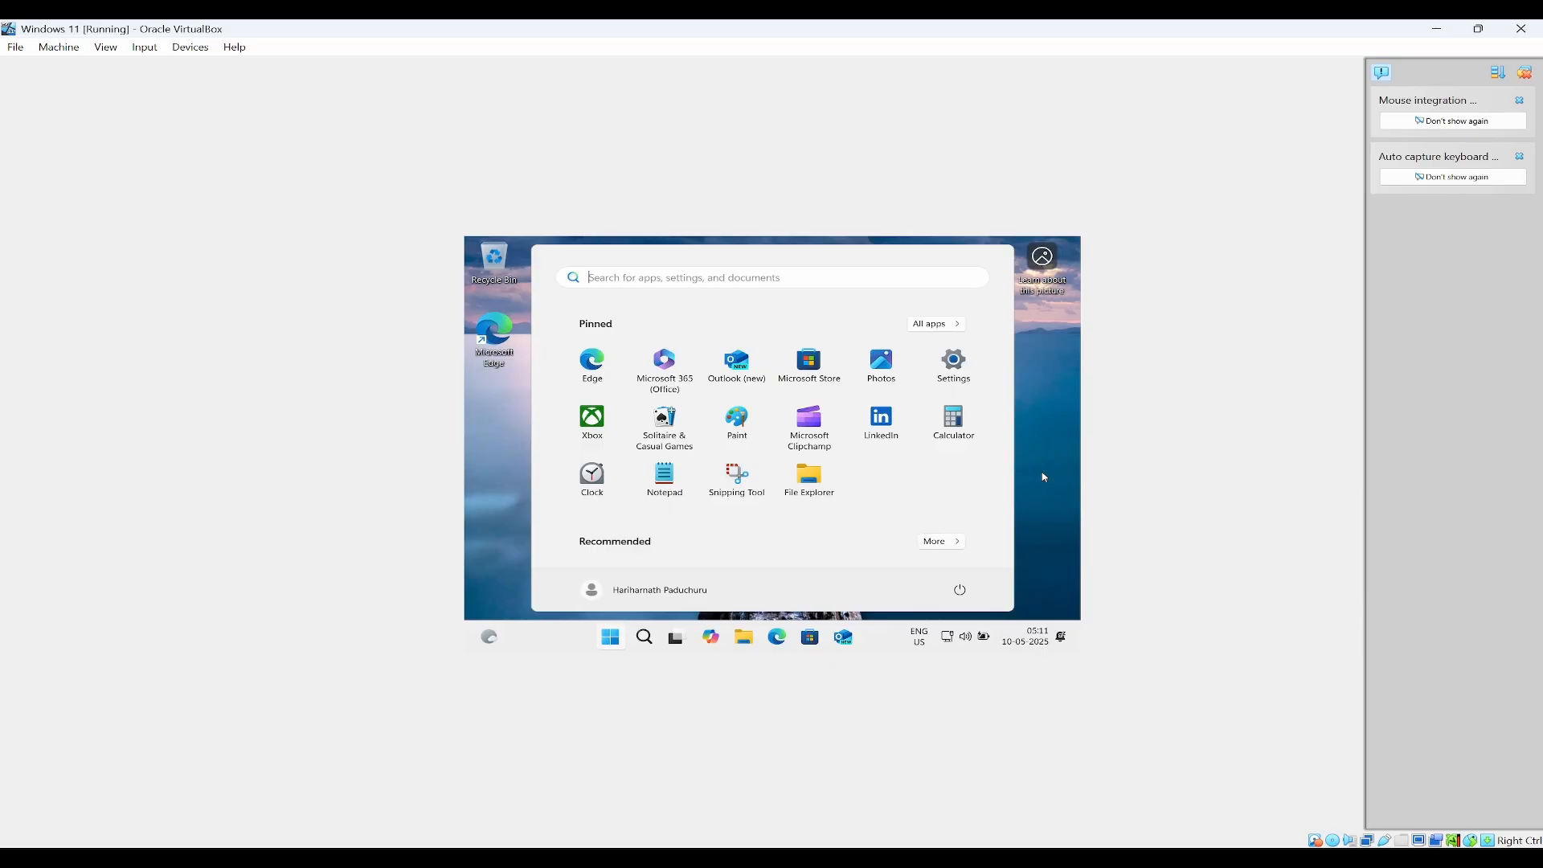
left_click(1045, 478)
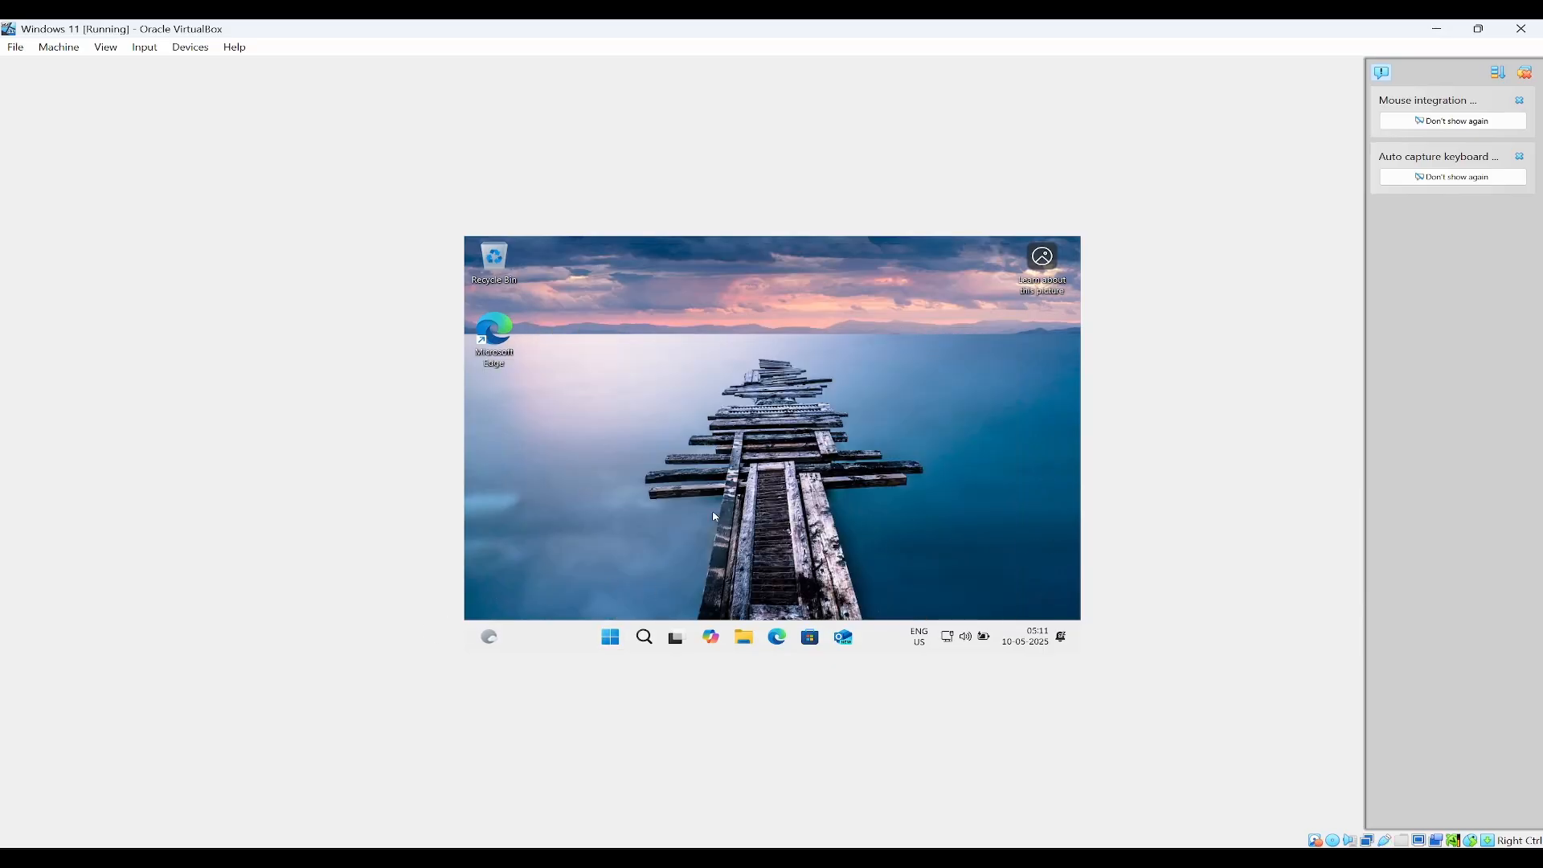
Step: Open Microsoft Edge in the virtual machine and confirm its first-run sync and personalization settings as offered
left_click(776, 638)
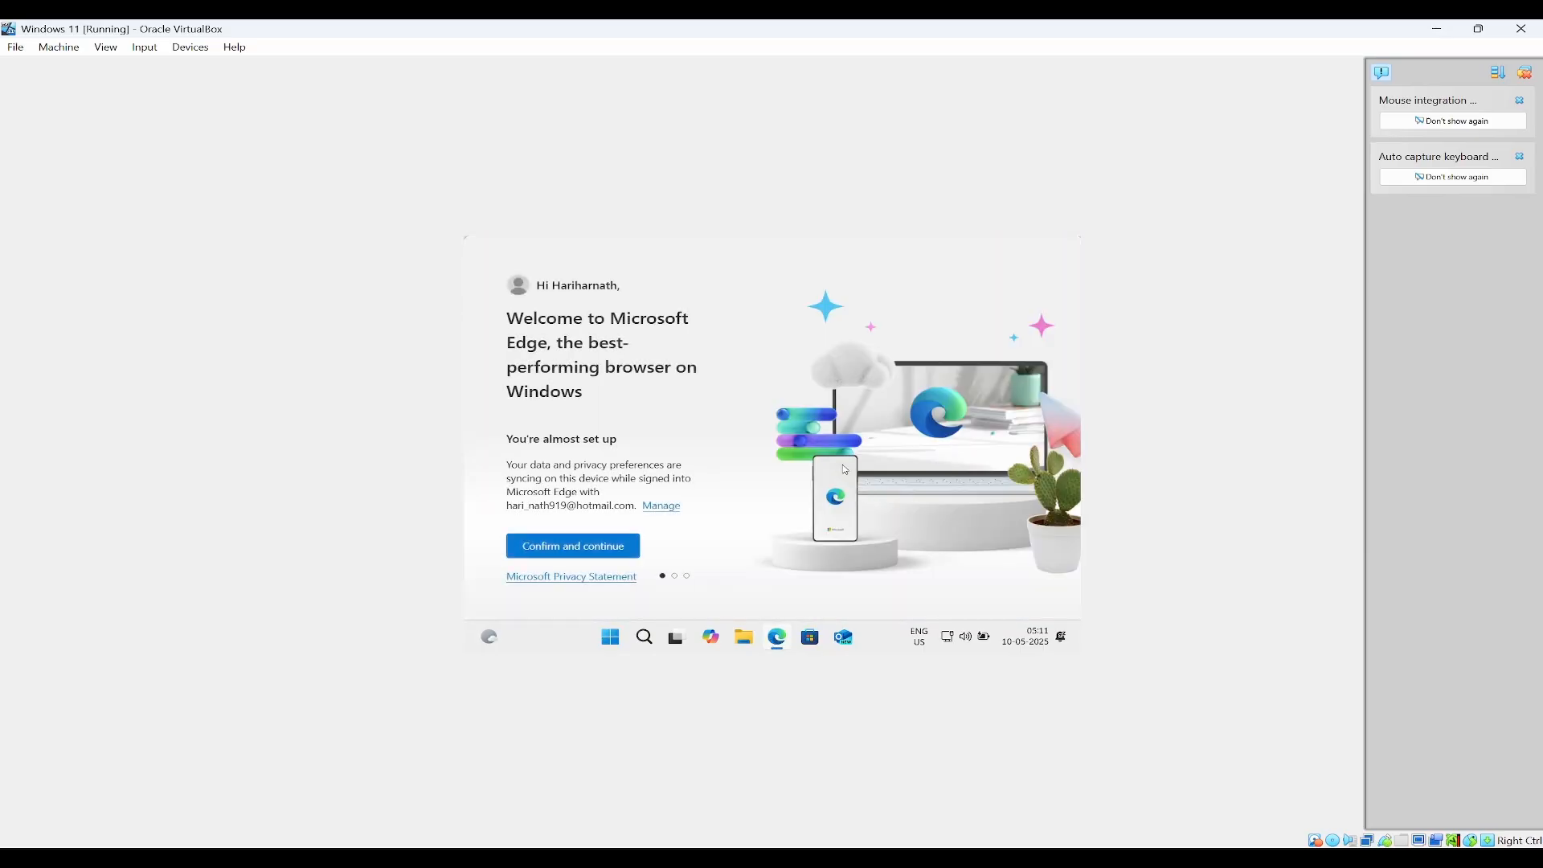
left_click(620, 545)
left_click(694, 530)
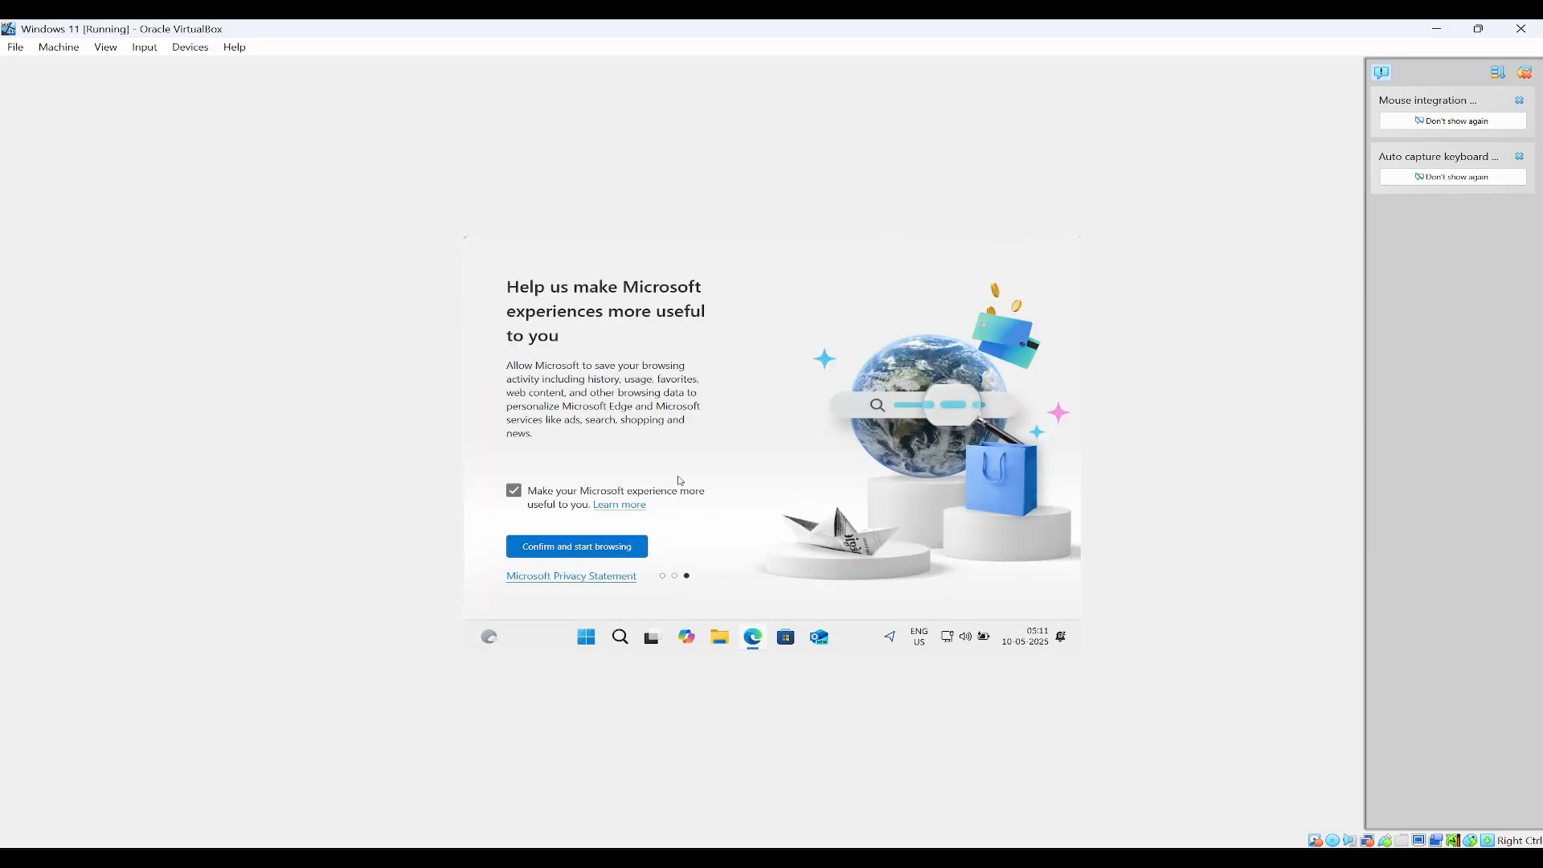
left_click(614, 544)
Step: Look up google in the virtual machine's browser to test the internet connection
left_click(655, 274)
type("google.")
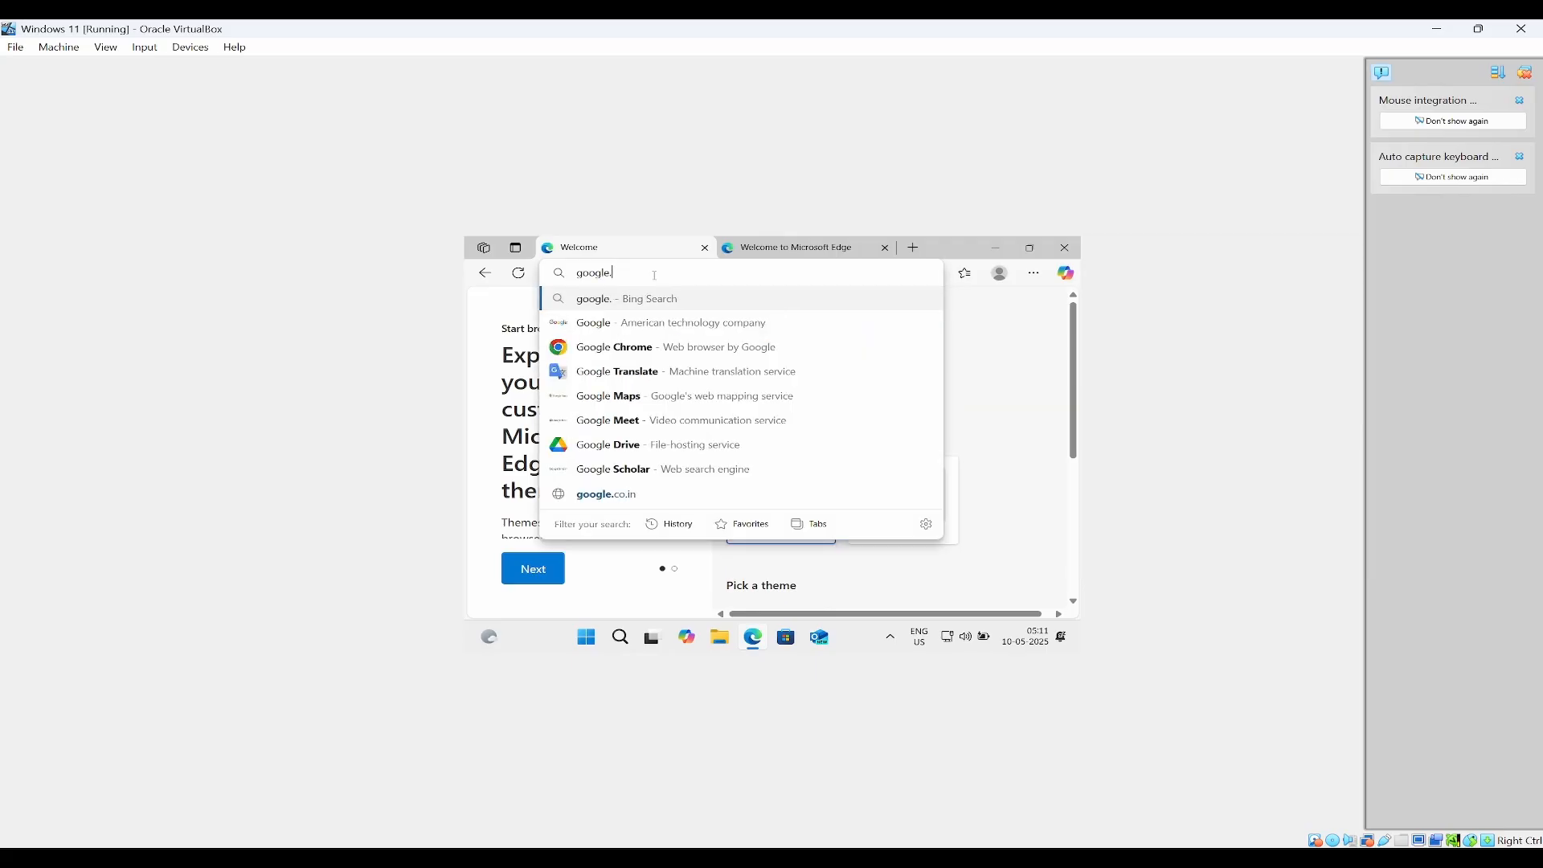
key("Return")
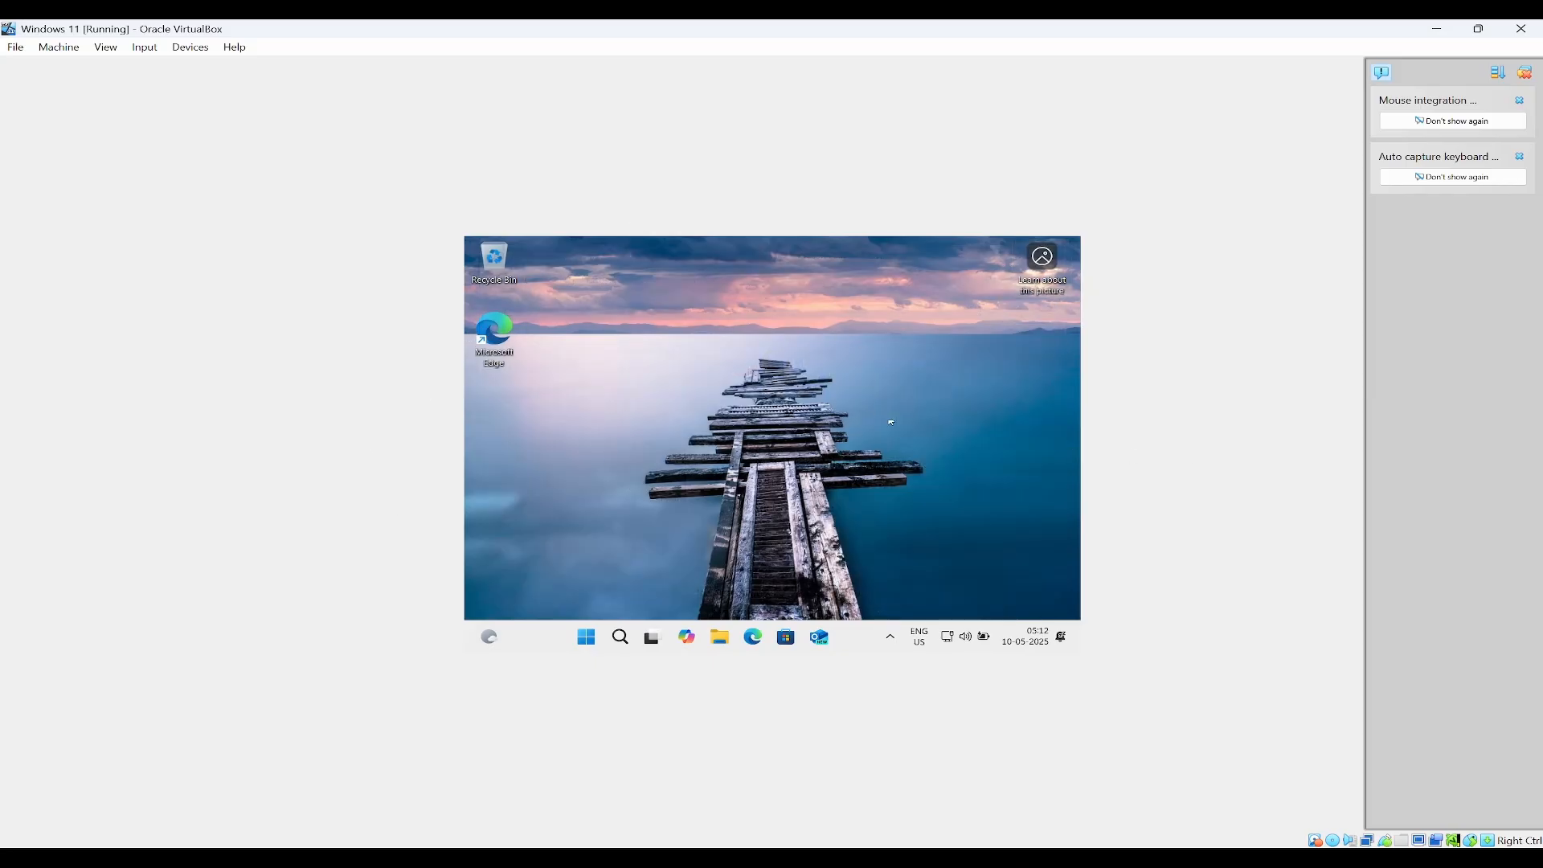
Step: Insert the Guest Additions CD image into the virtual machine and open its CD drive in File Explorer
left_click(195, 50)
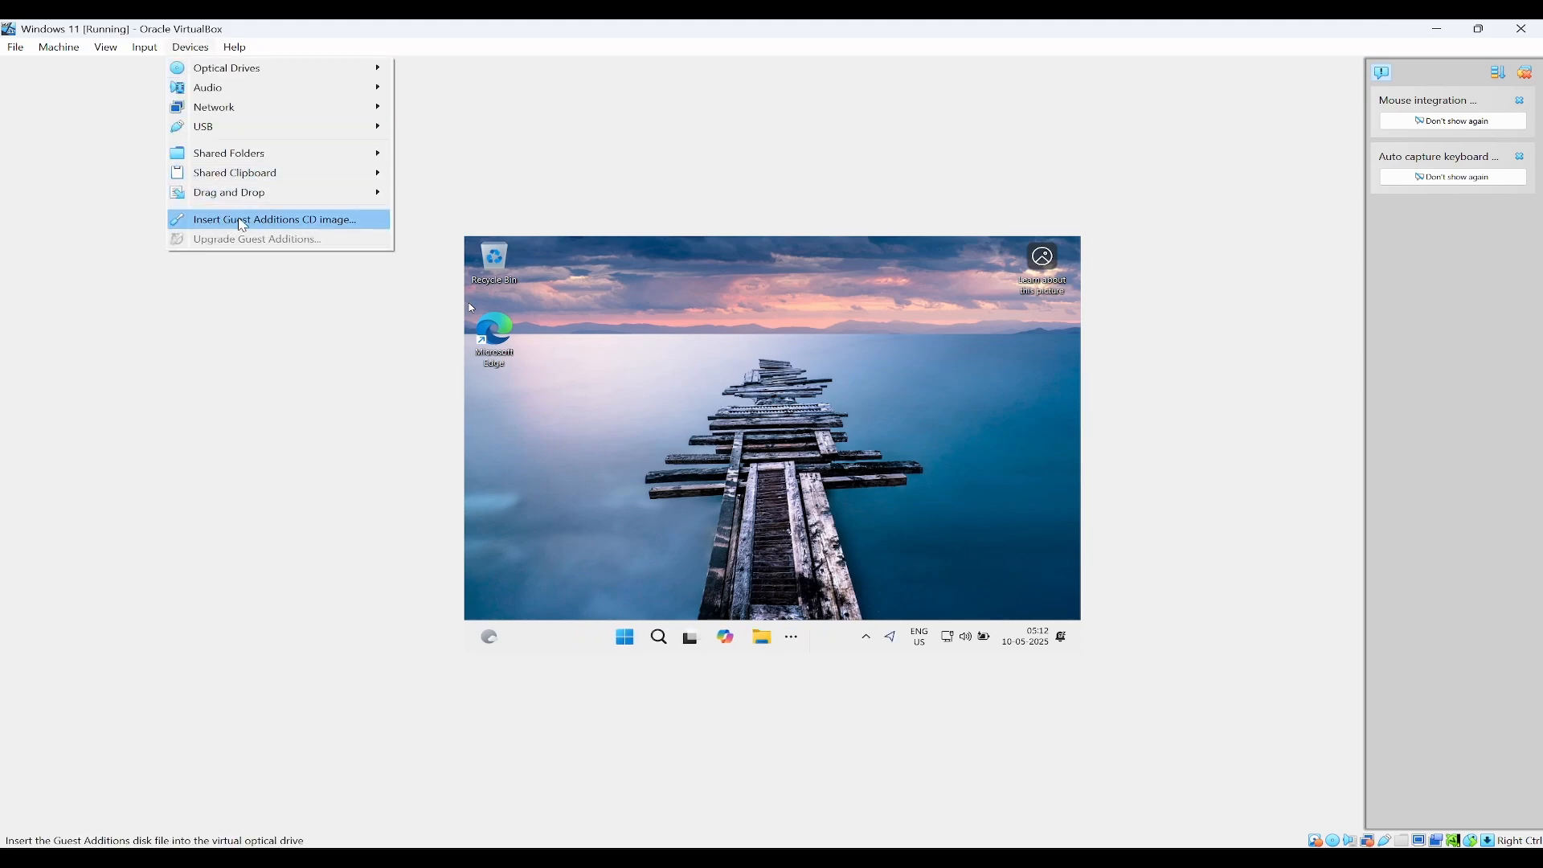
left_click(302, 224)
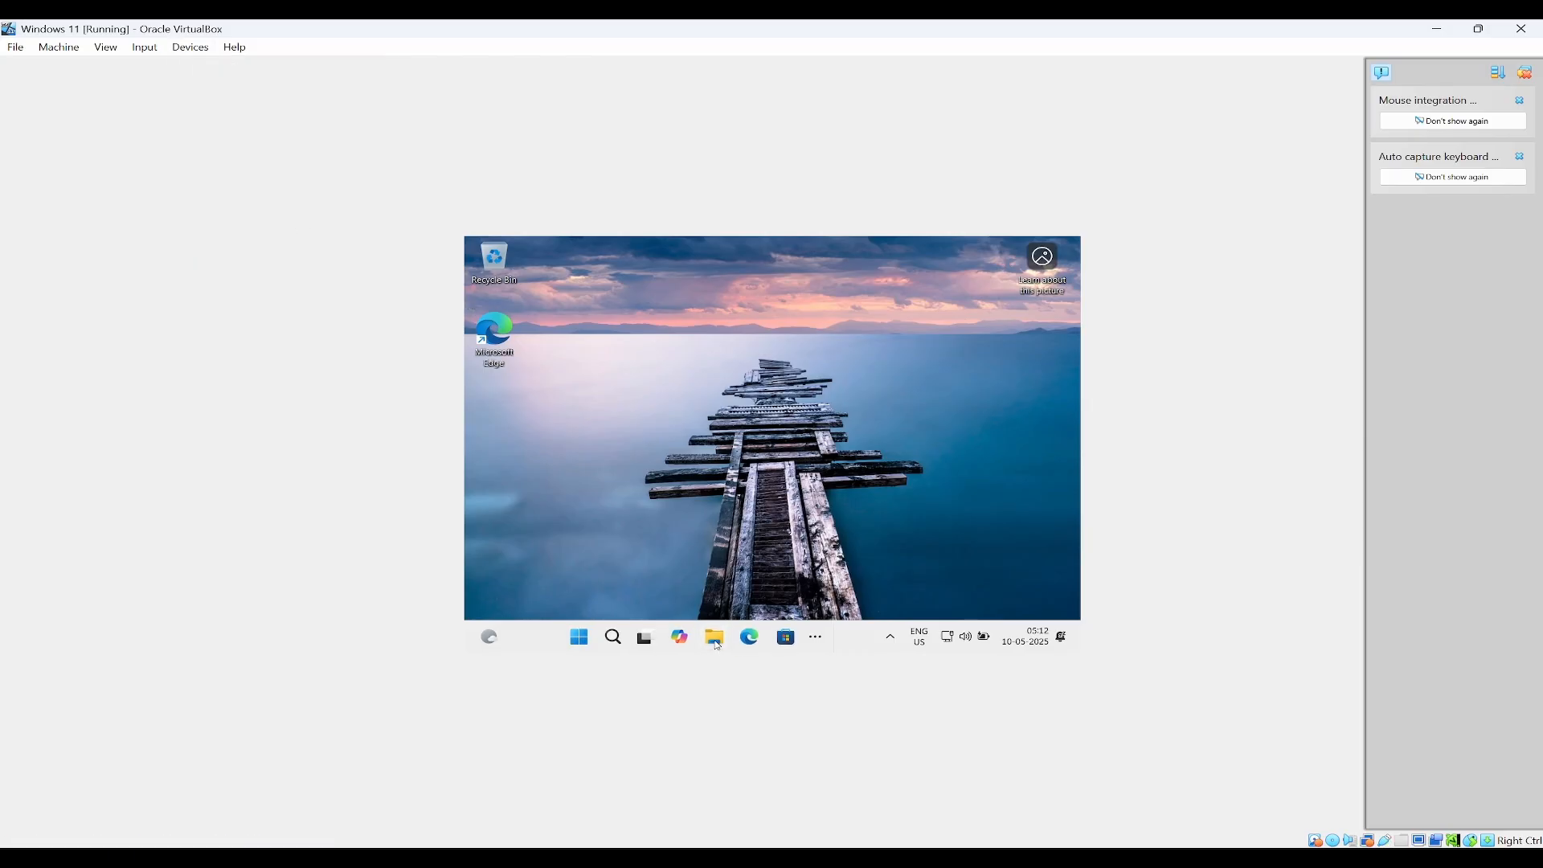
key("super+e")
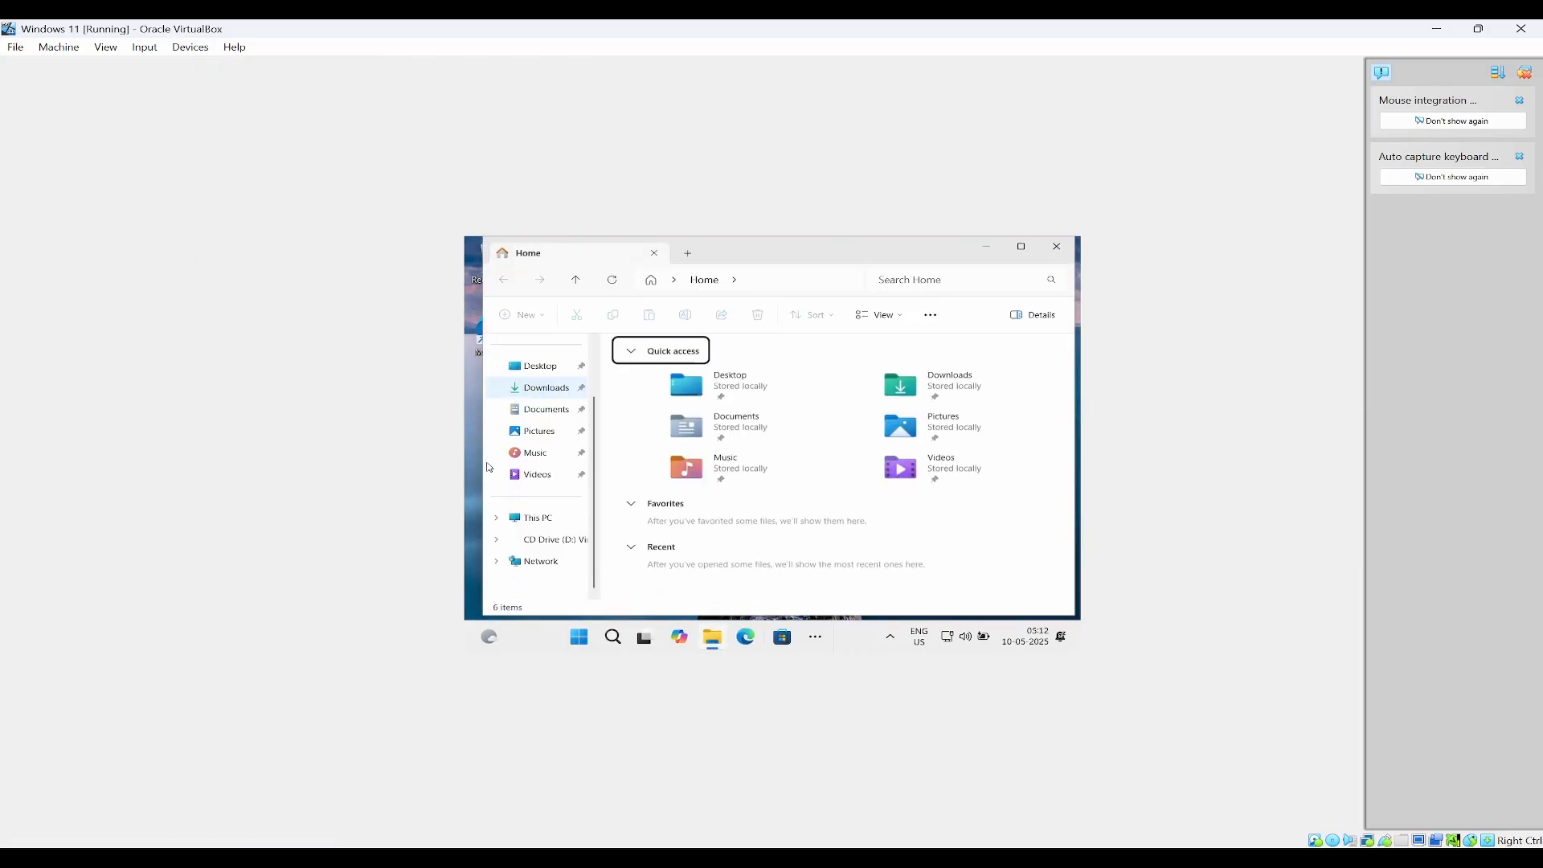
left_click(567, 546)
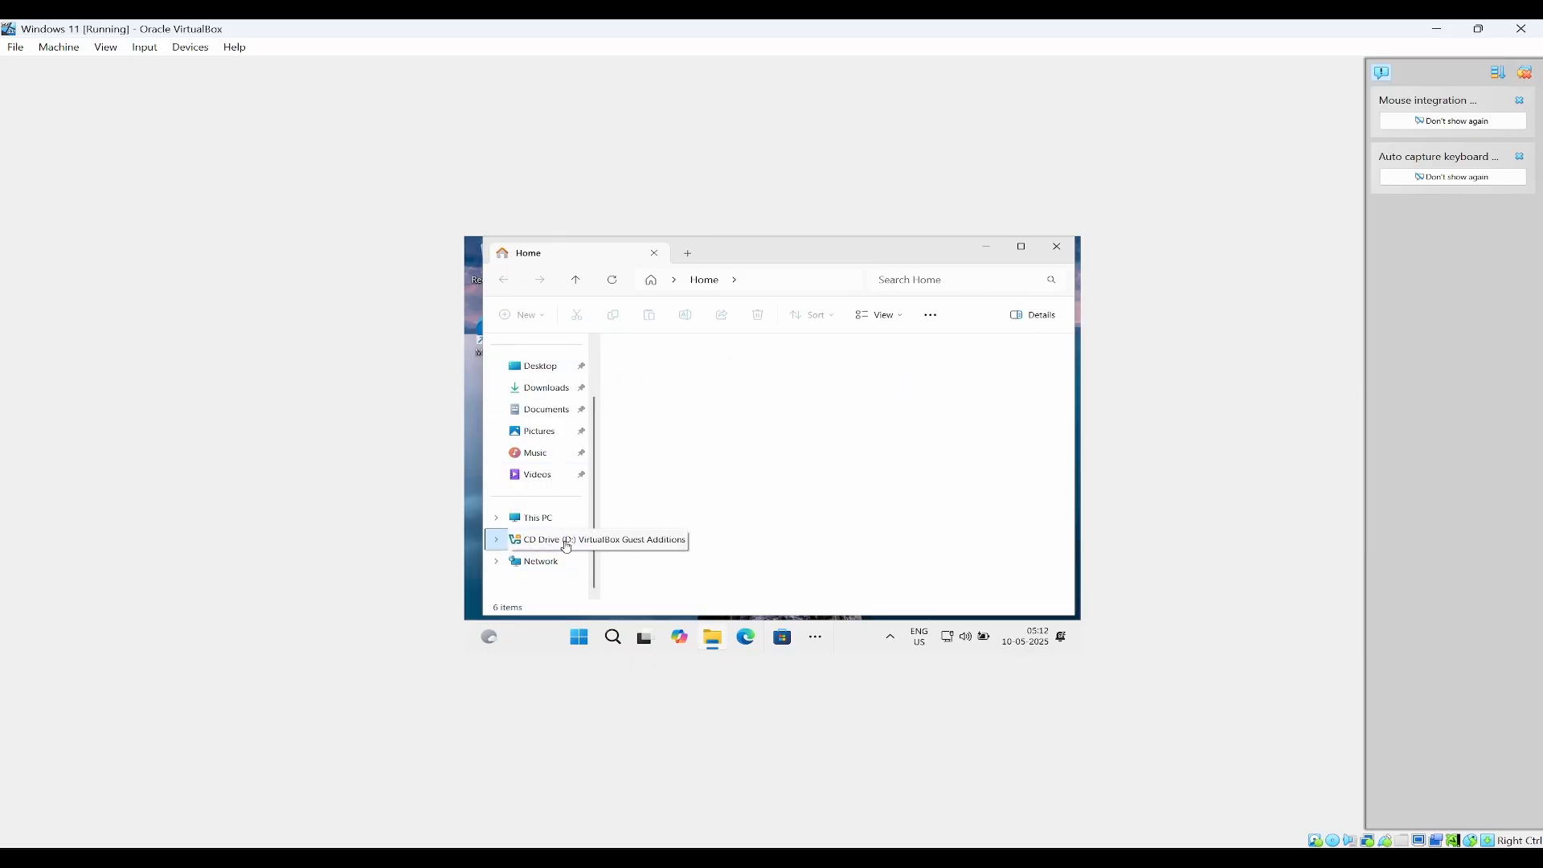
scroll(787, 457, "down", 1)
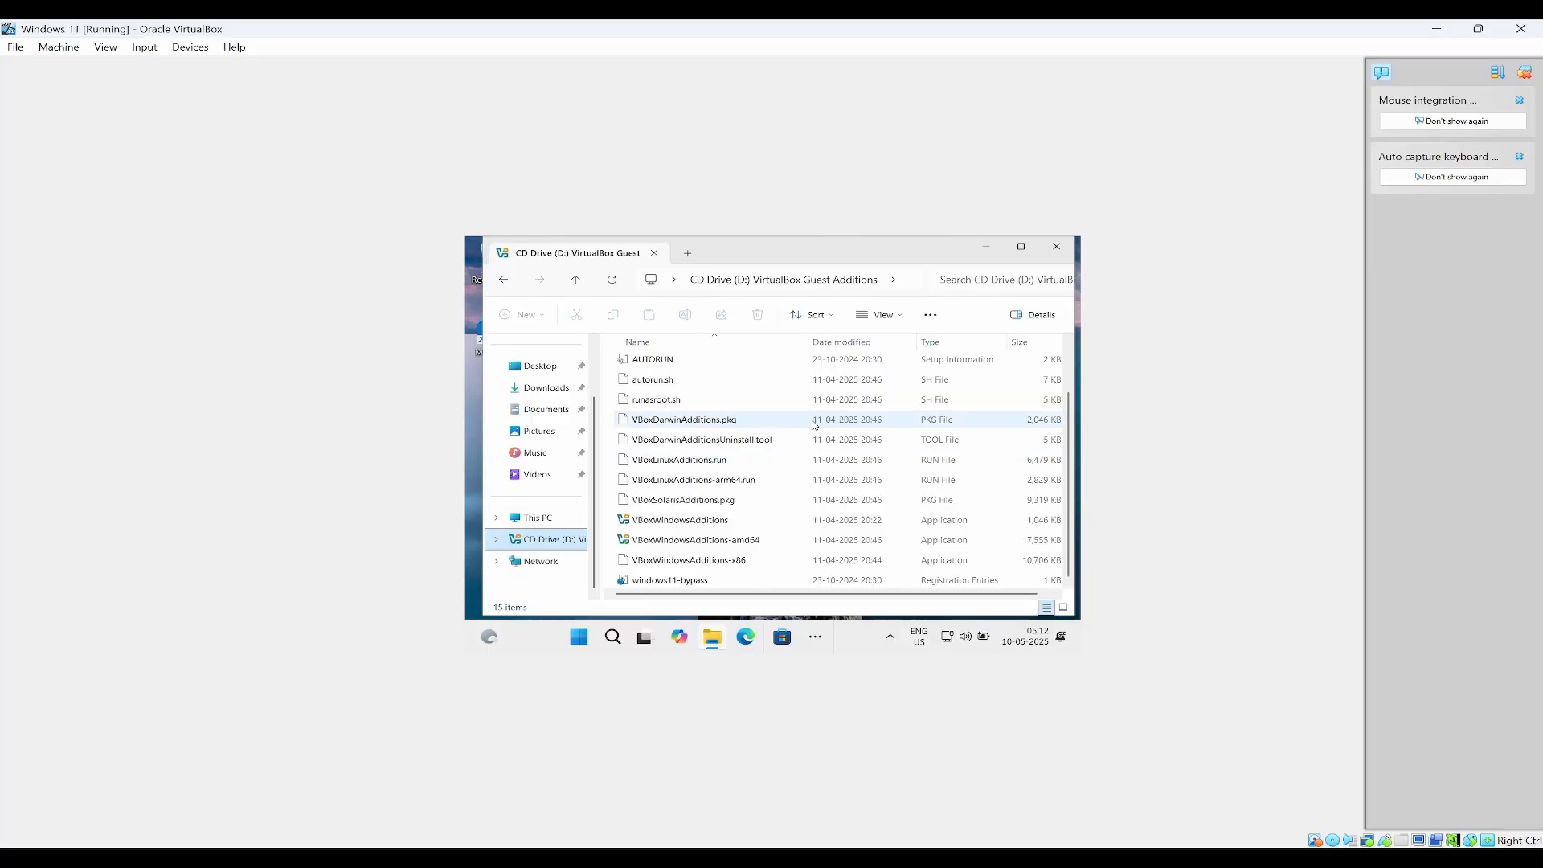
Step: Launch the VBoxWindowsAdditions installer from the Guest Additions CD drive
left_click(688, 527)
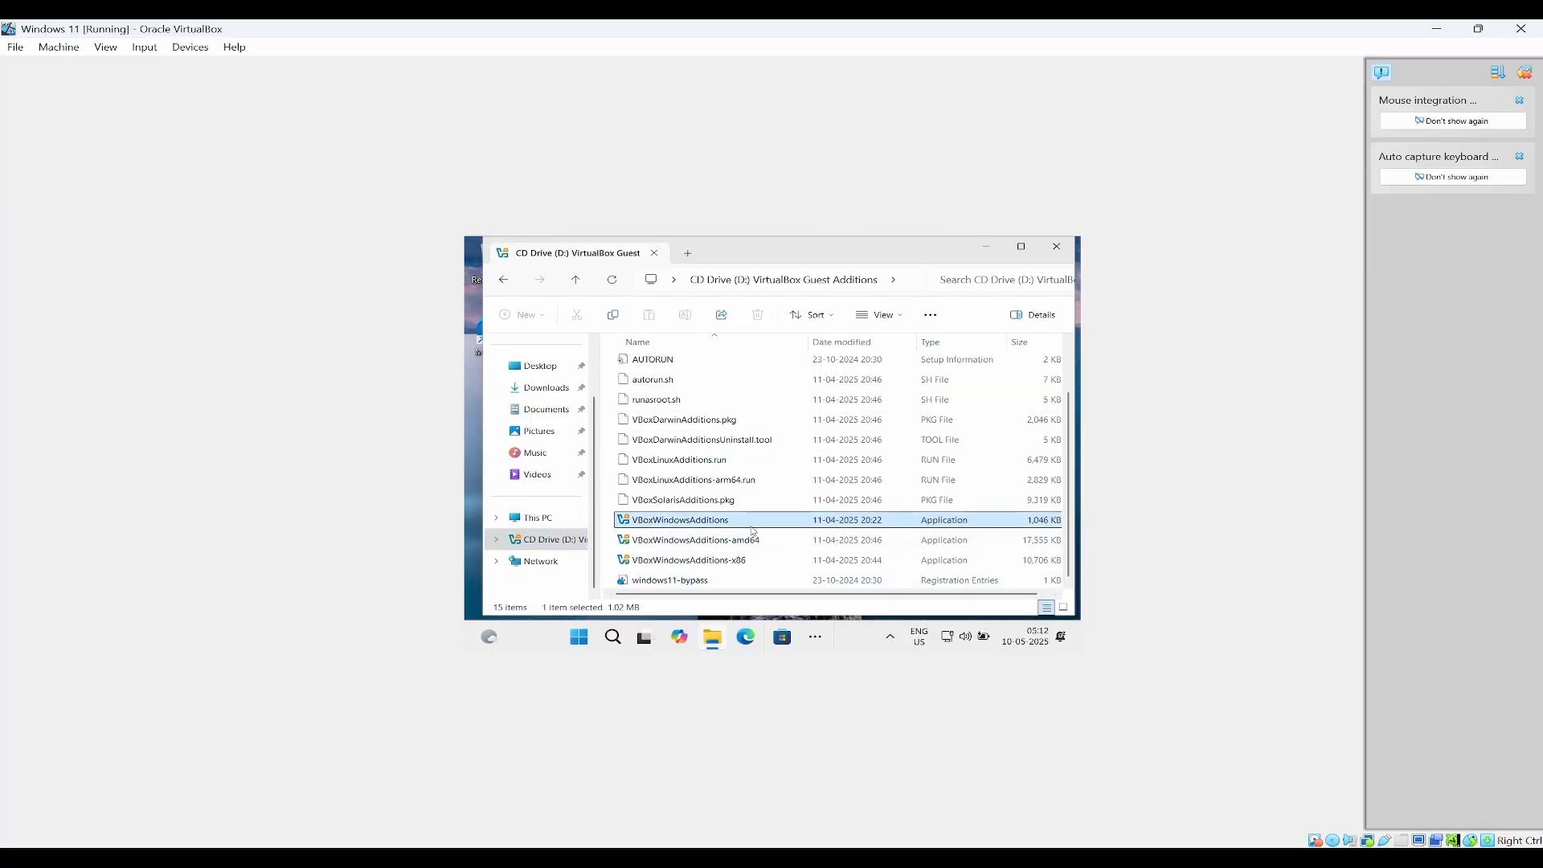
left_click(707, 540)
left_click(745, 560)
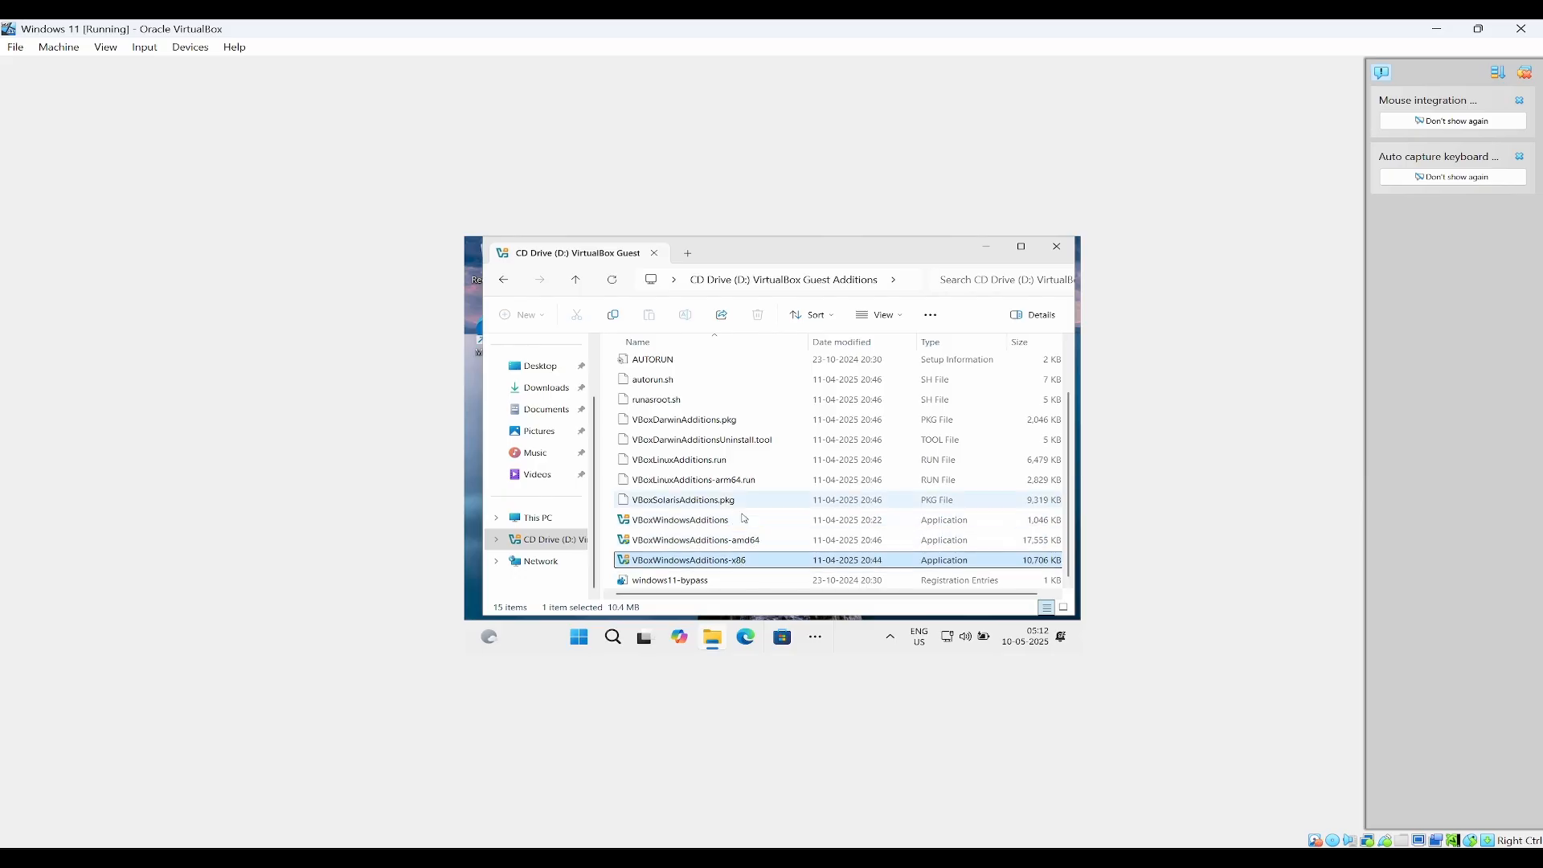
left_click(718, 527)
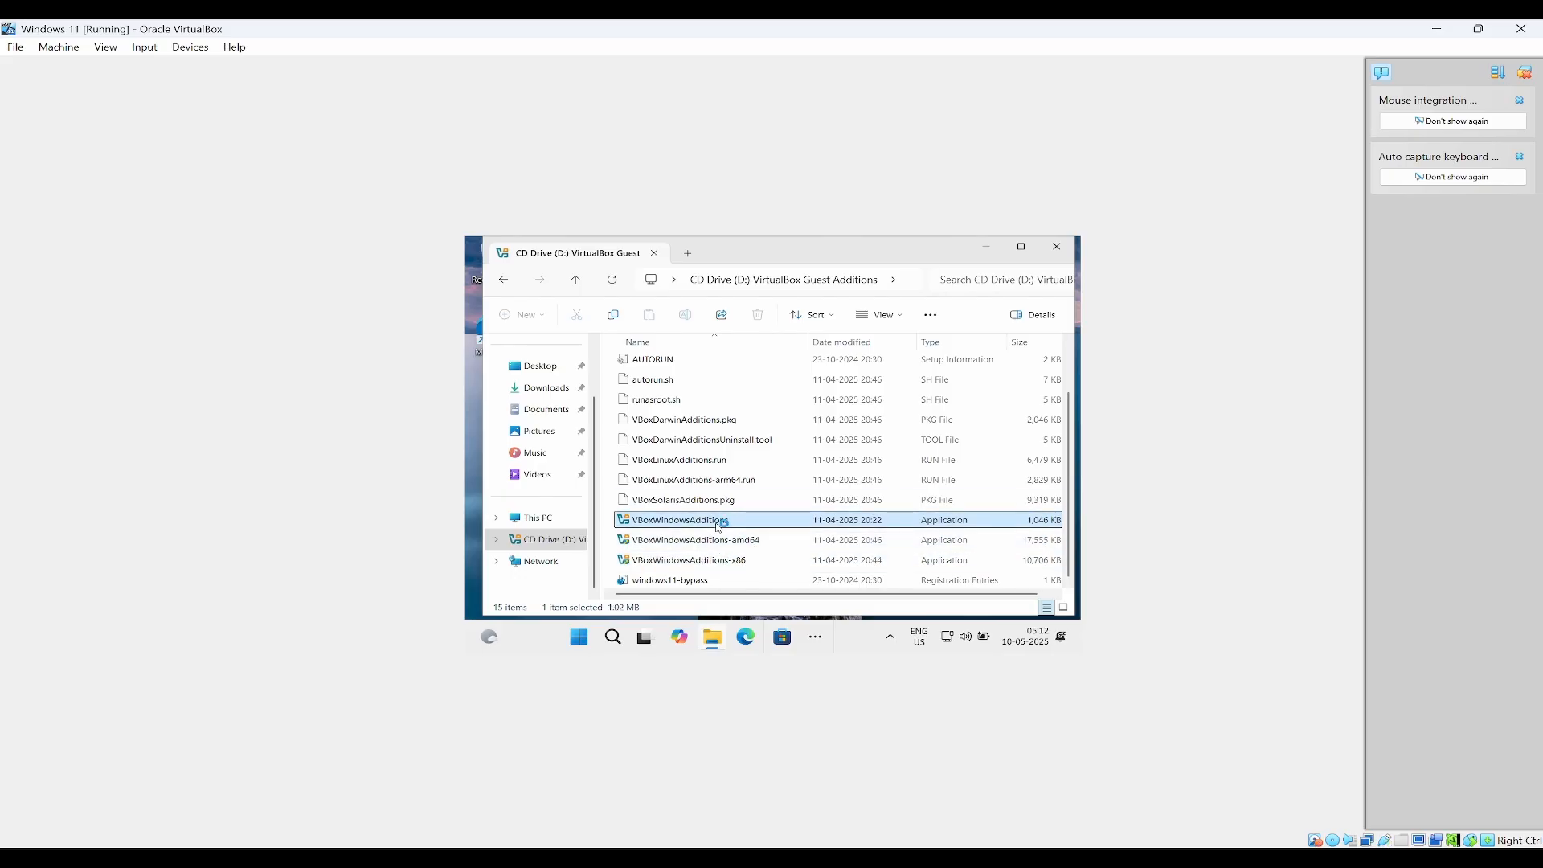
left_click(724, 553)
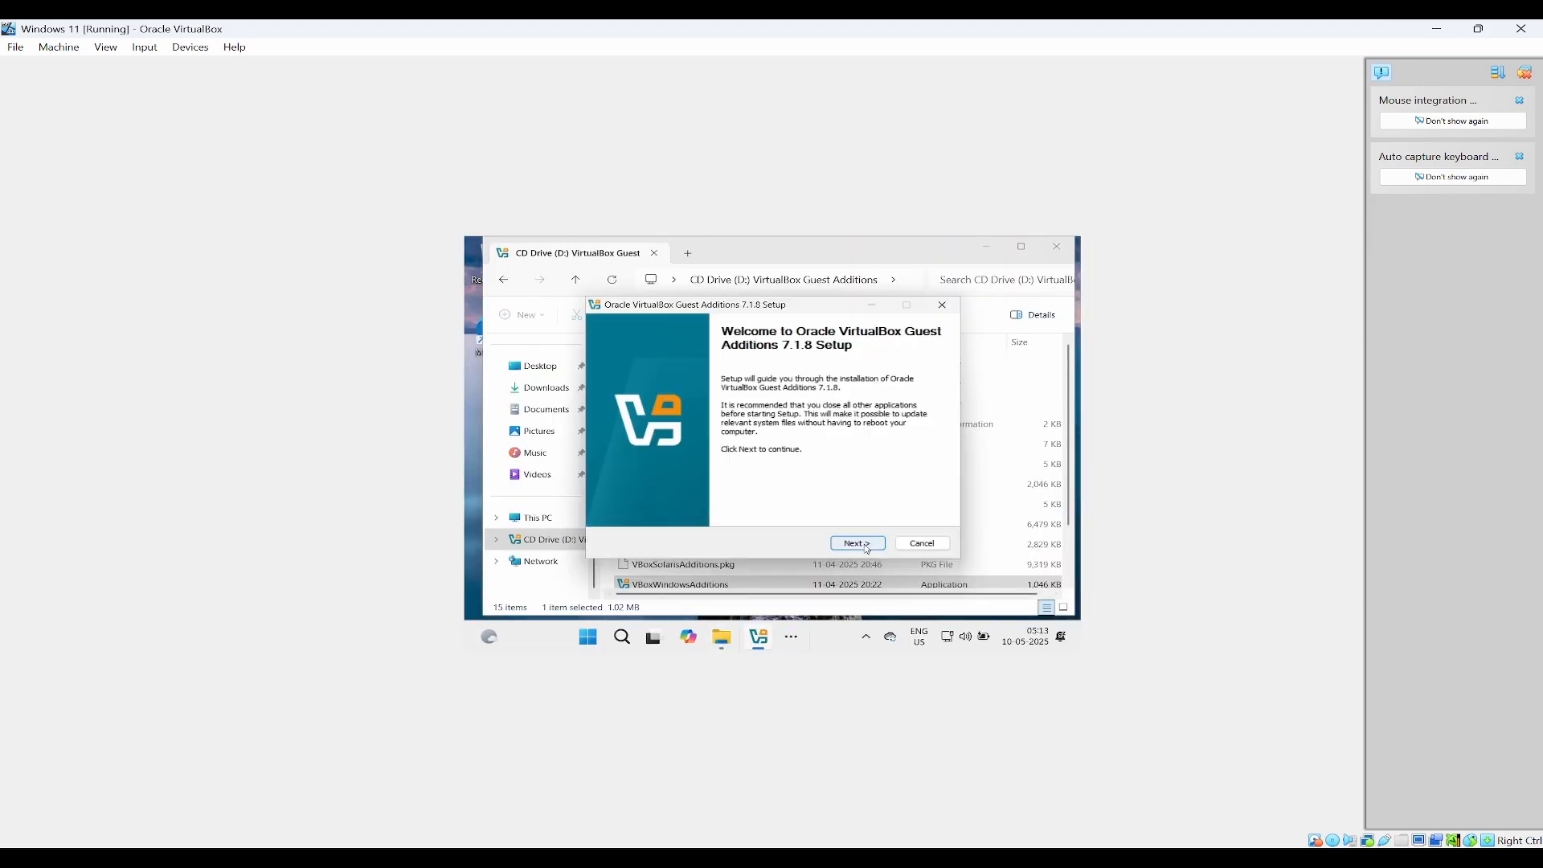
Step: Install Oracle VirtualBox Guest Additions 7.1.8 in the default destination folder and finish the setup
left_click(859, 544)
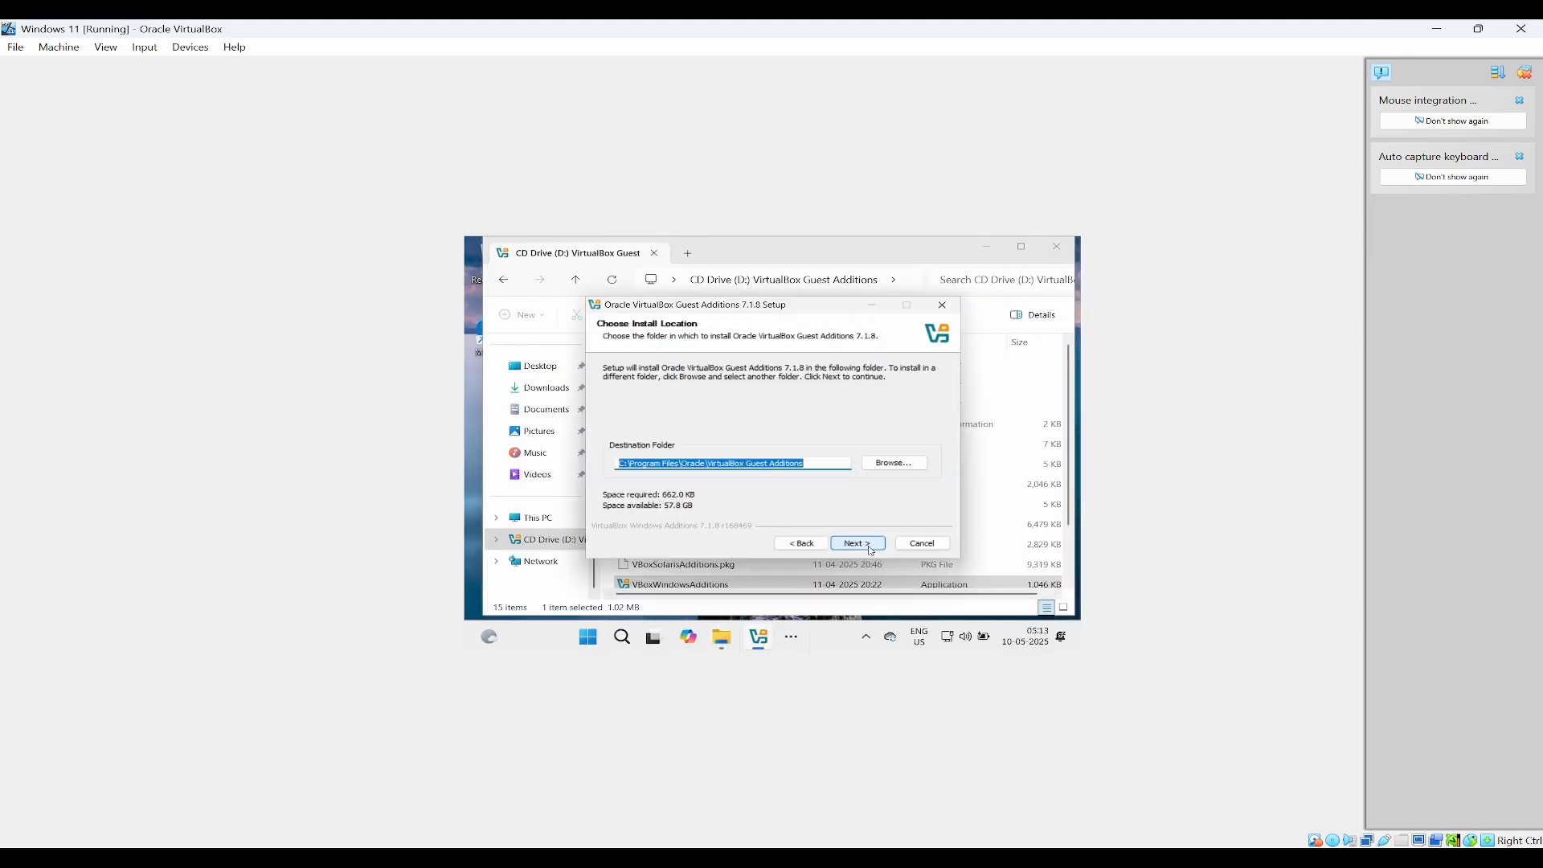
left_click(859, 543)
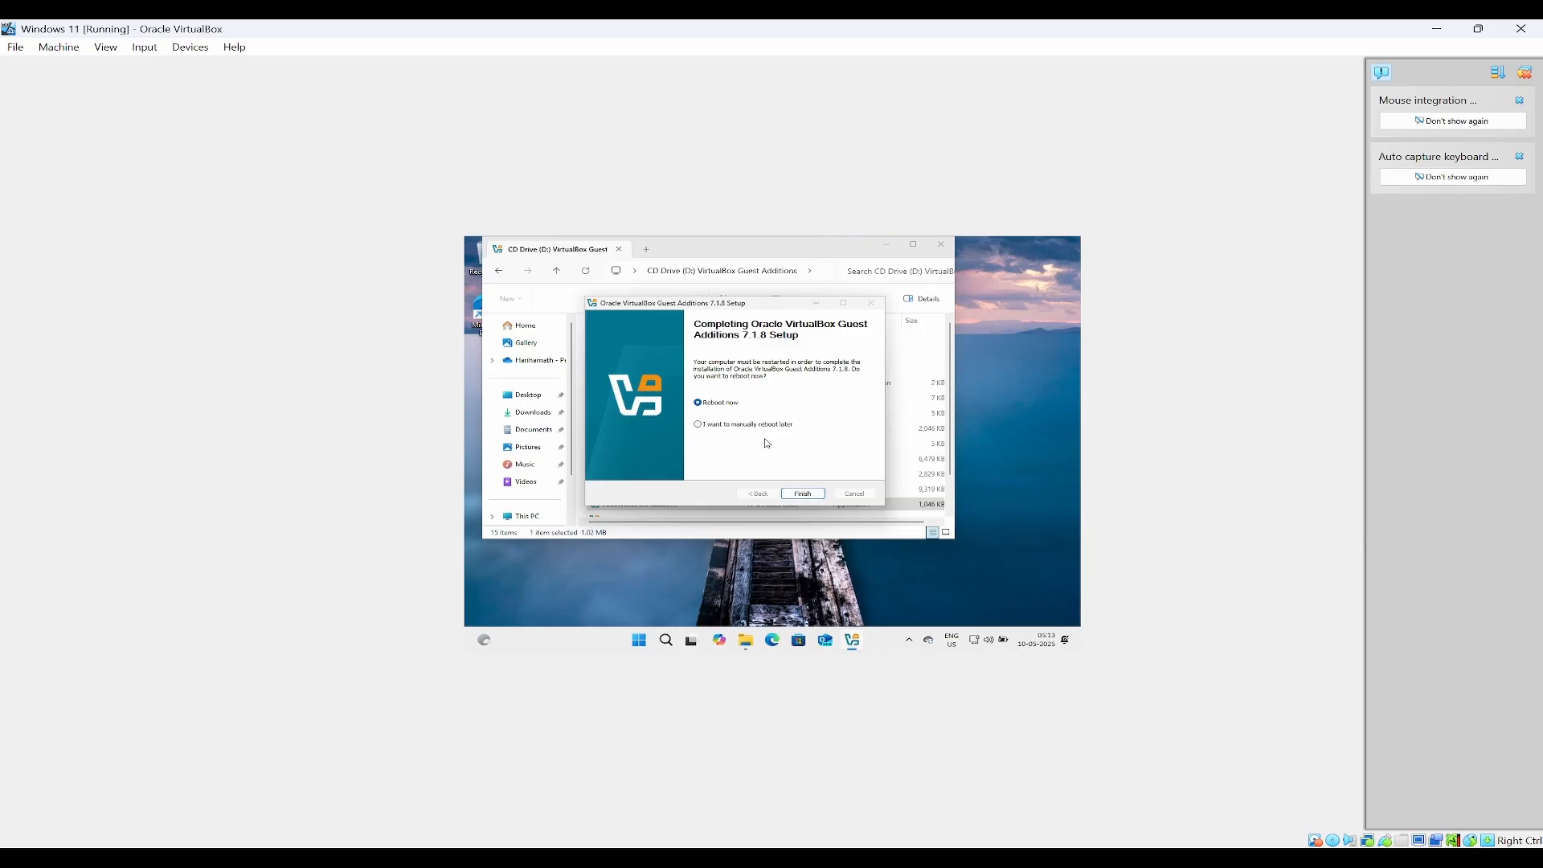
left_click(803, 494)
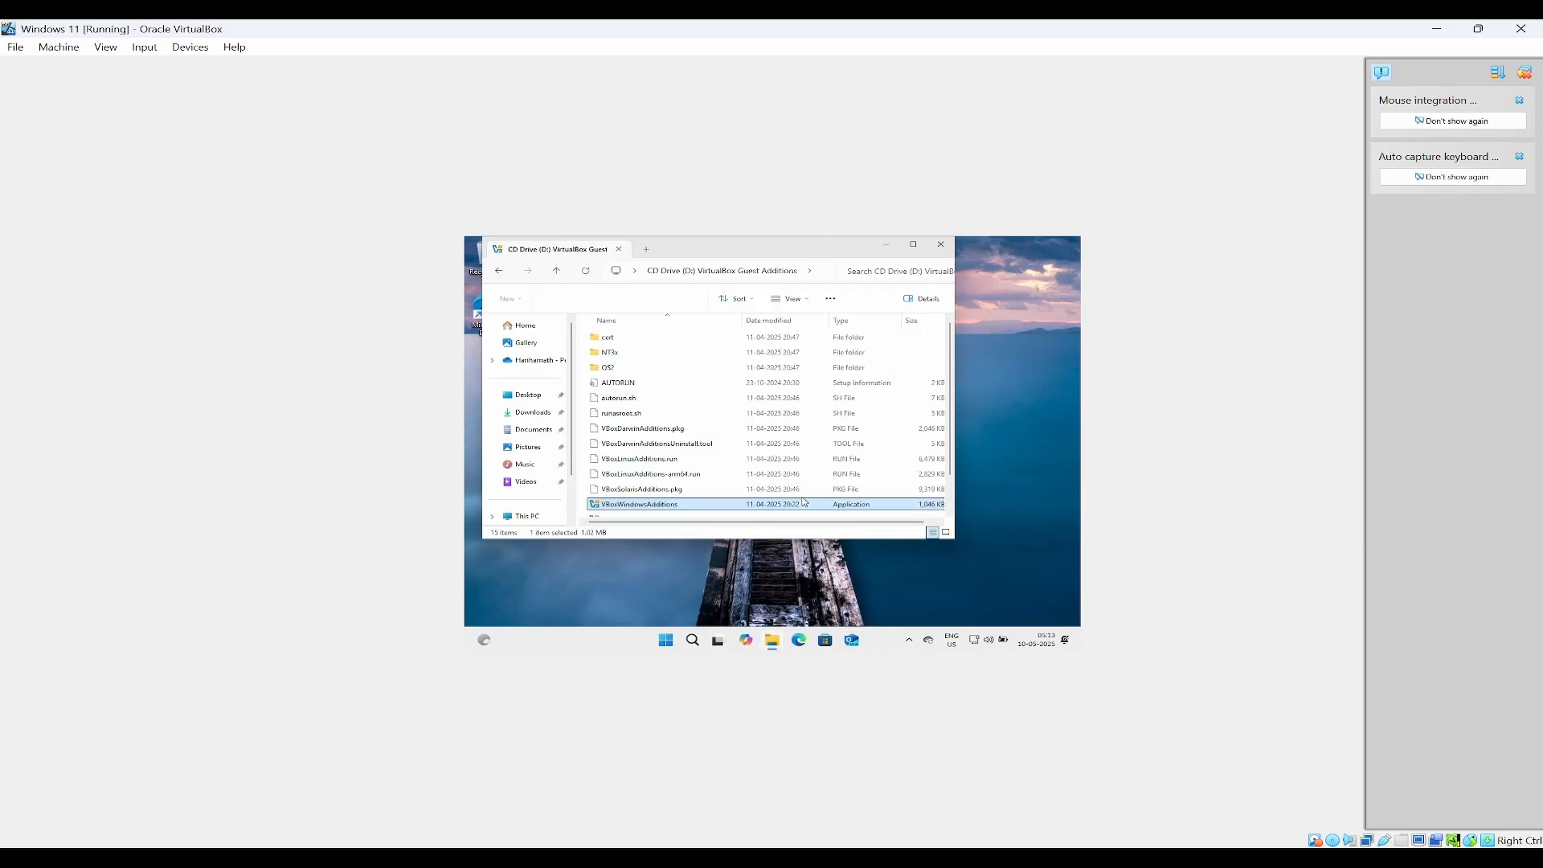
Step: Set the virtual machine's shared clipboard to Bidirectional
left_click(193, 47)
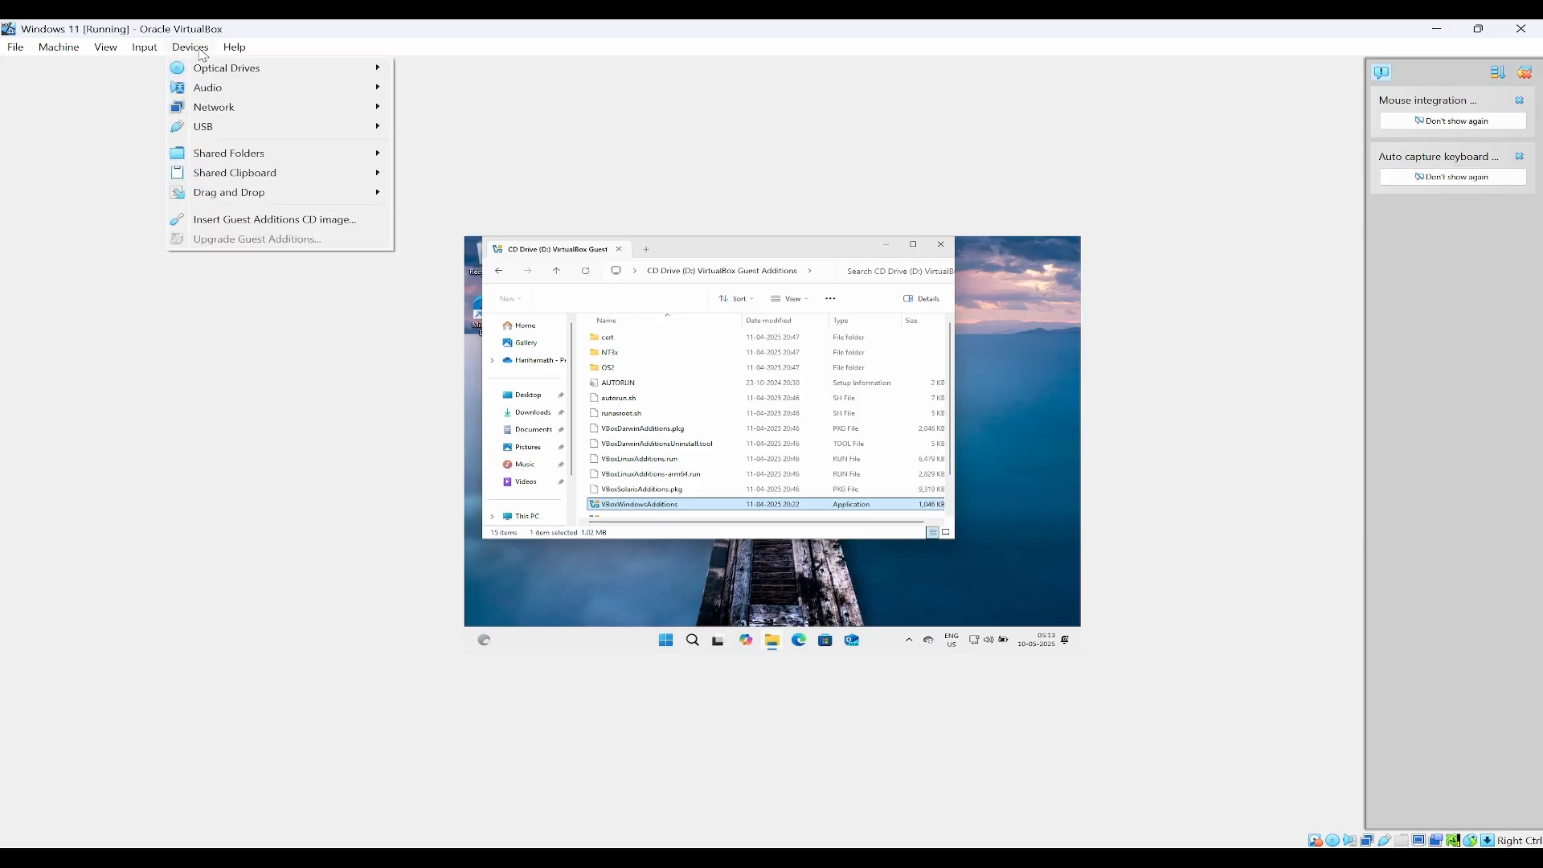
mouse_move(259, 181)
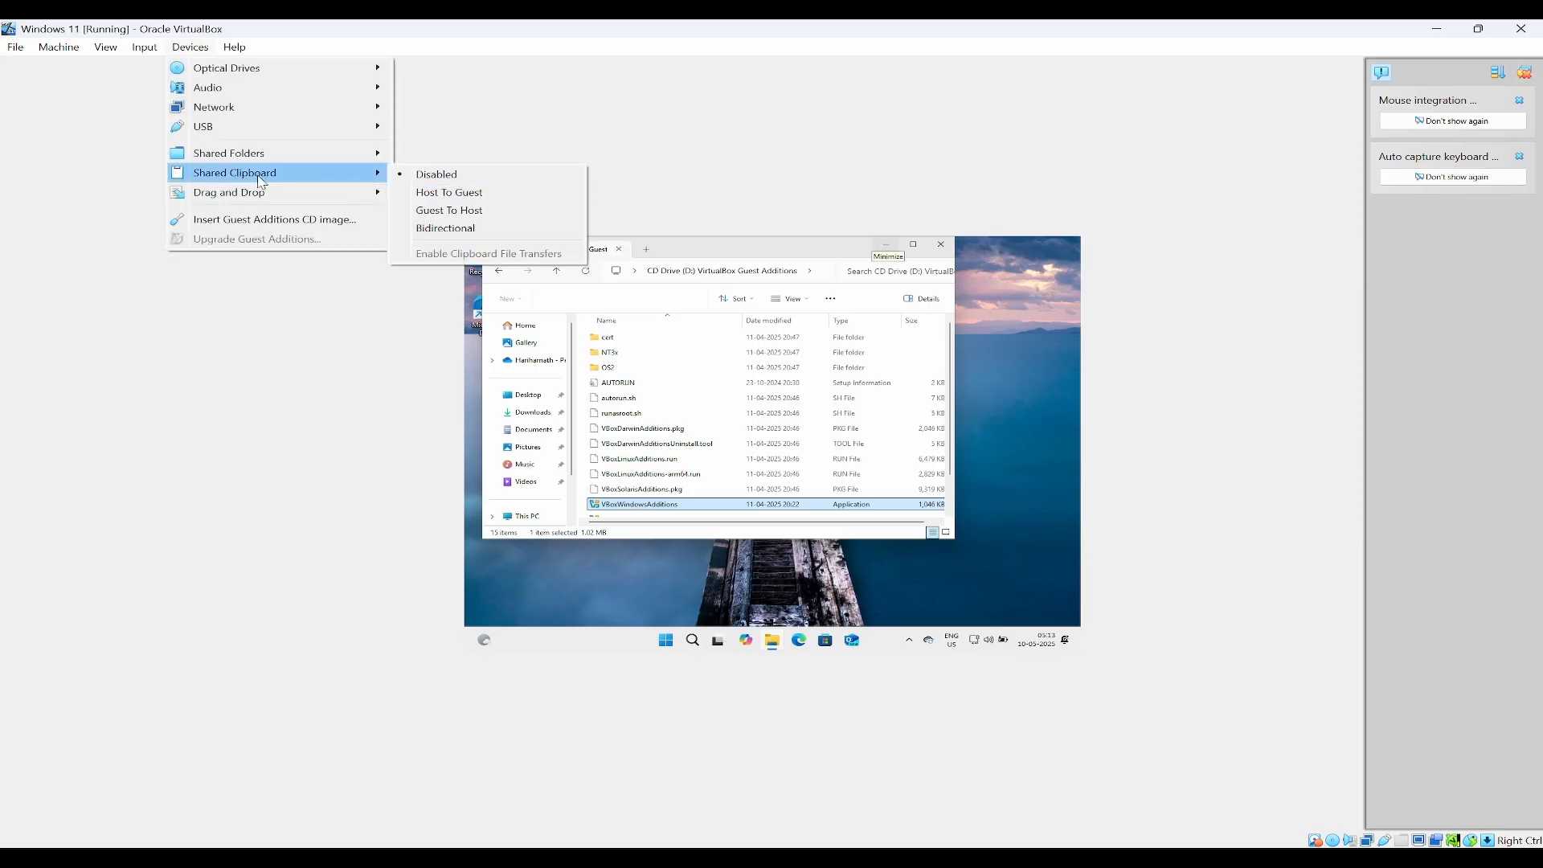
left_click(500, 230)
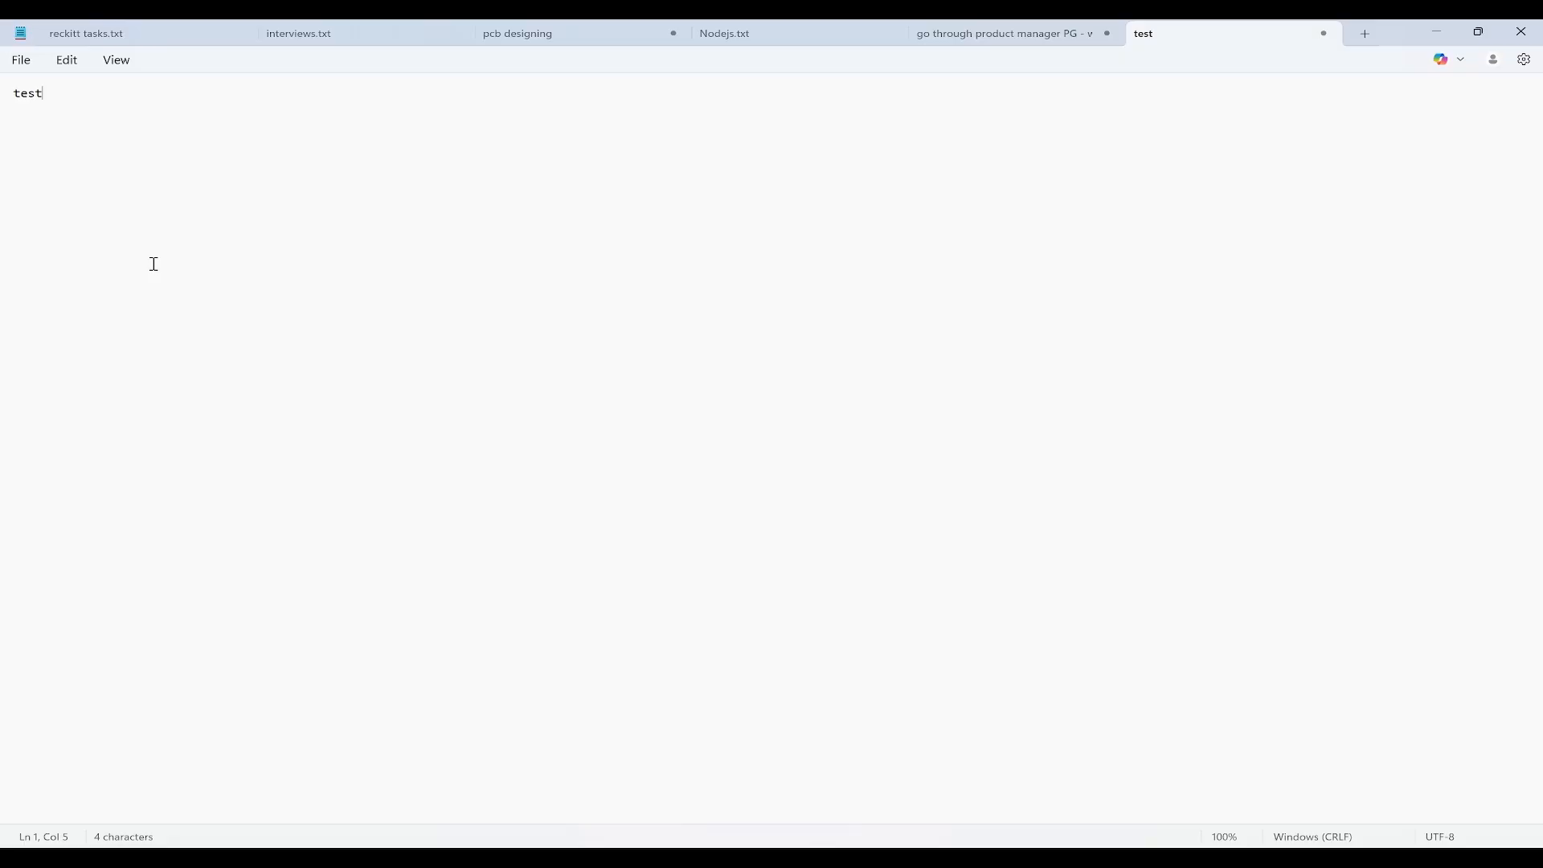
Step: Try to copy the text "test" from the host's Notepad into an empty Notepad document in the virtual machine
key("ctrl+a")
key("alt+Tab")
right_click(646, 440)
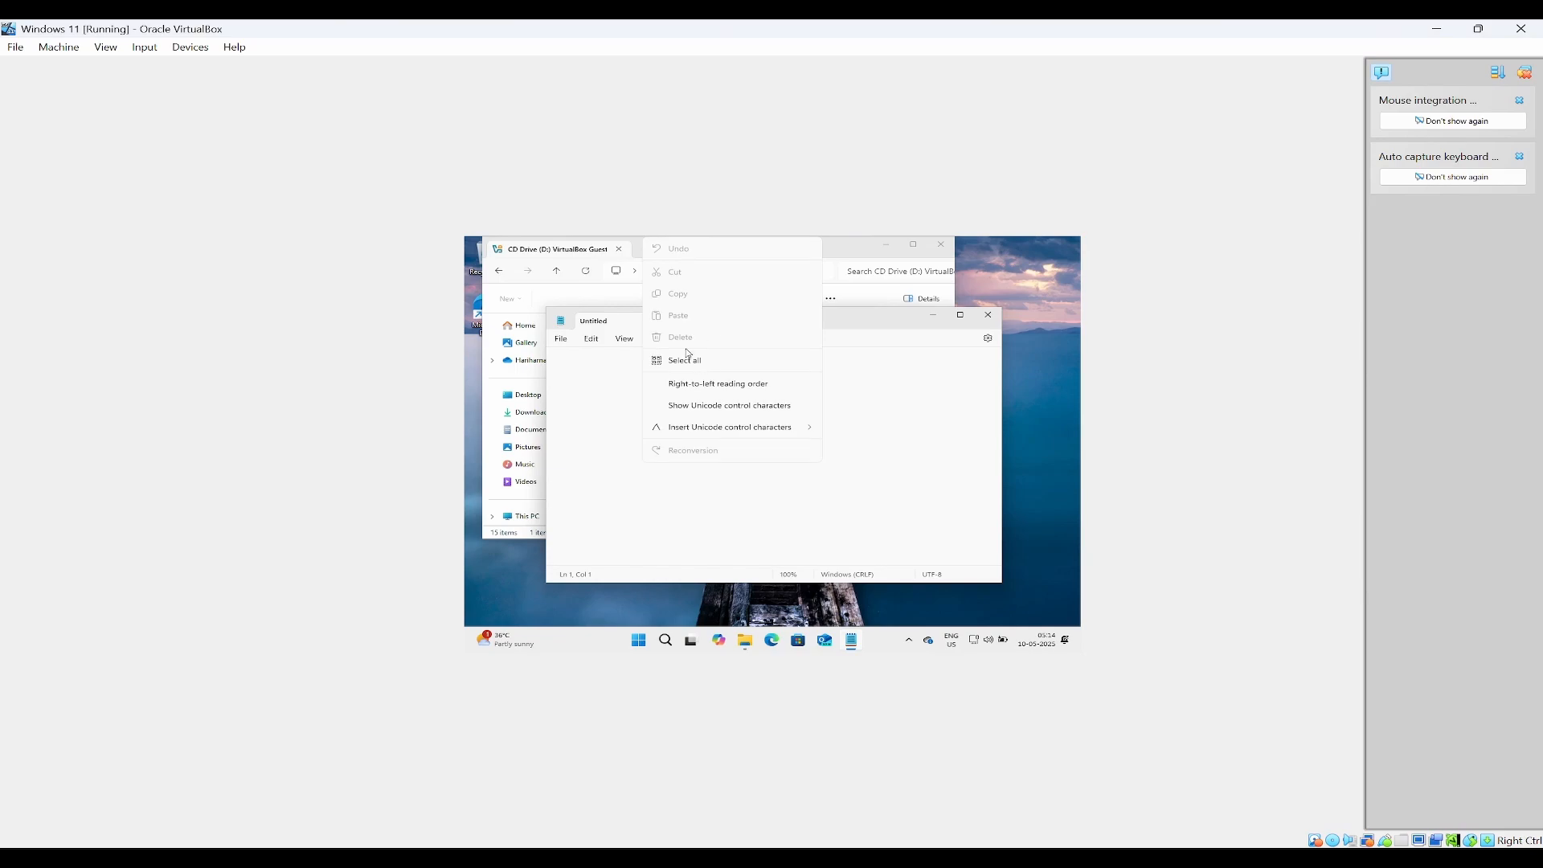
left_click(599, 428)
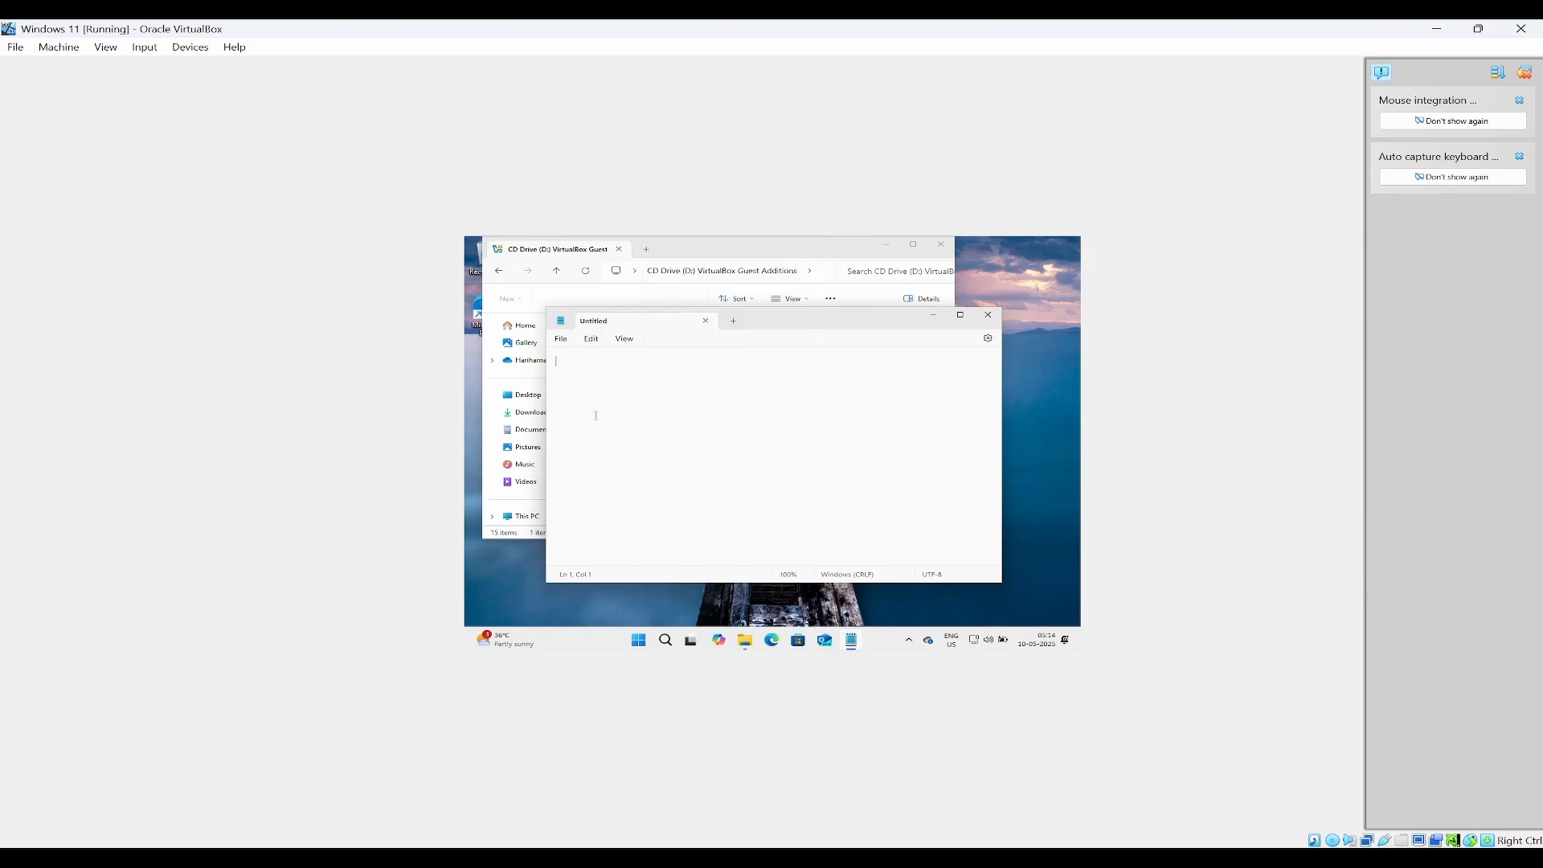
Step: Reapply the Bidirectional mode to the virtual machine's shared clipboard
left_click(191, 50)
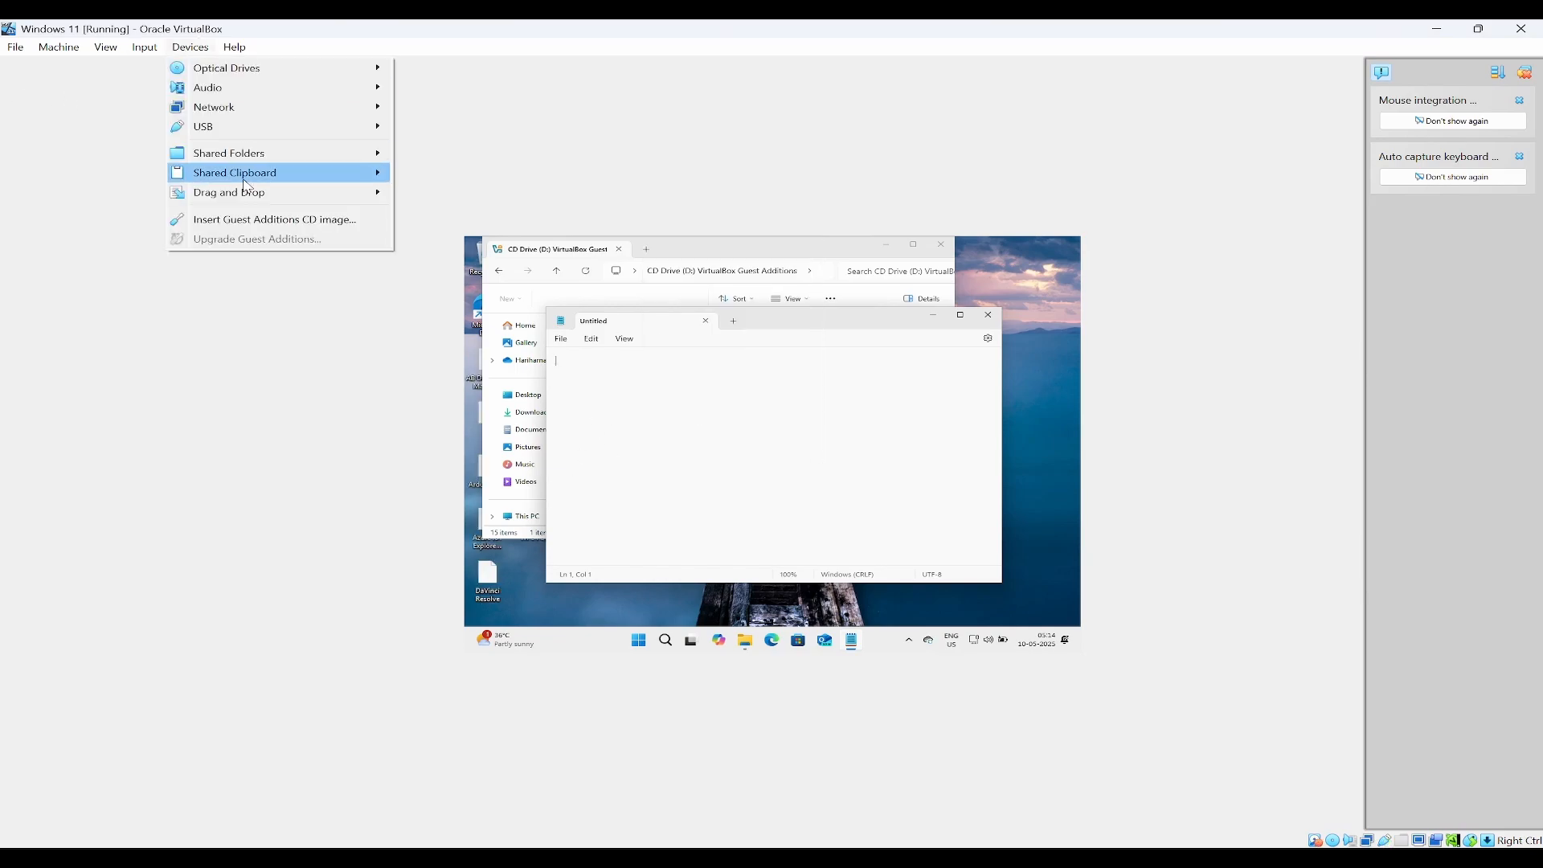
mouse_move(250, 172)
left_click(471, 228)
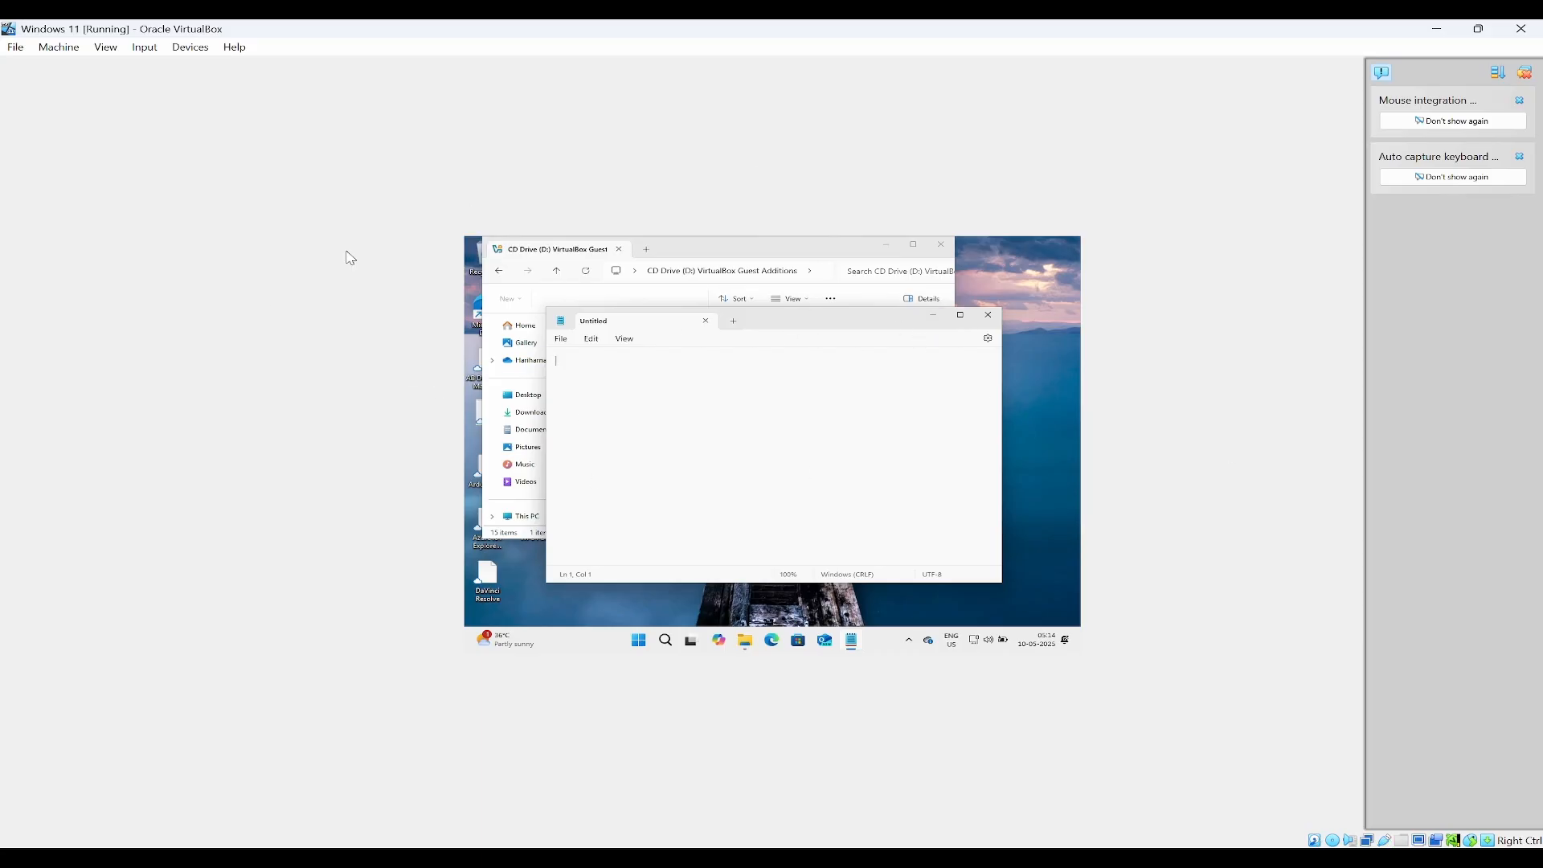
Step: Open the virtual machine's shared folders settings in a maximized settings window
left_click(193, 51)
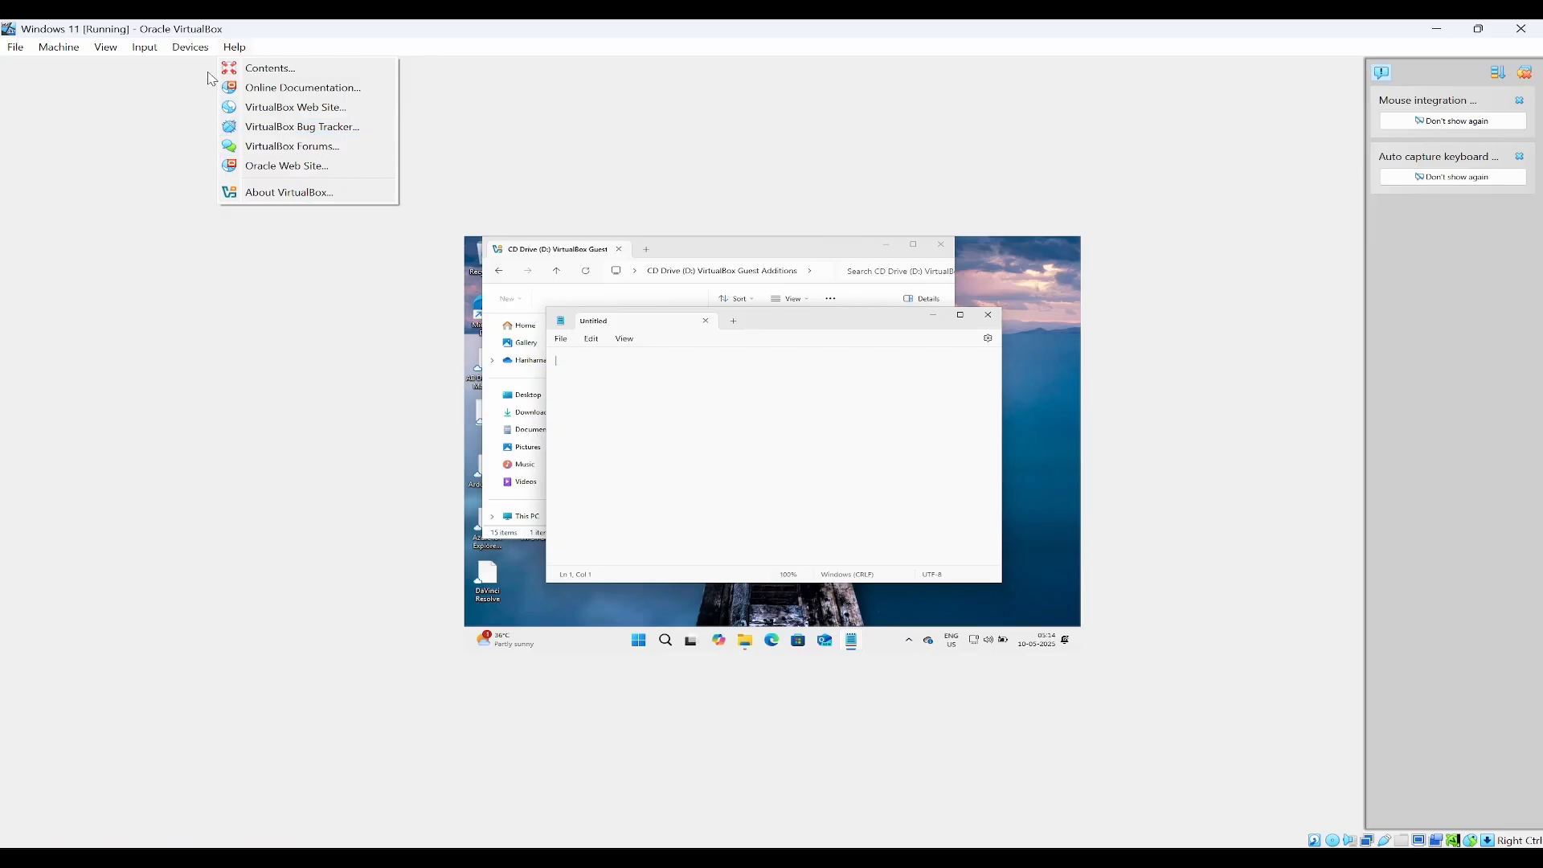
mouse_move(241, 153)
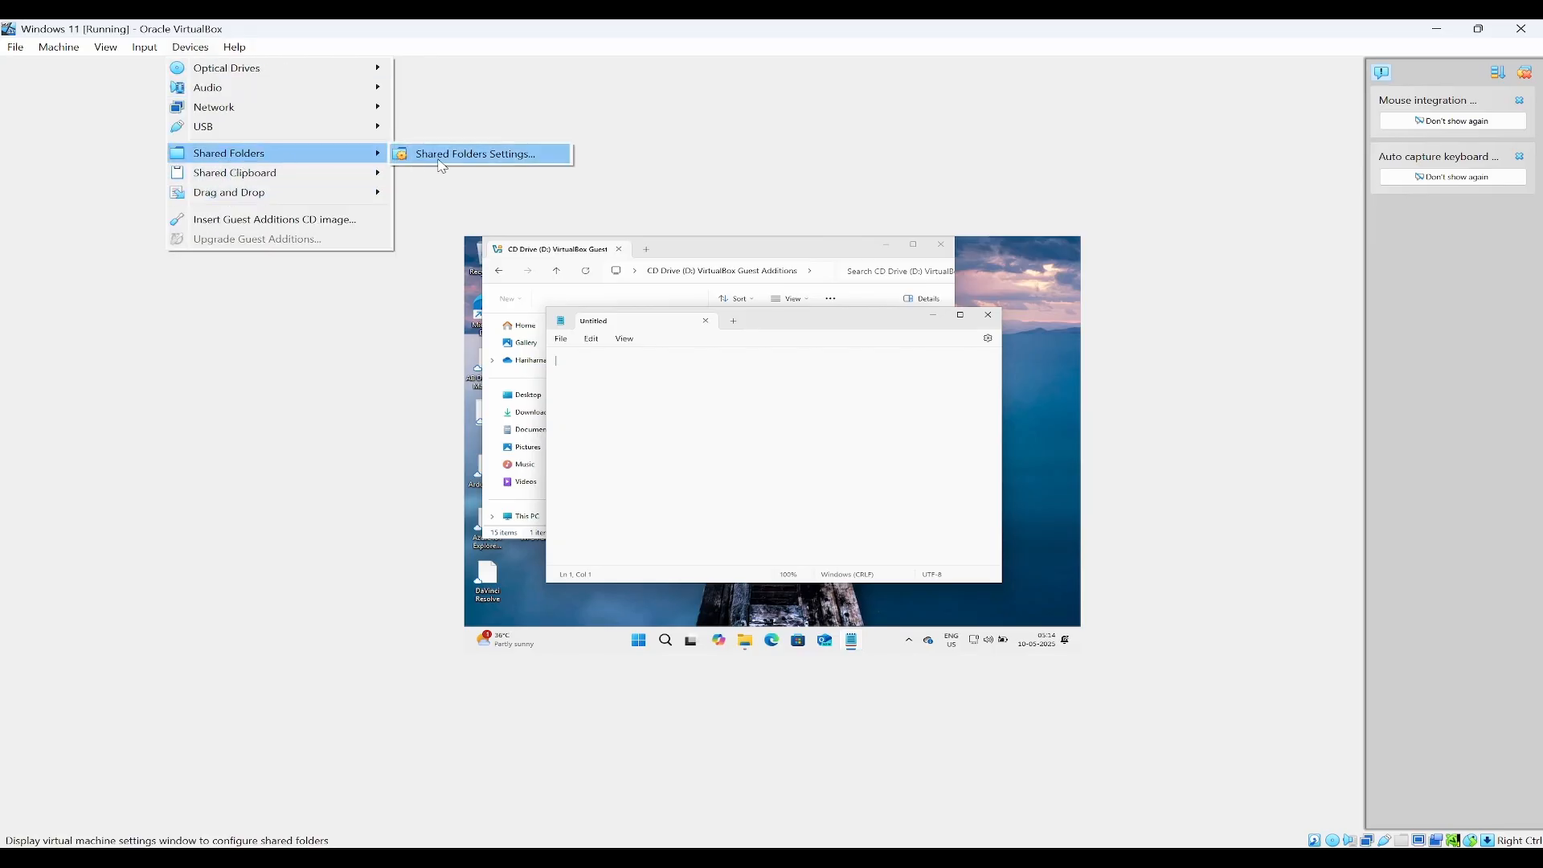
left_click(496, 163)
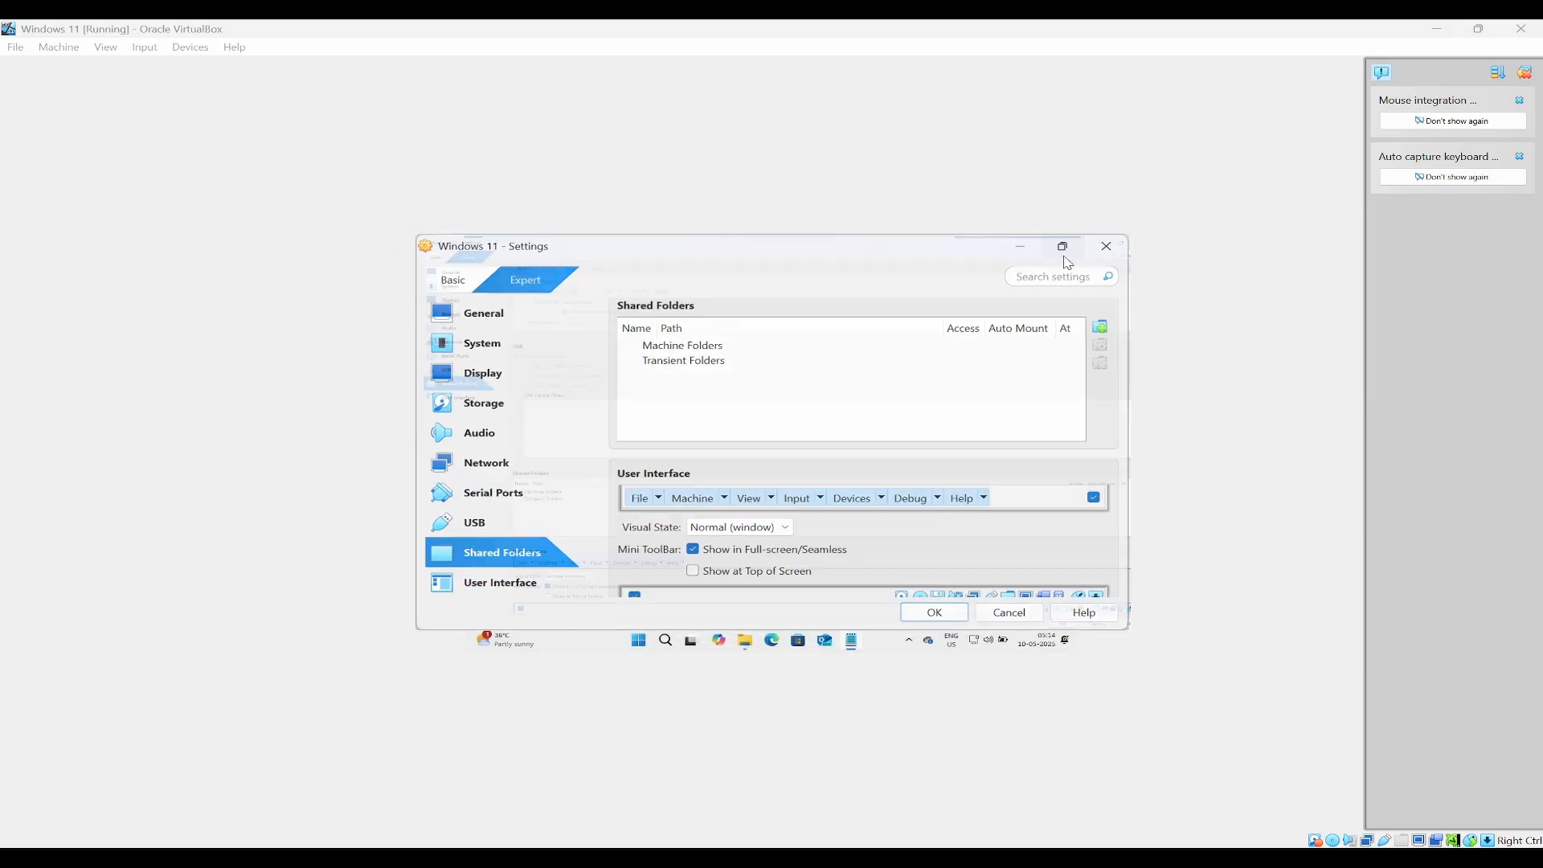
left_click(1057, 250)
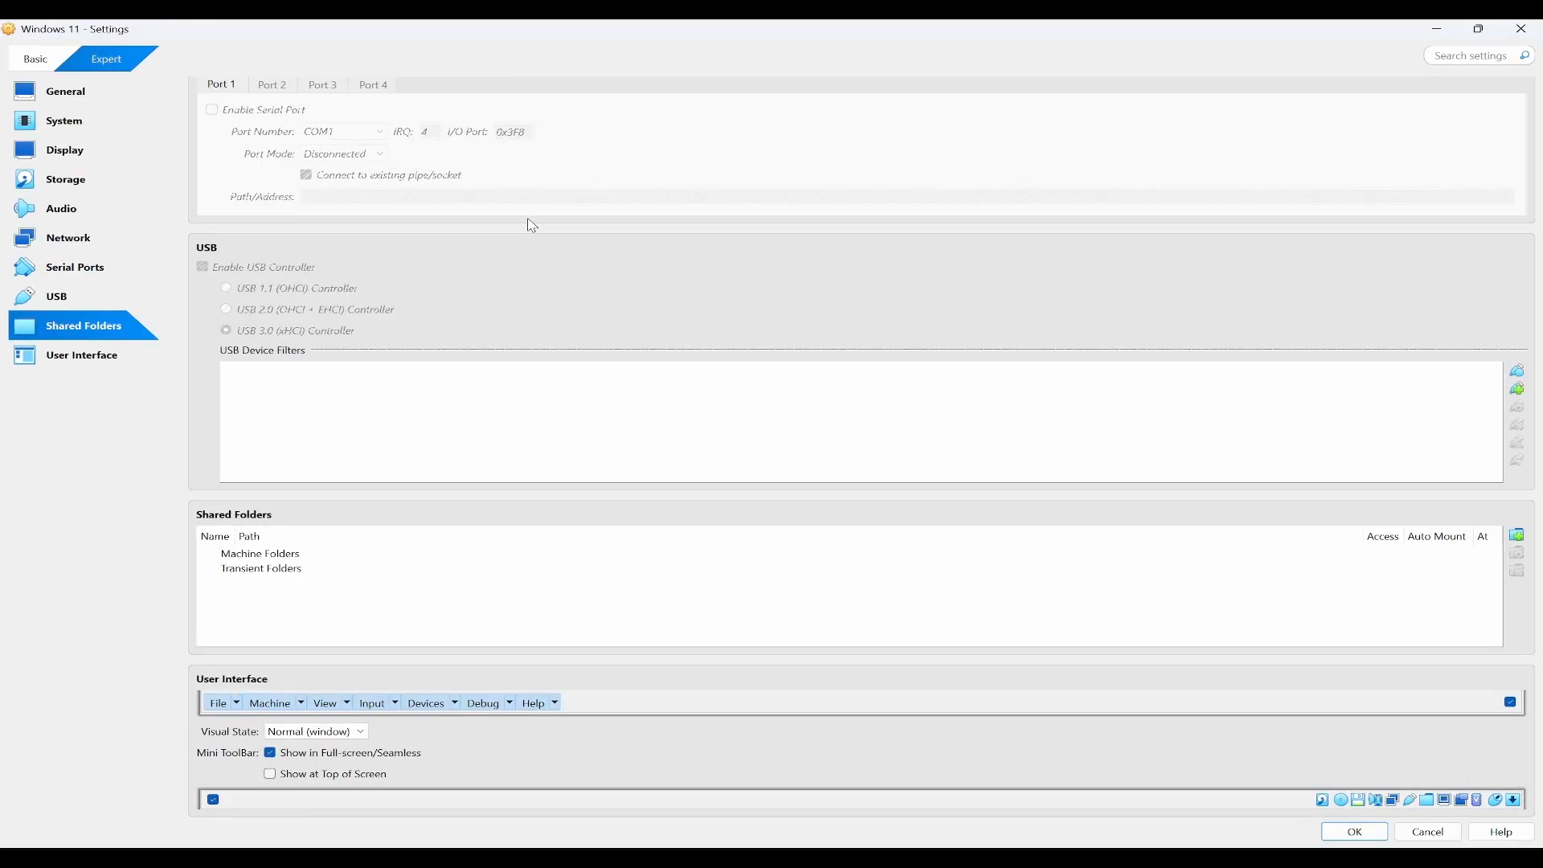
scroll(766, 283, "up", 15)
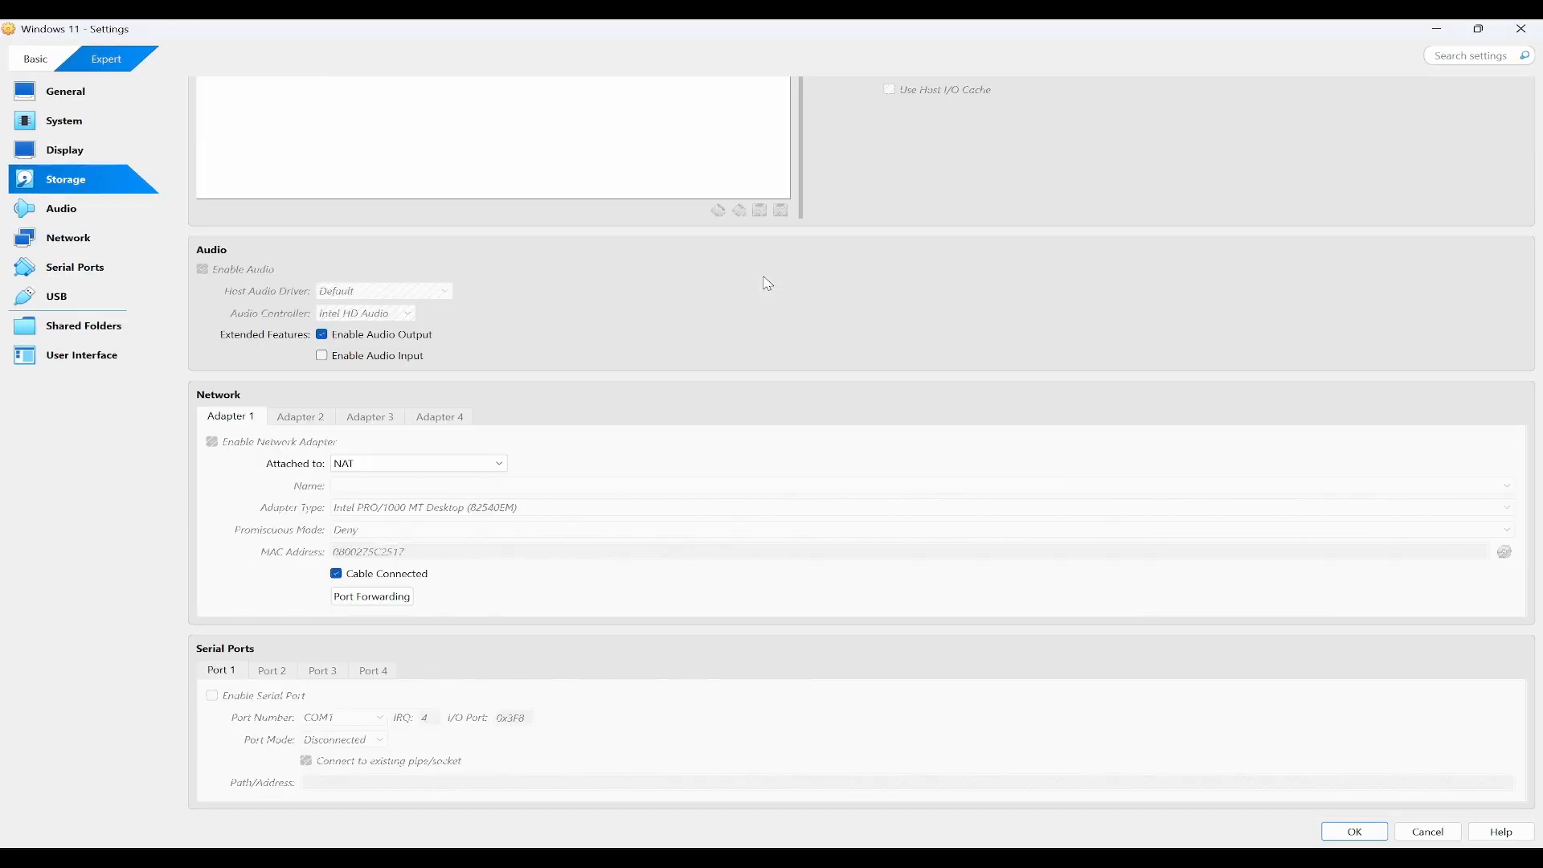
scroll(768, 284, "down", 10)
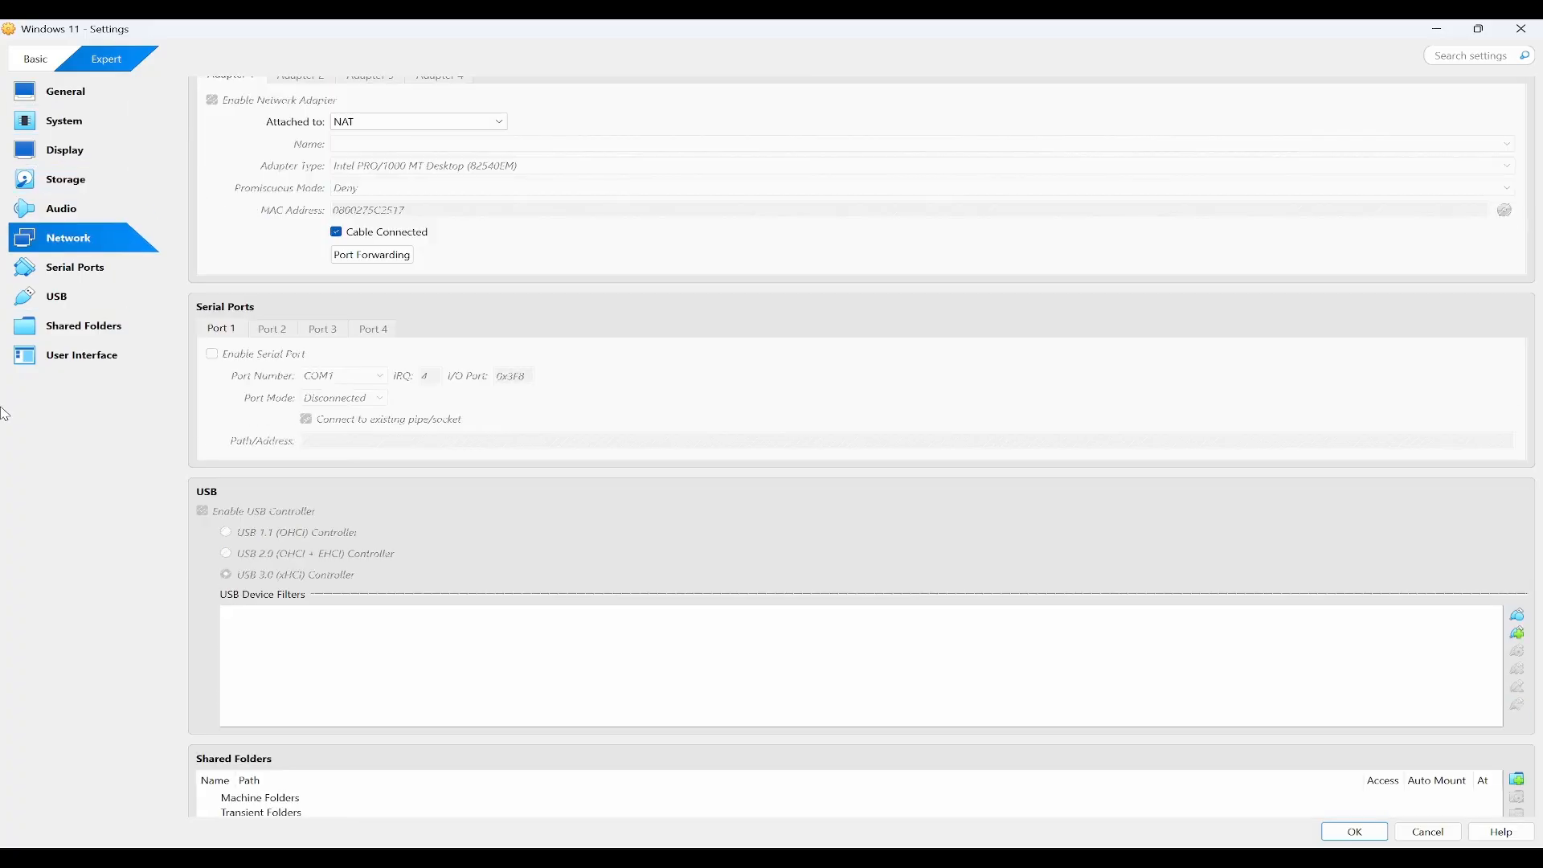
left_click(103, 323)
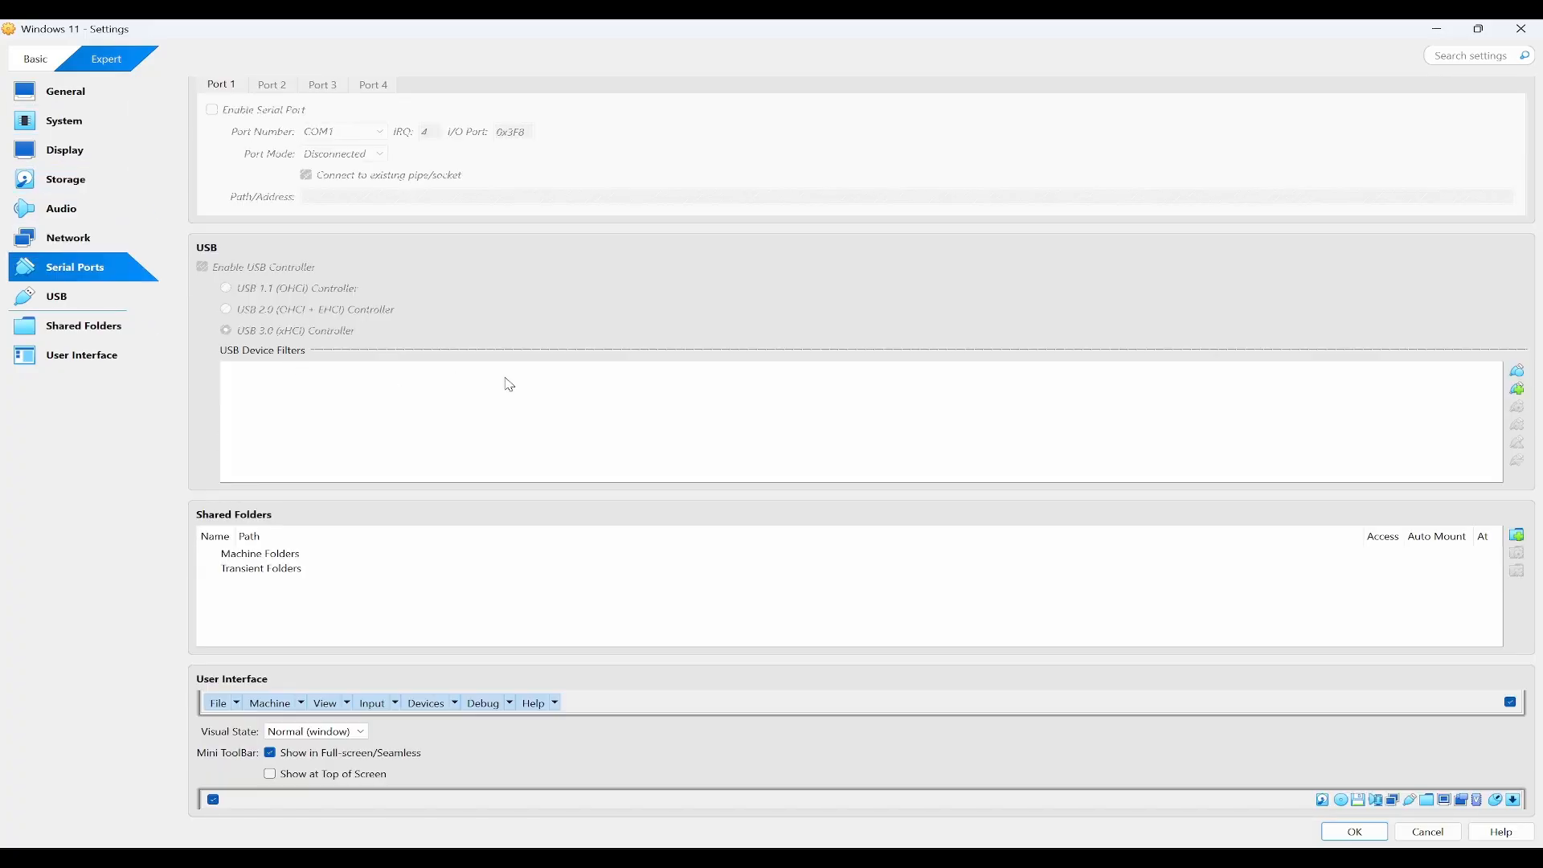
Step: Add D:\shared folder as a permanent machine share named shared_folder with Auto-mount enabled, and save the settings
left_click(1517, 537)
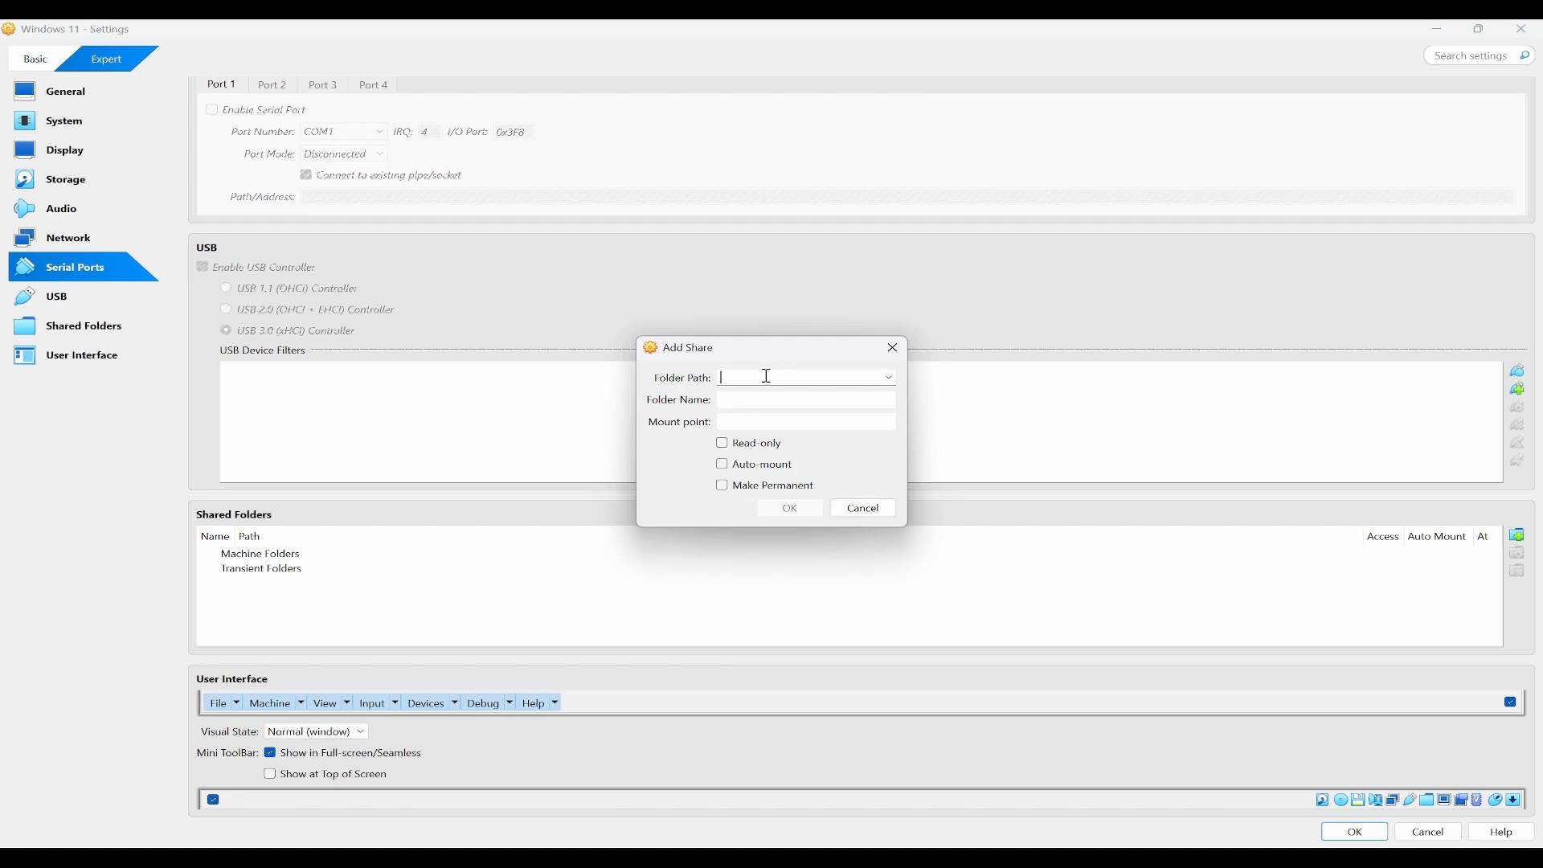
left_click(889, 378)
left_click(759, 416)
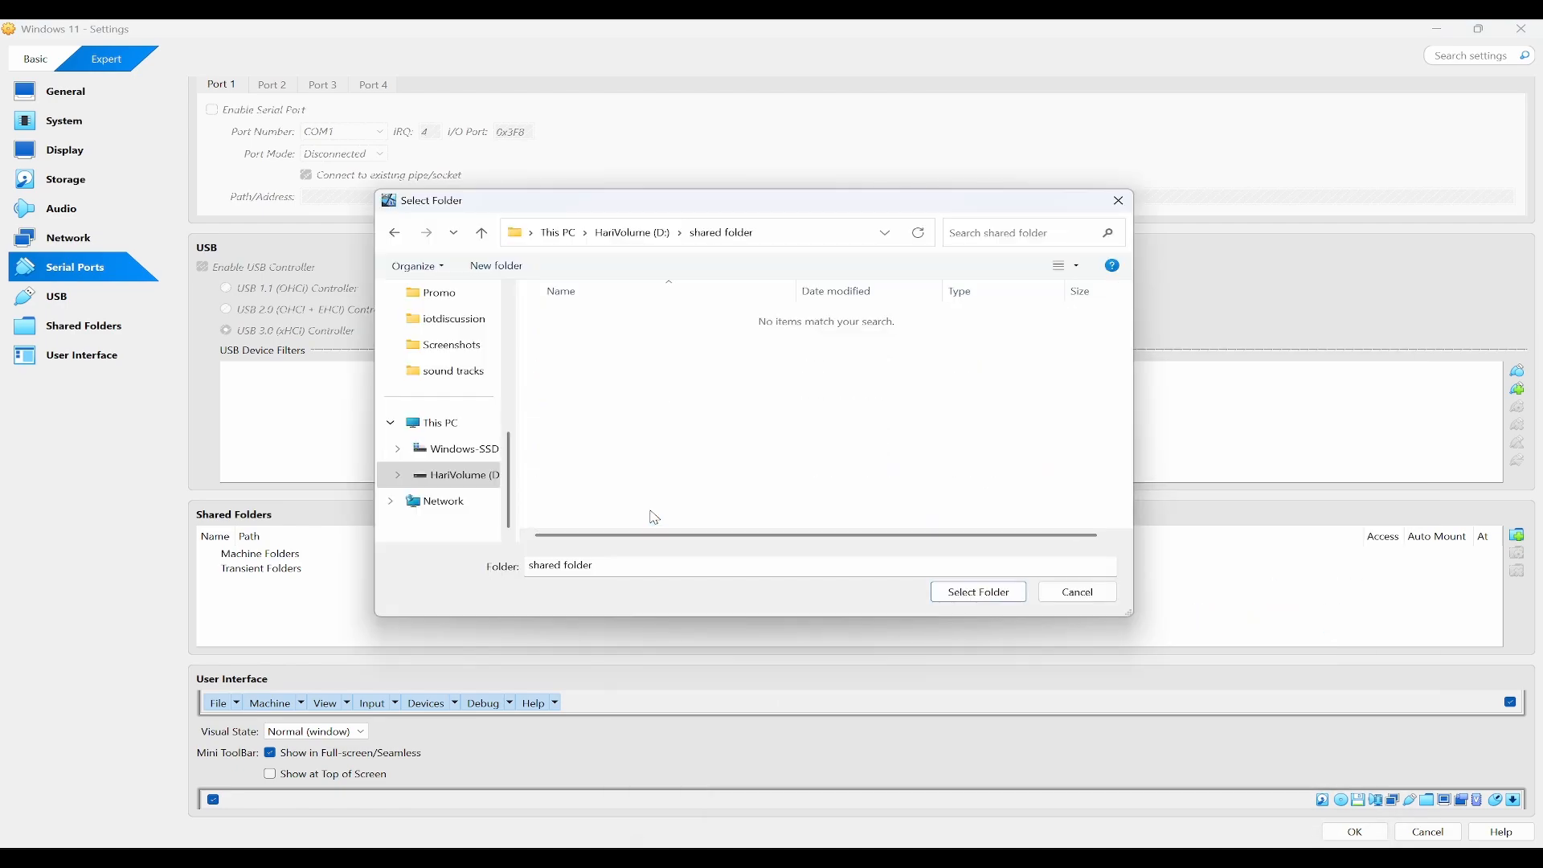
left_click(962, 590)
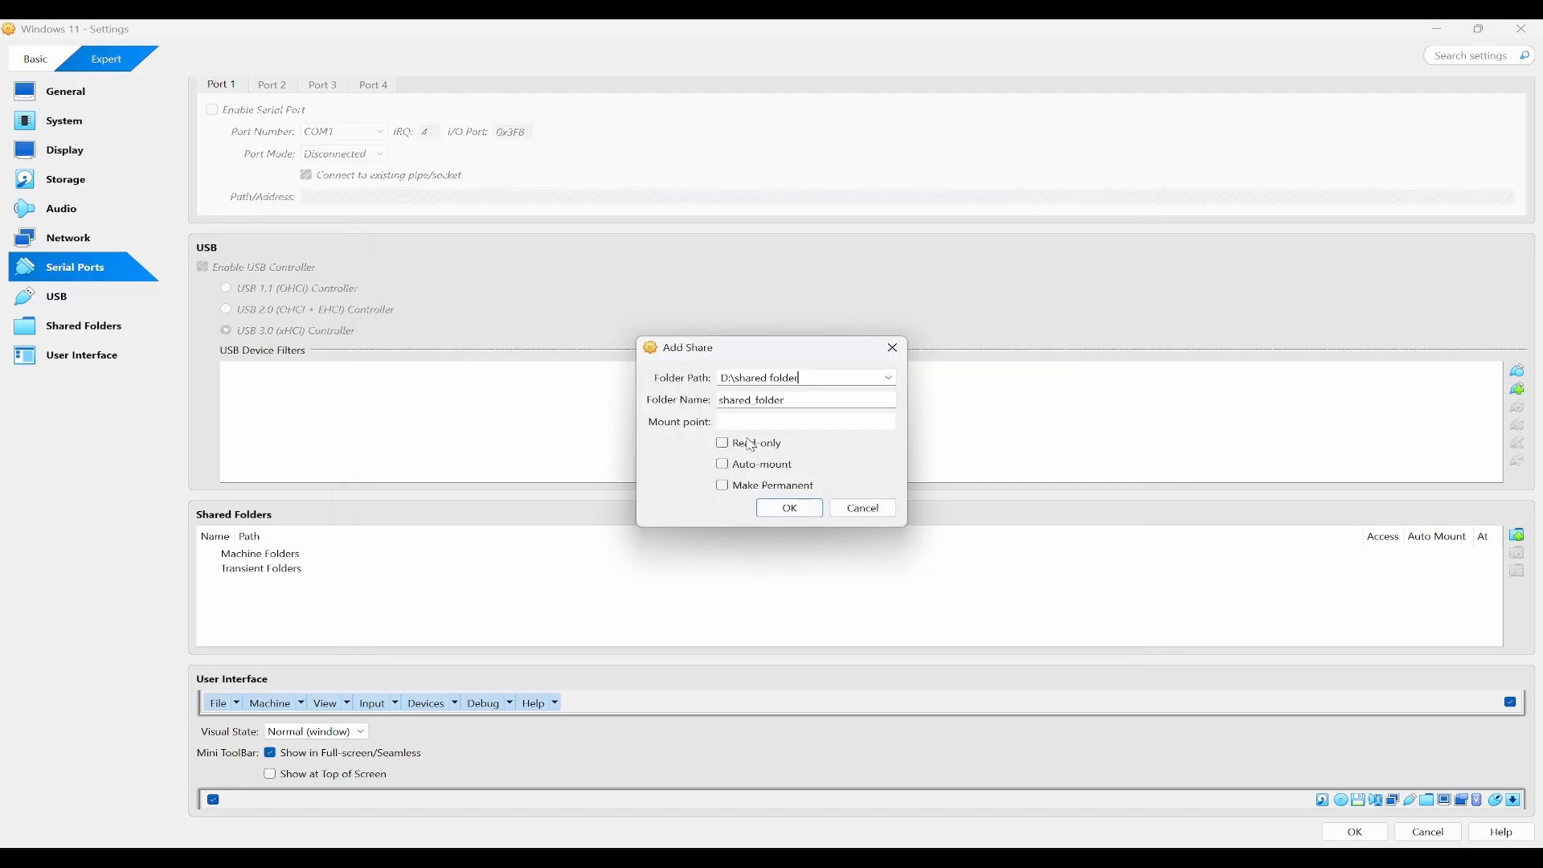
left_click(758, 468)
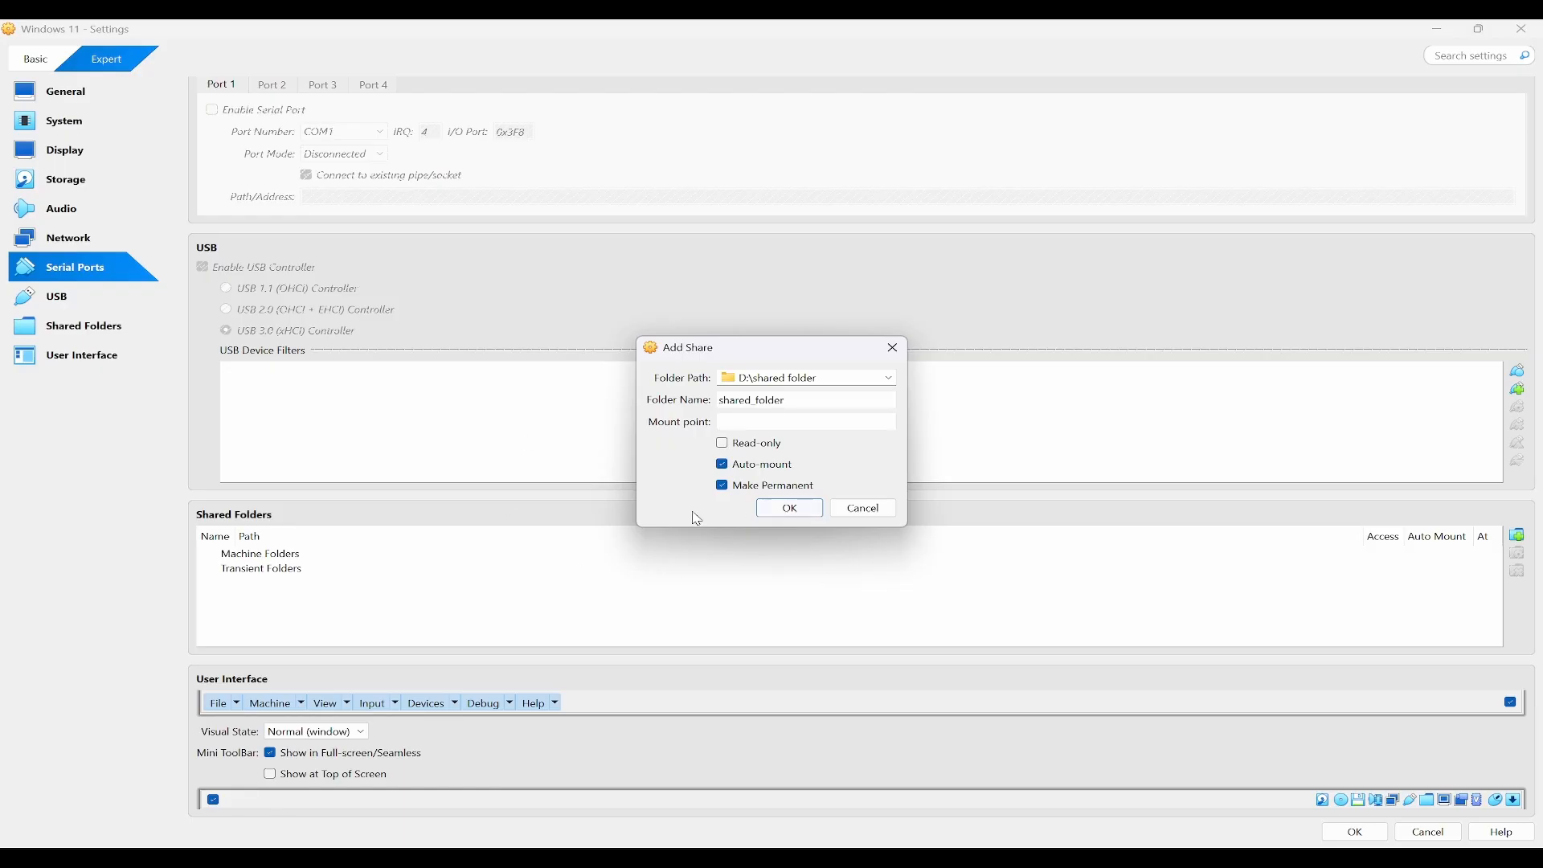
left_click(778, 509)
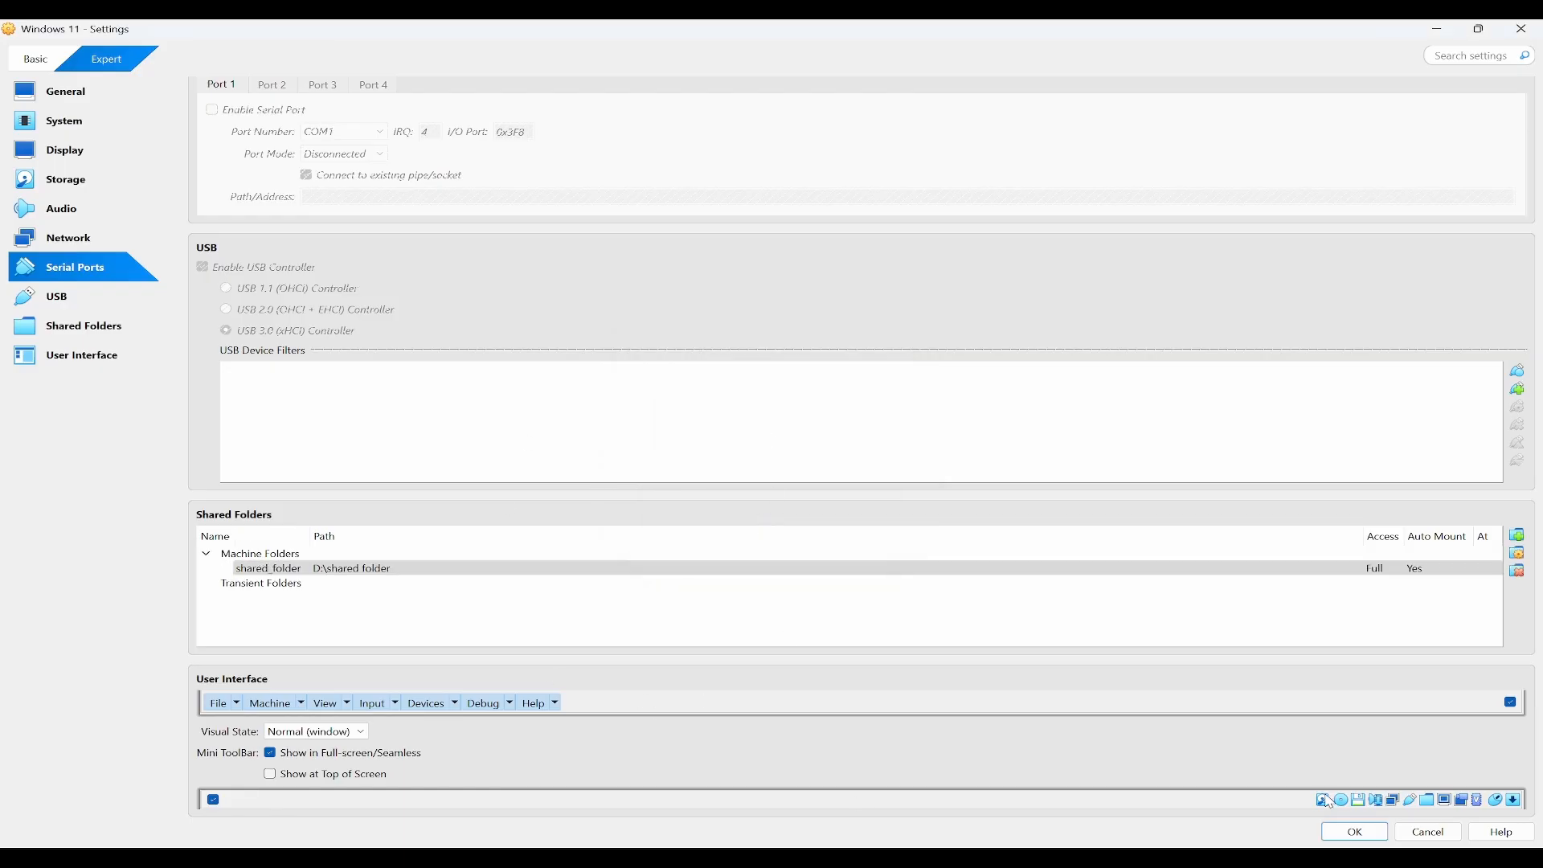
left_click(1356, 833)
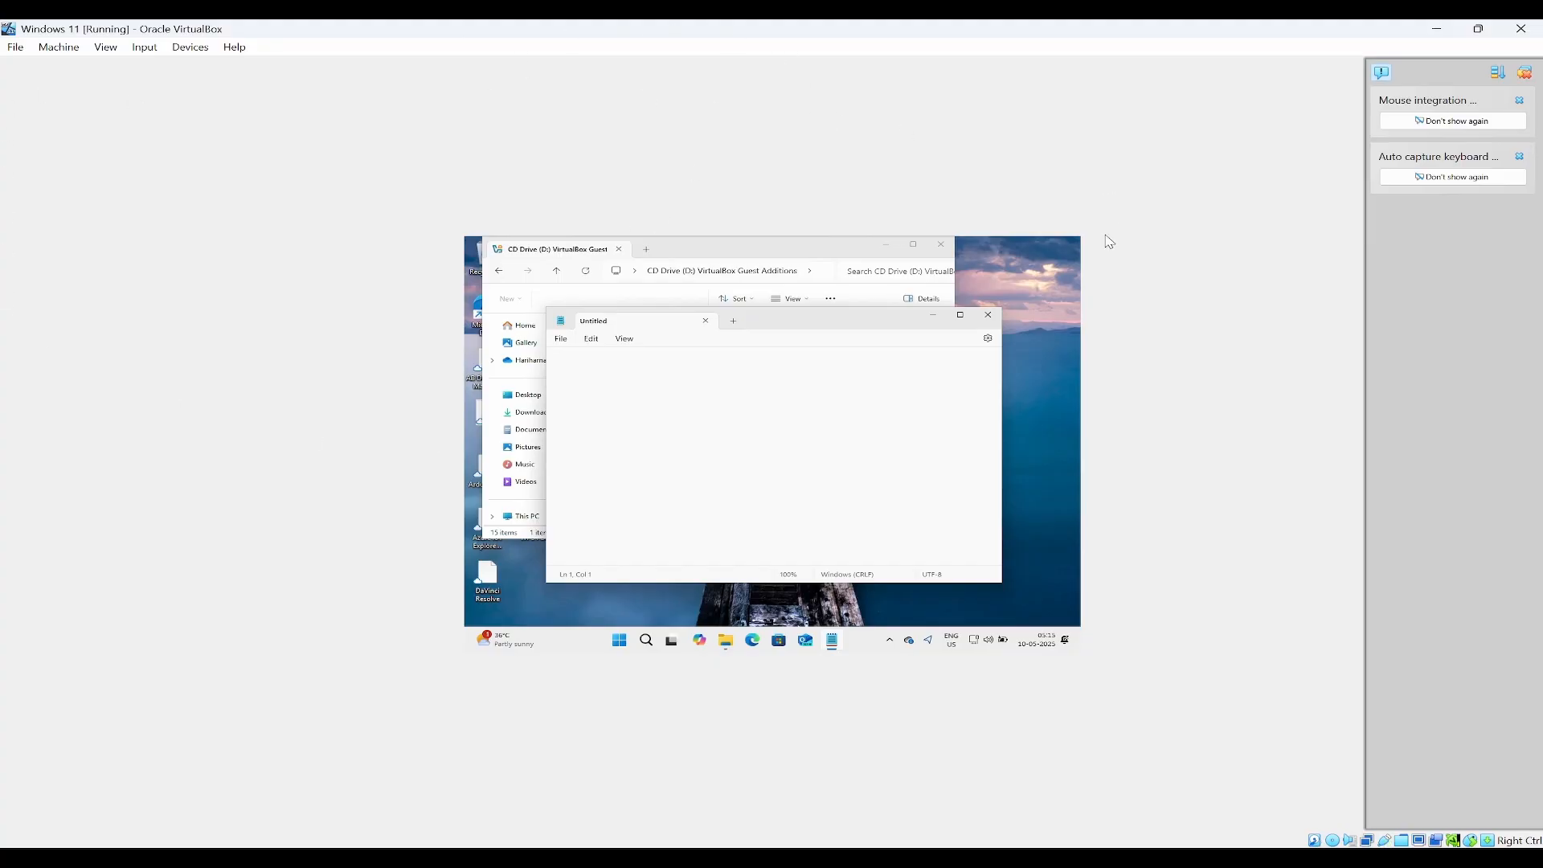
Step: Power off the Windows 11 virtual machine and start it again from VirtualBox Manager
left_click(1521, 28)
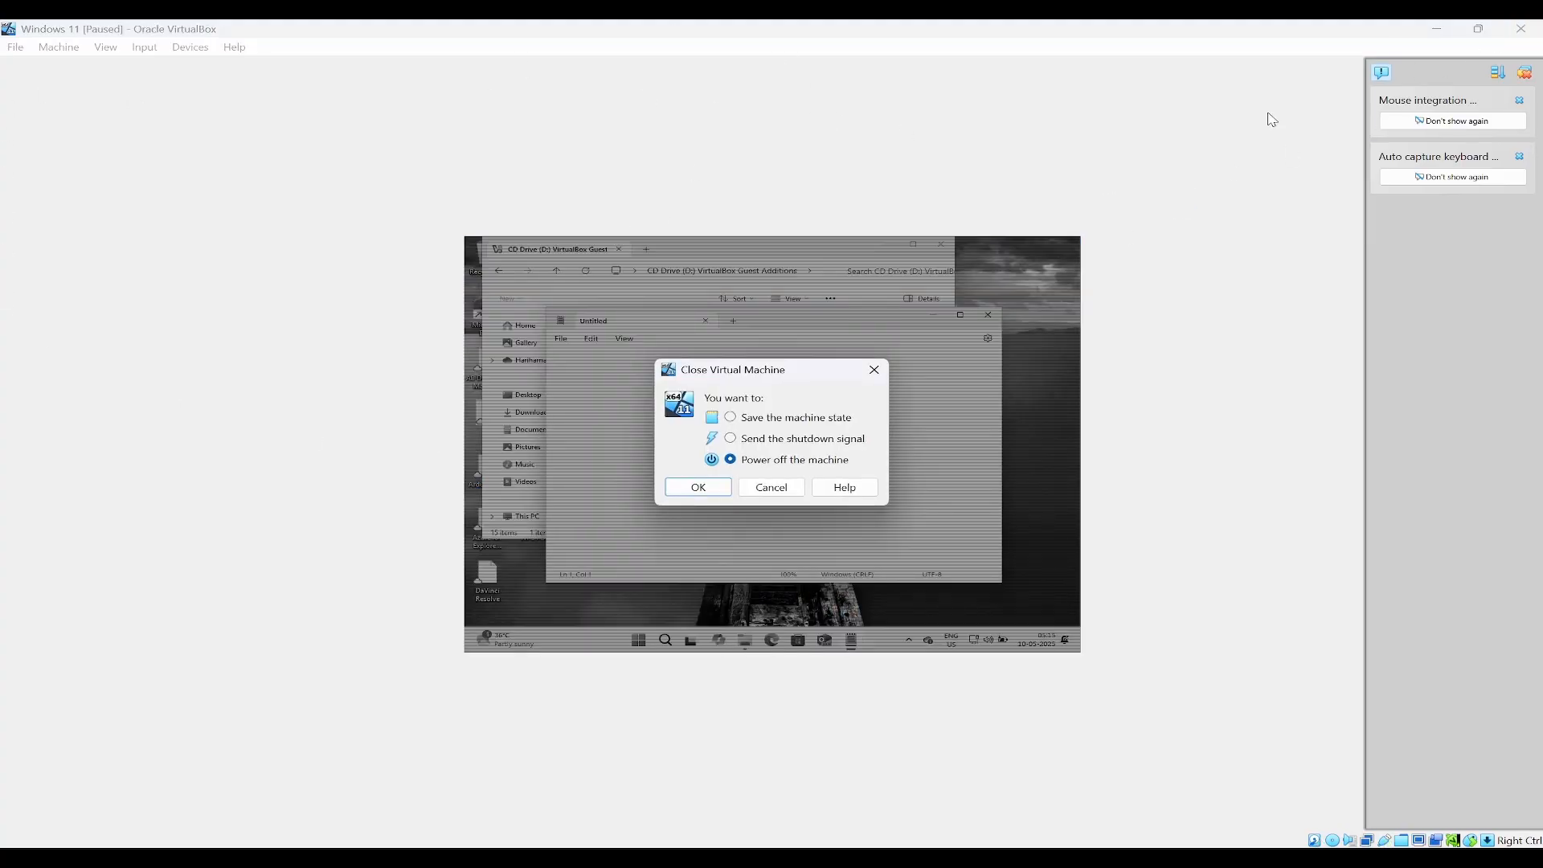
left_click(695, 487)
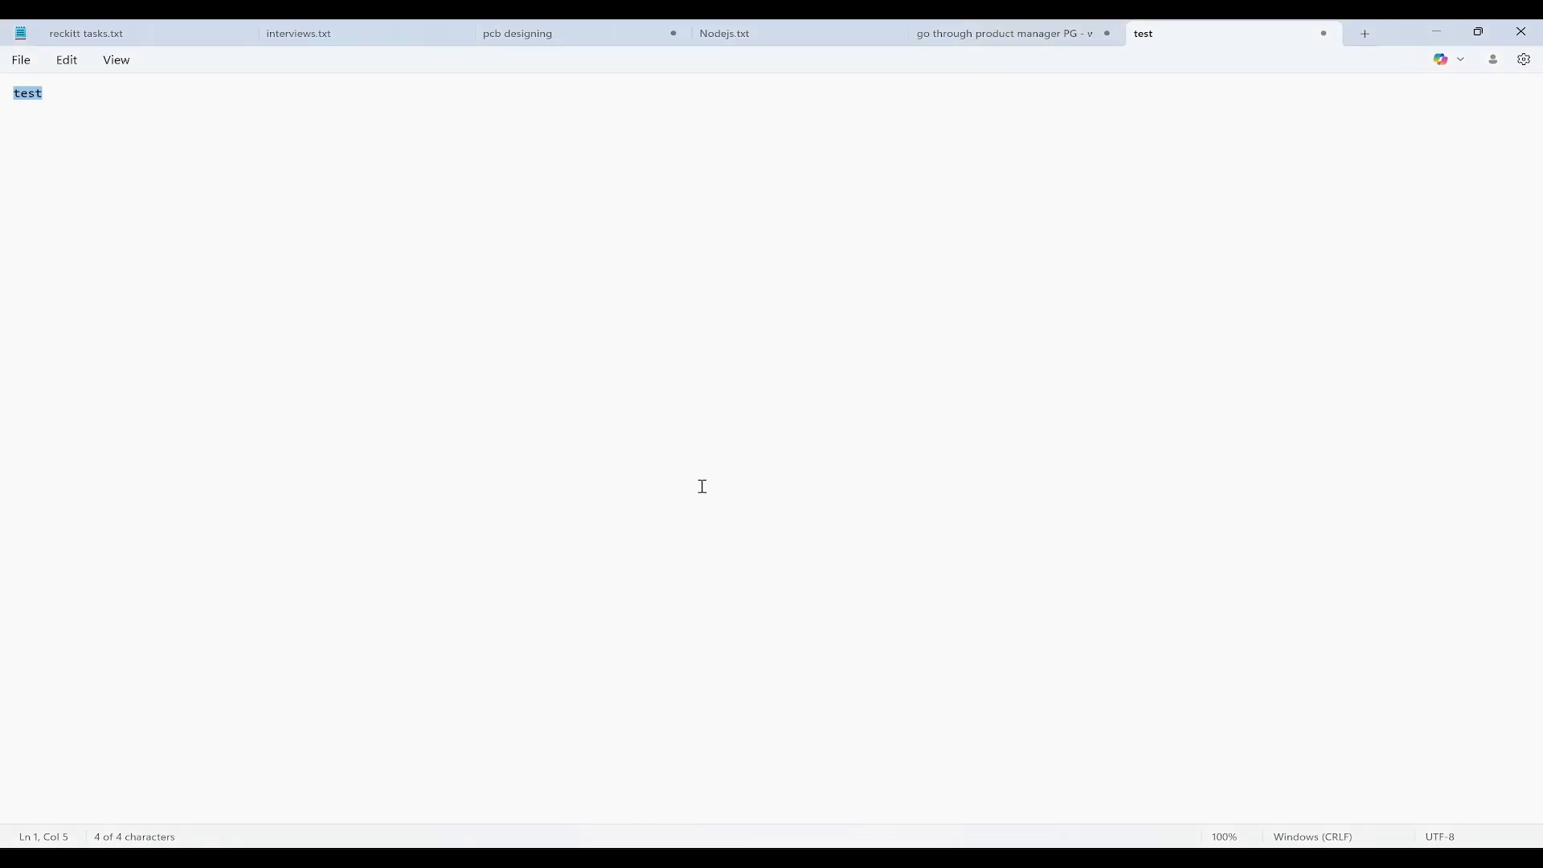
left_click(679, 824)
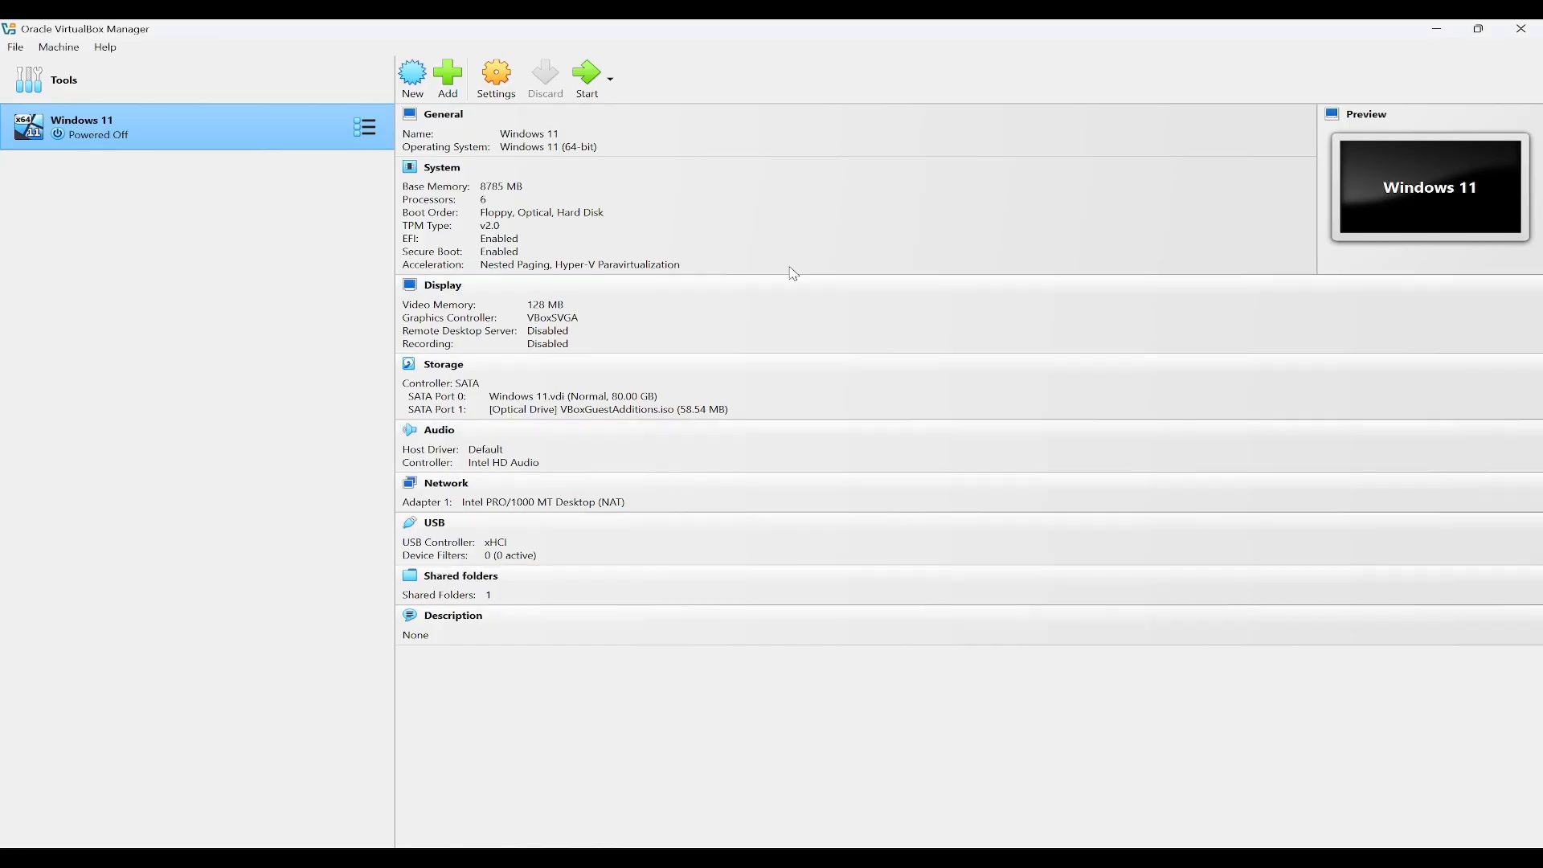
left_click(591, 88)
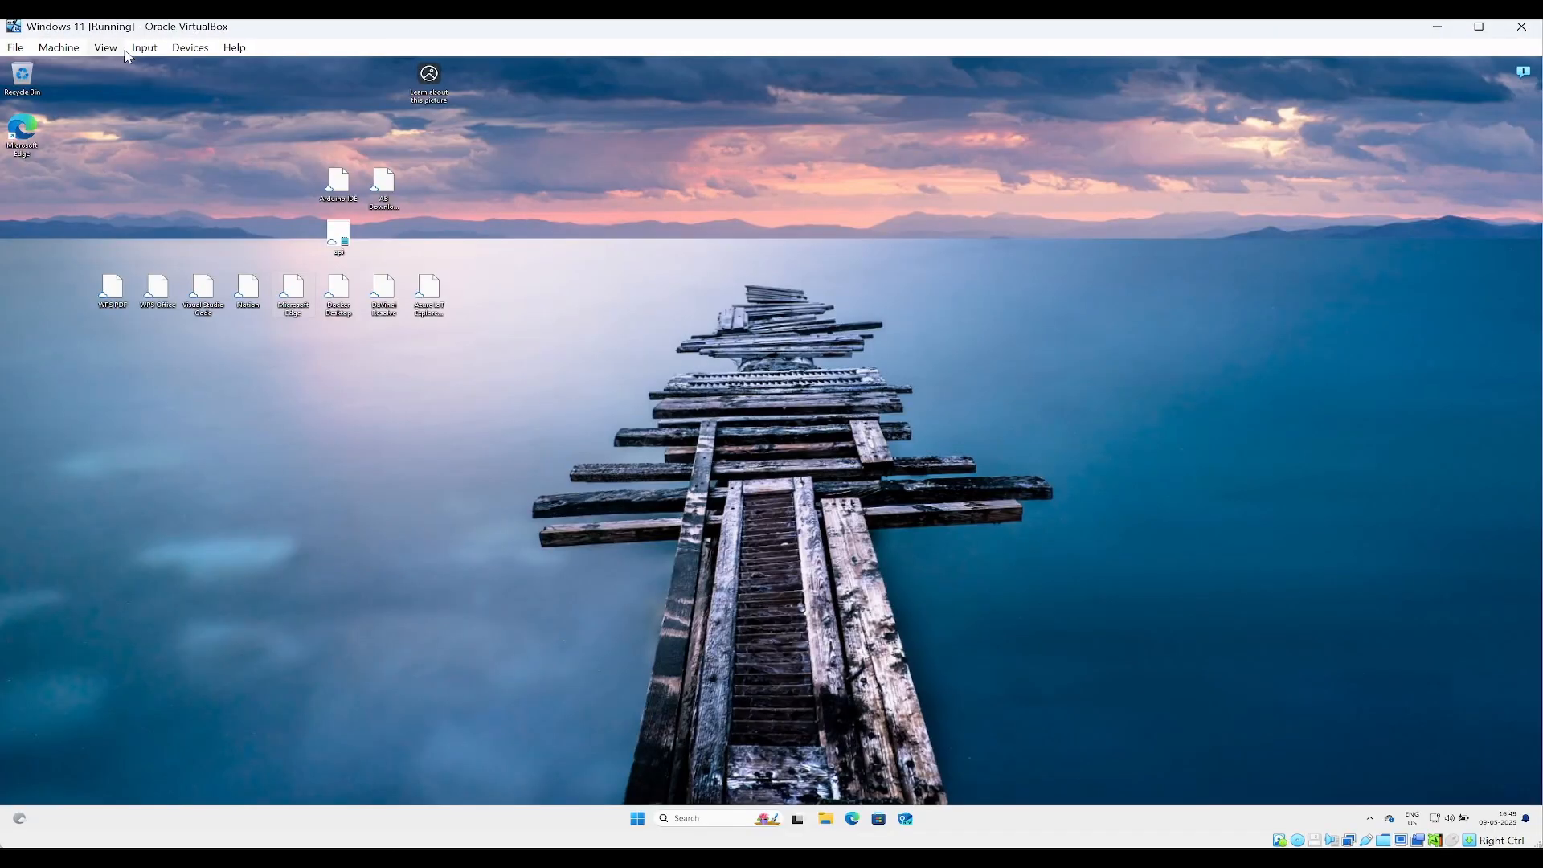
Step: Switch the virtual machine to full-screen mode, line up its desktop icons in one column, and return to windowed mode
left_click(118, 48)
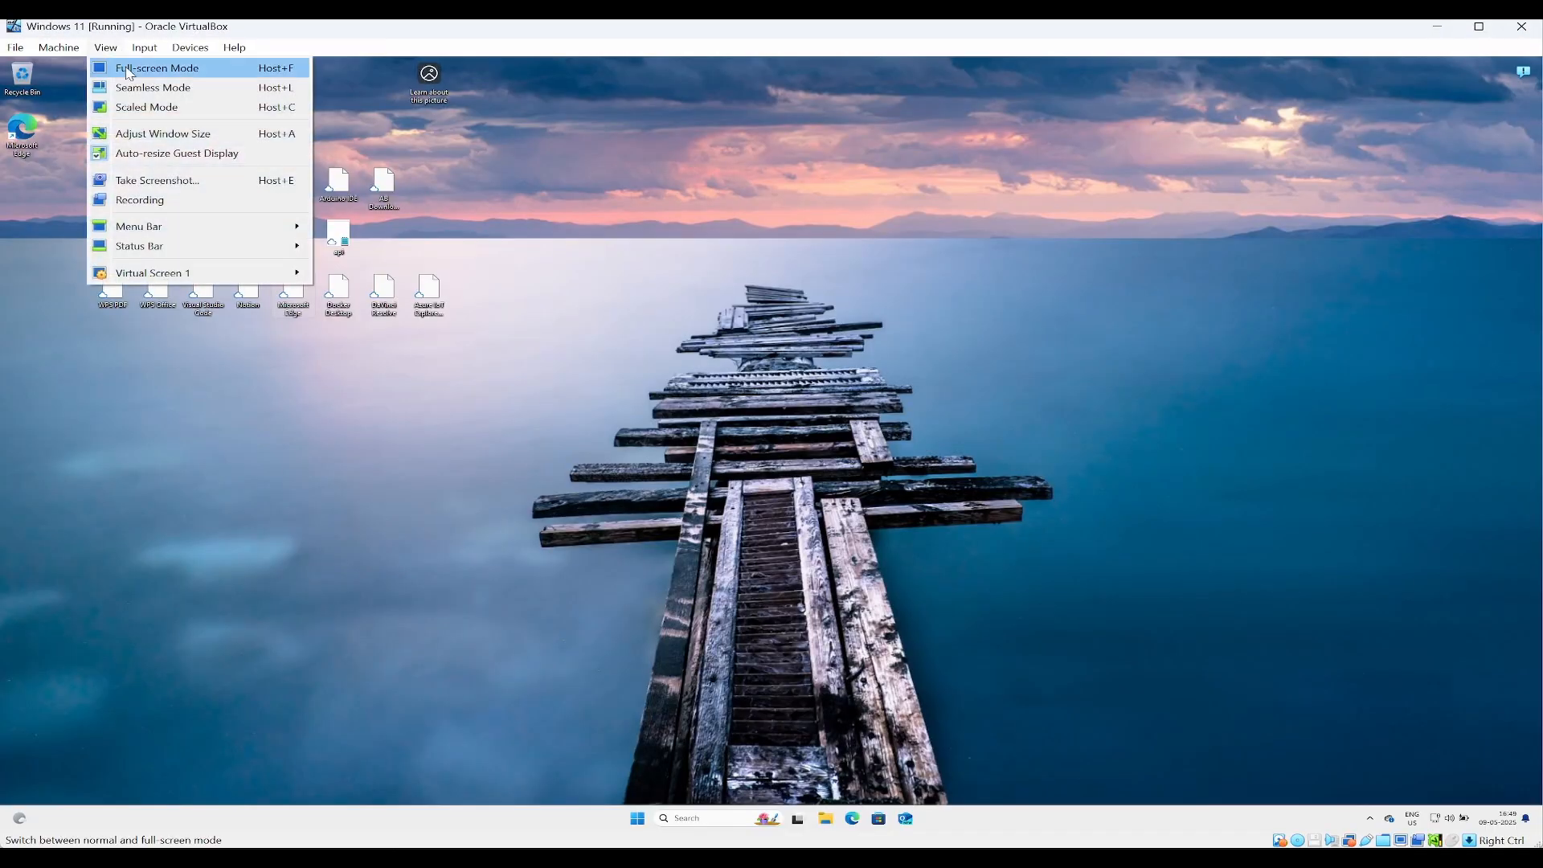
left_click(133, 69)
left_click(735, 514)
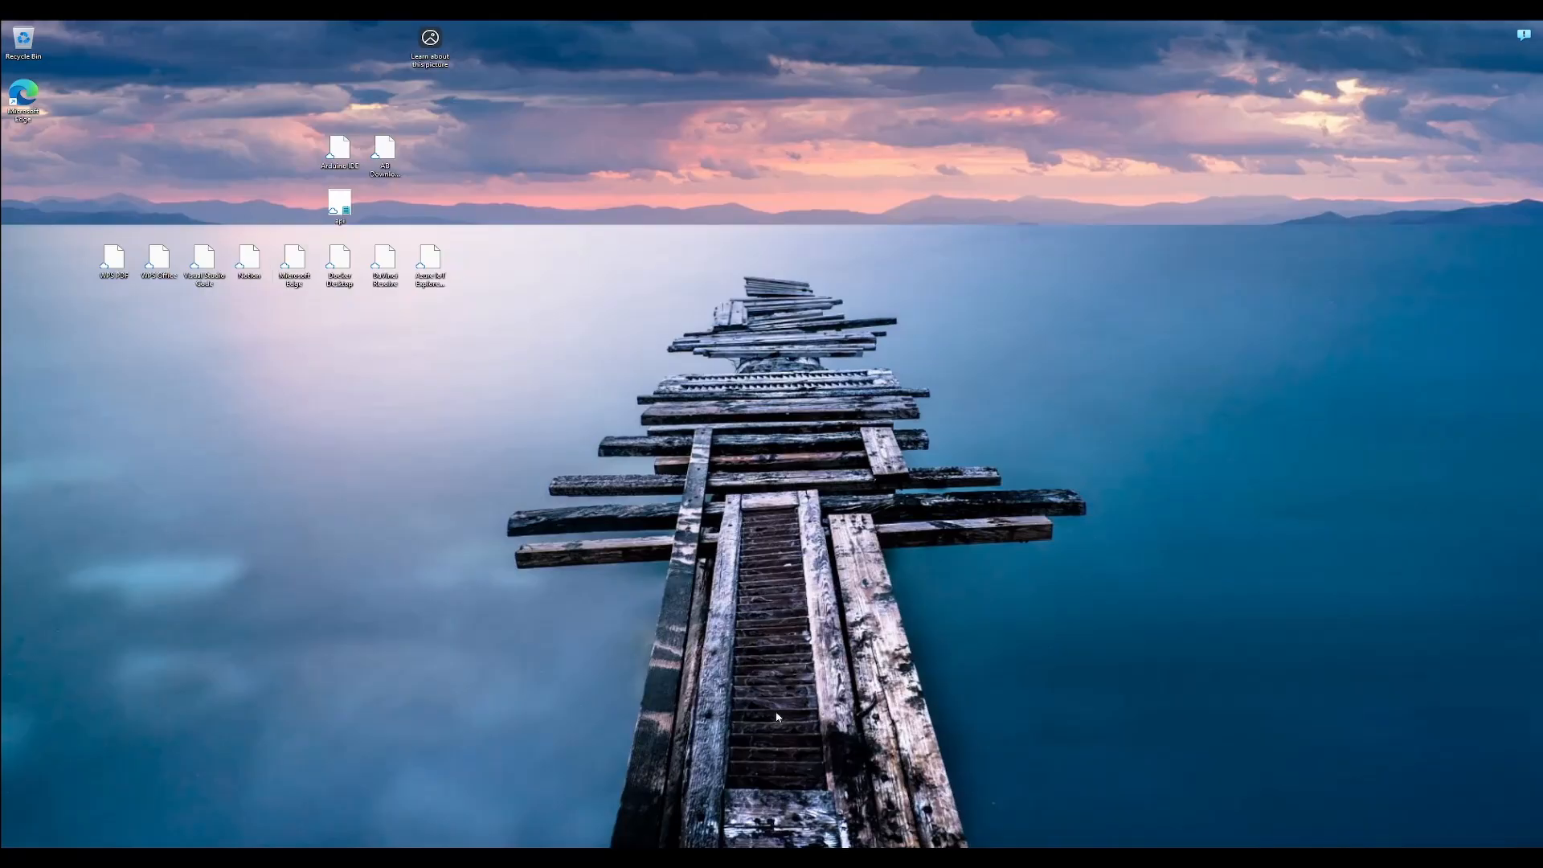
left_click_drag(1119, 290, 72, 186)
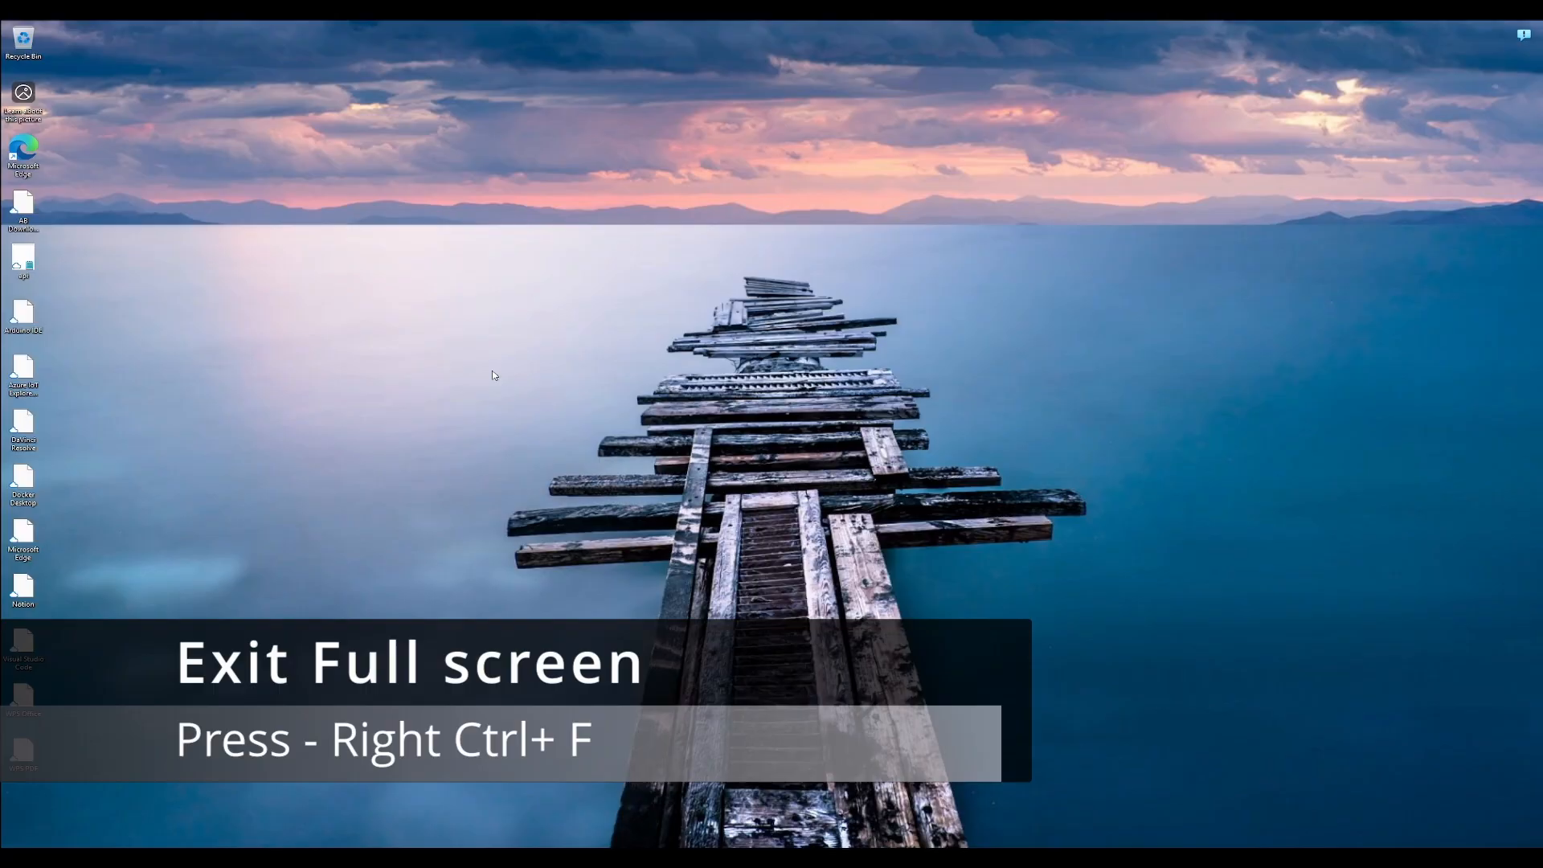
key("Control_R+f")
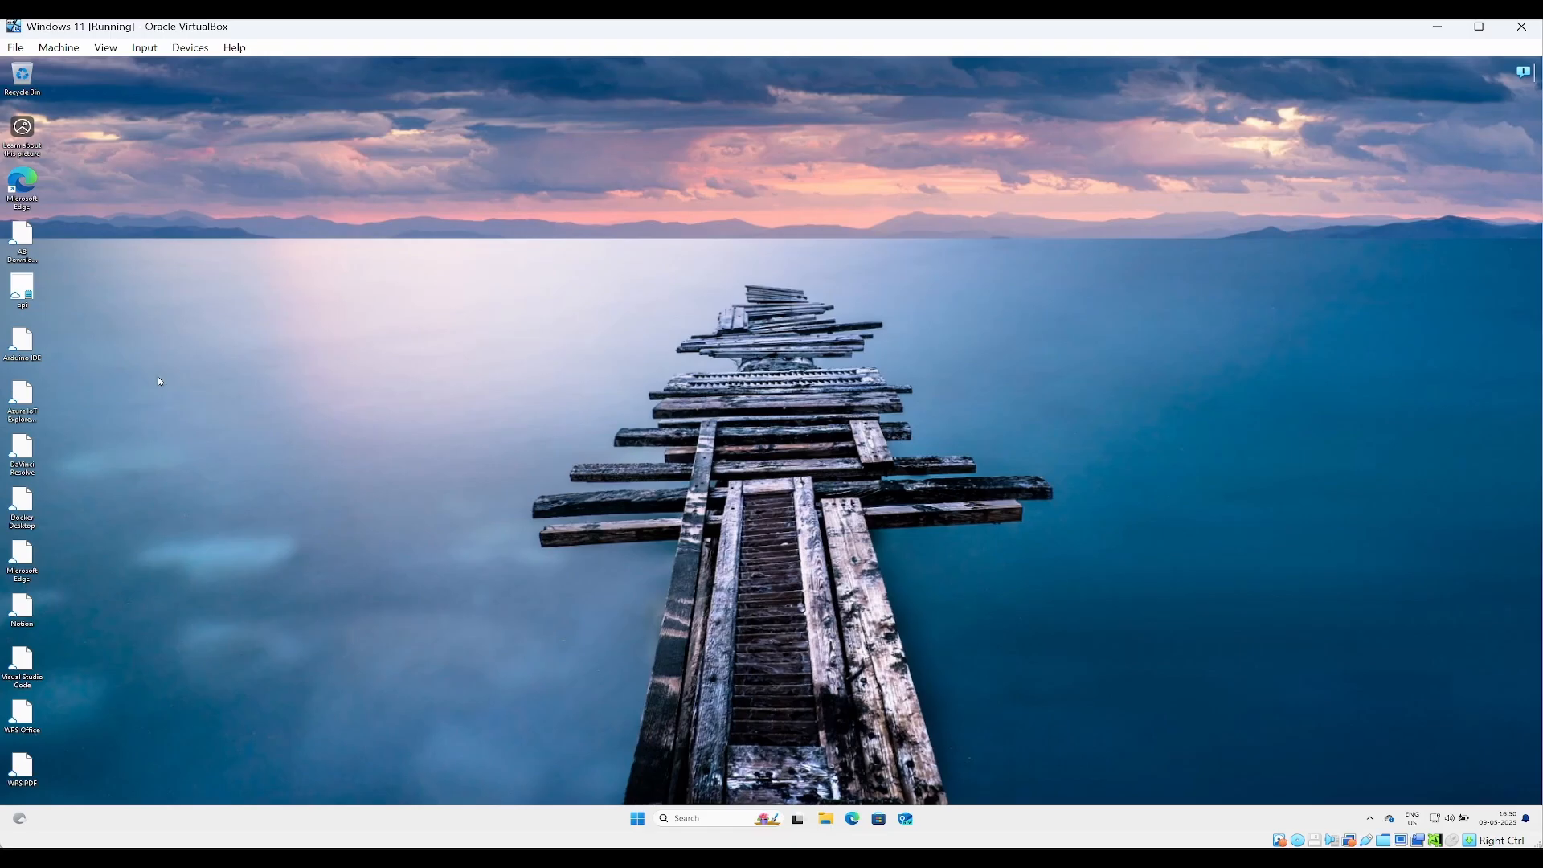
Step: Create a new text document on the virtual machine's desktop and paste the host's text "test" into it
right_click(299, 323)
mouse_move(367, 393)
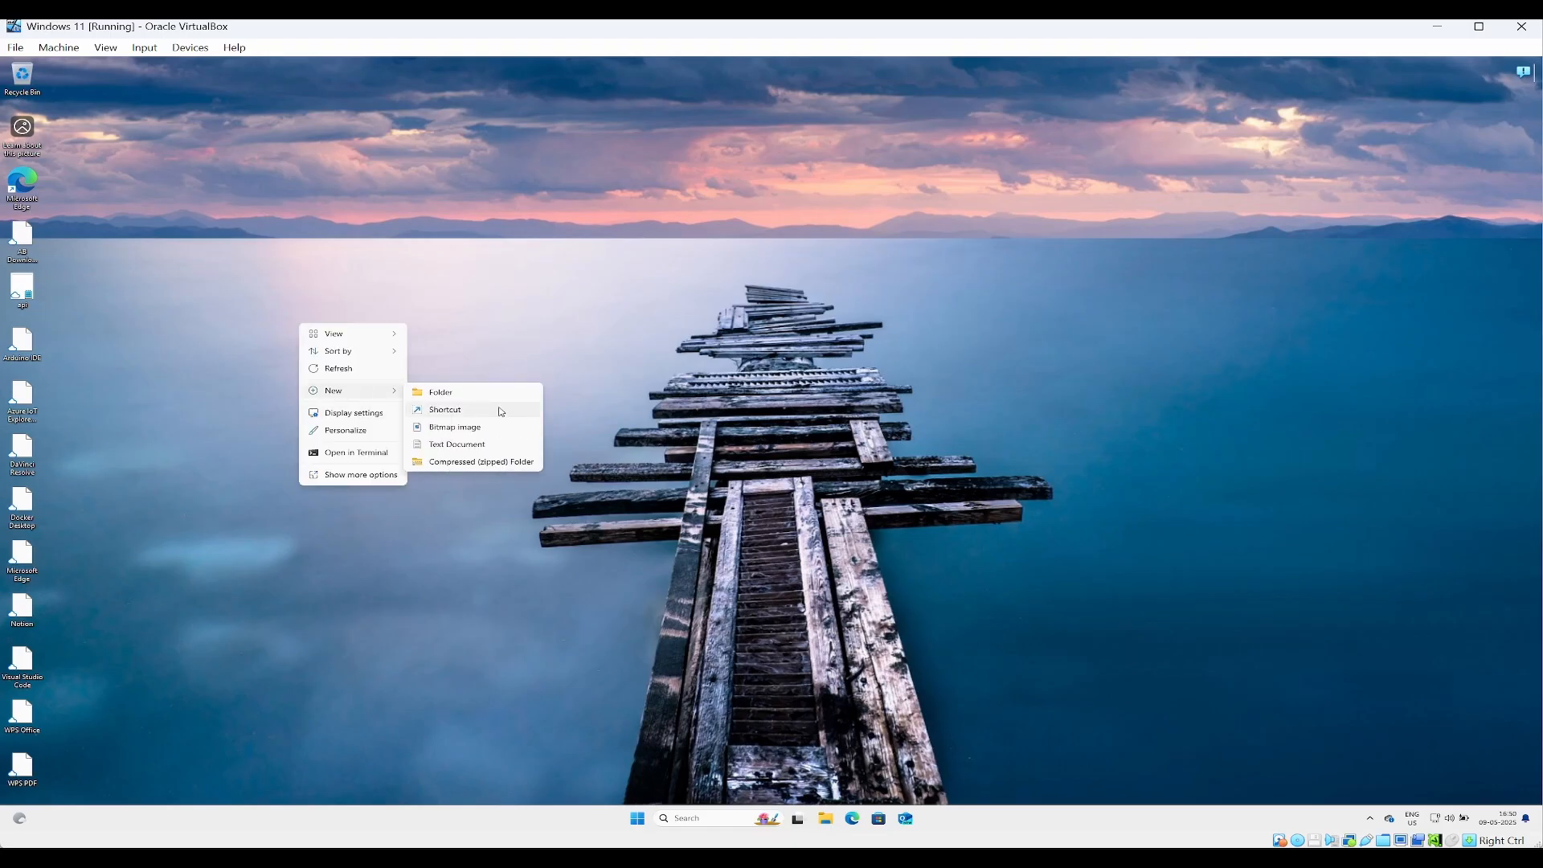
left_click(456, 444)
key("Return")
key("Return")
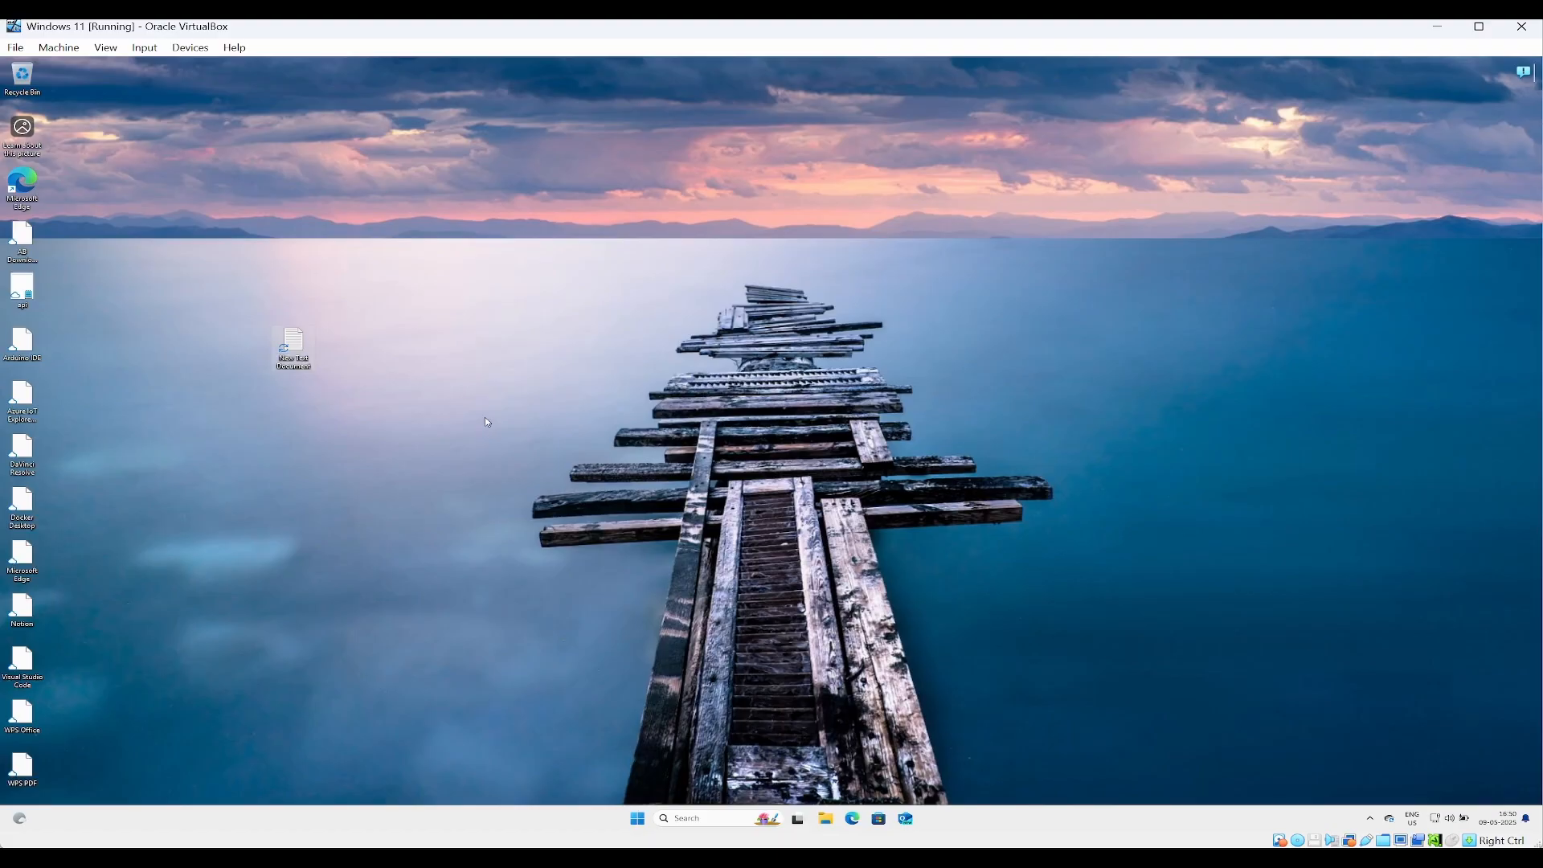
left_click(332, 209)
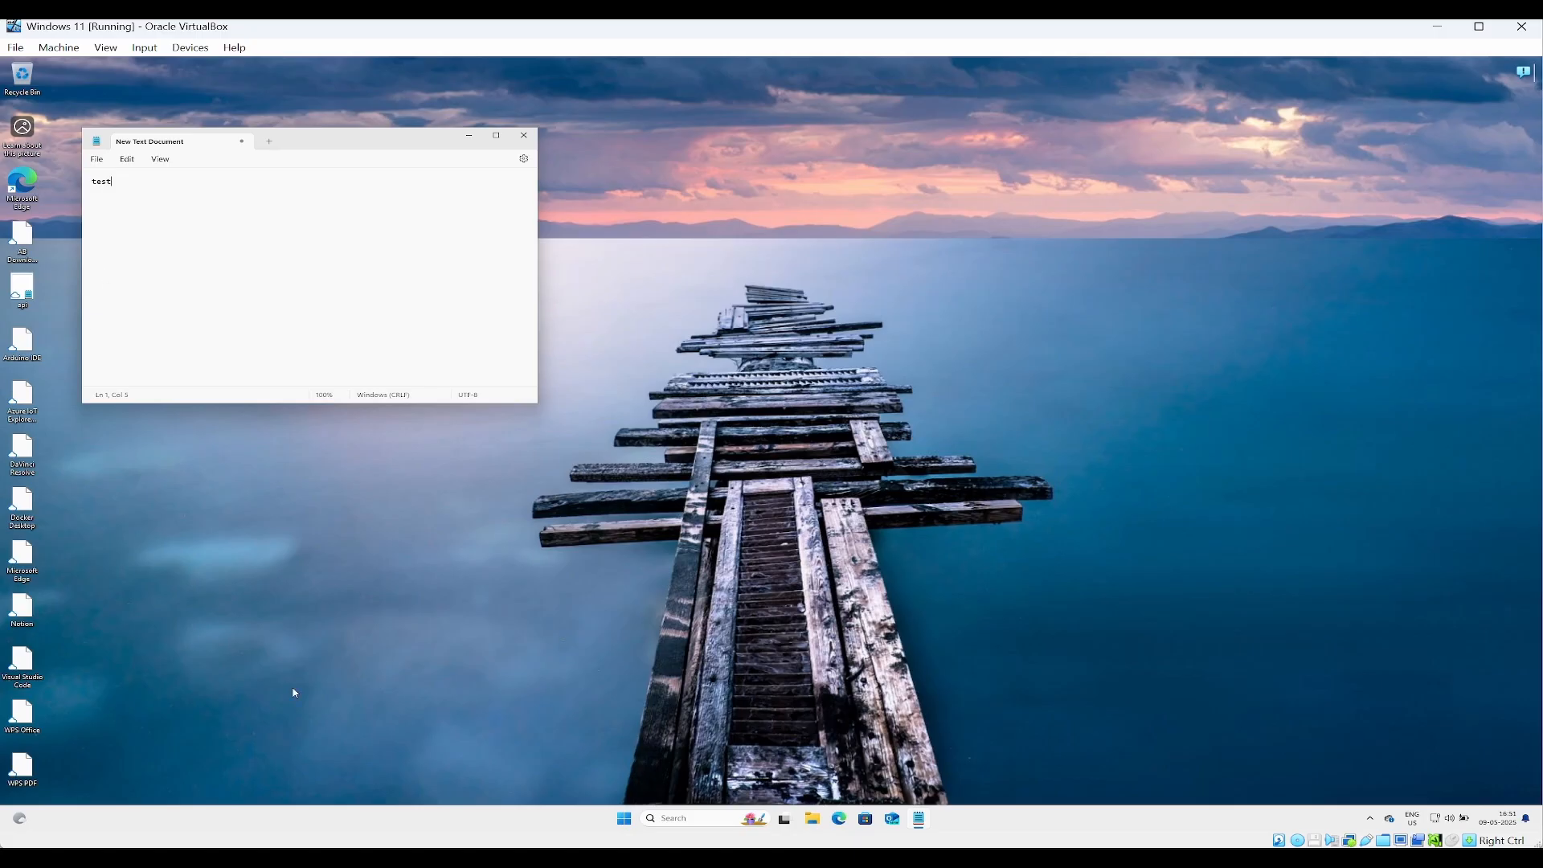
left_click(620, 750)
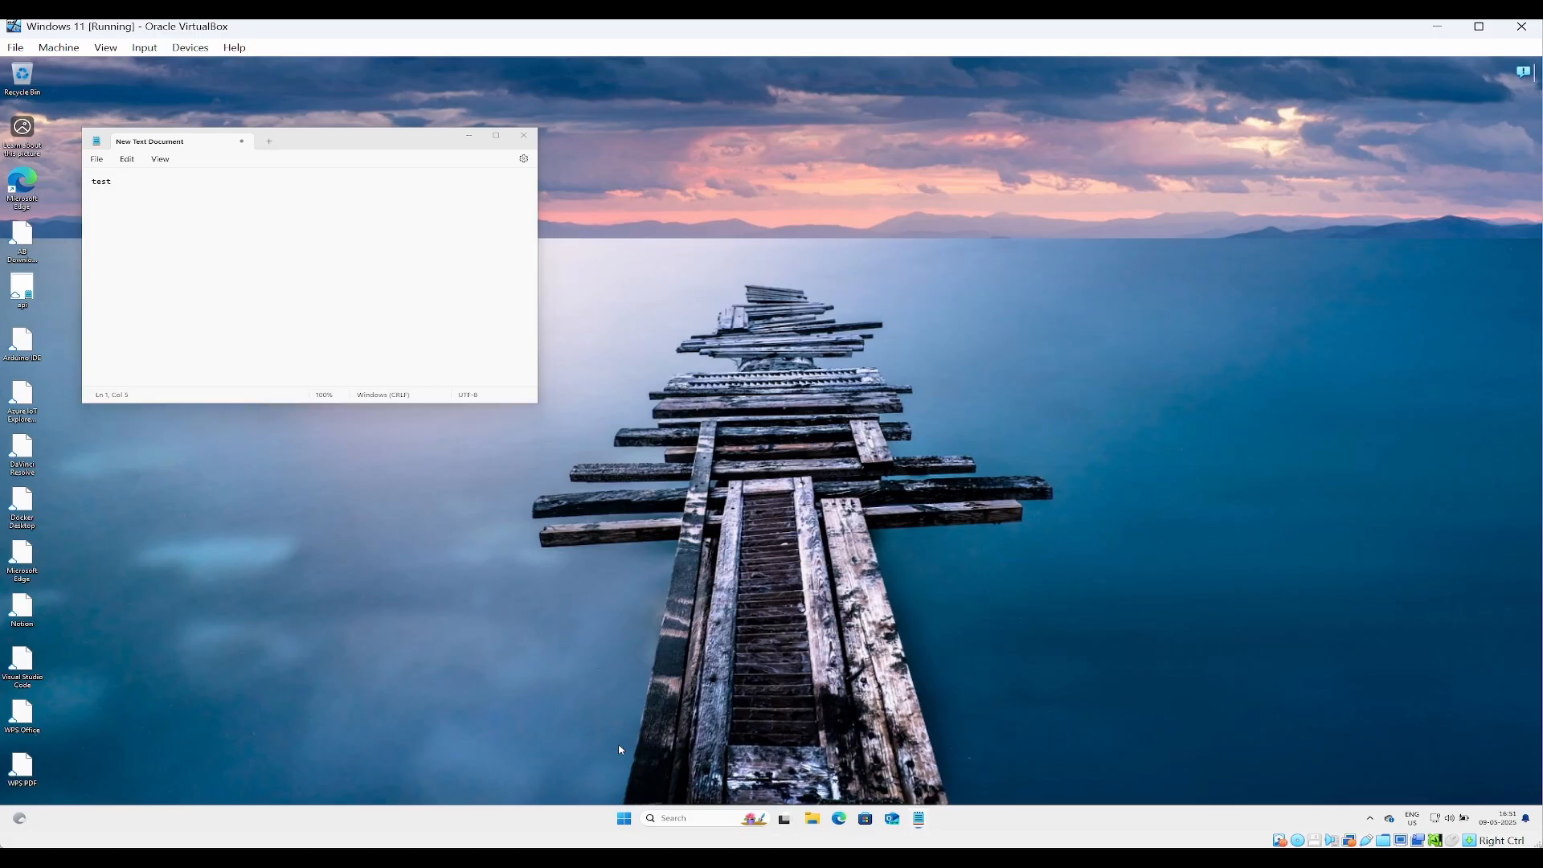
Step: Open the shared_folder (Z:) network drive in the virtual machine's File Explorer and snap it beside the desktop
left_click(815, 820)
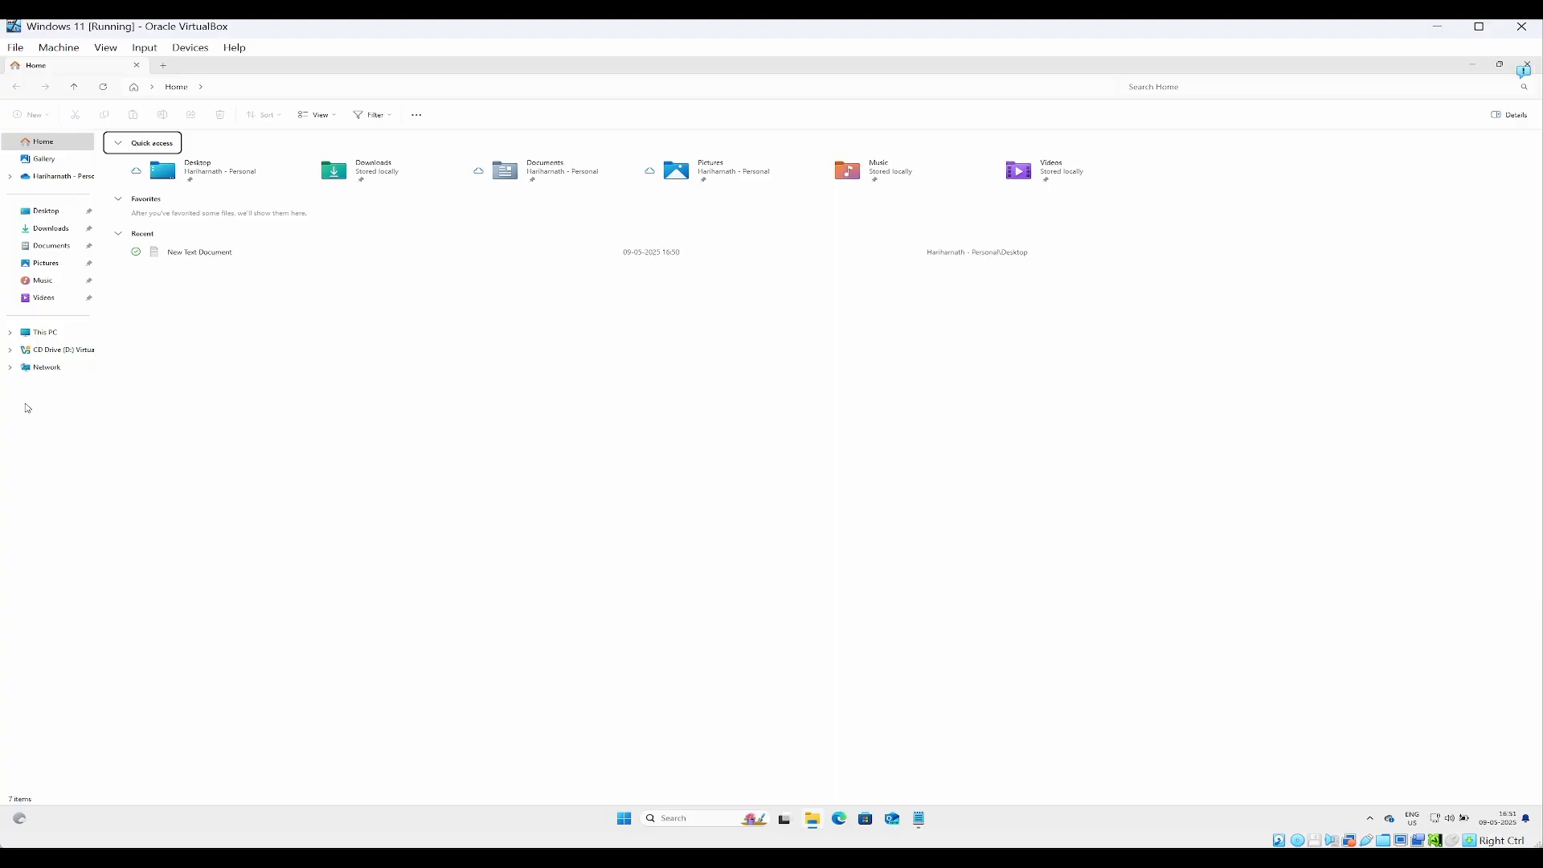
left_click(9, 350)
left_click(10, 332)
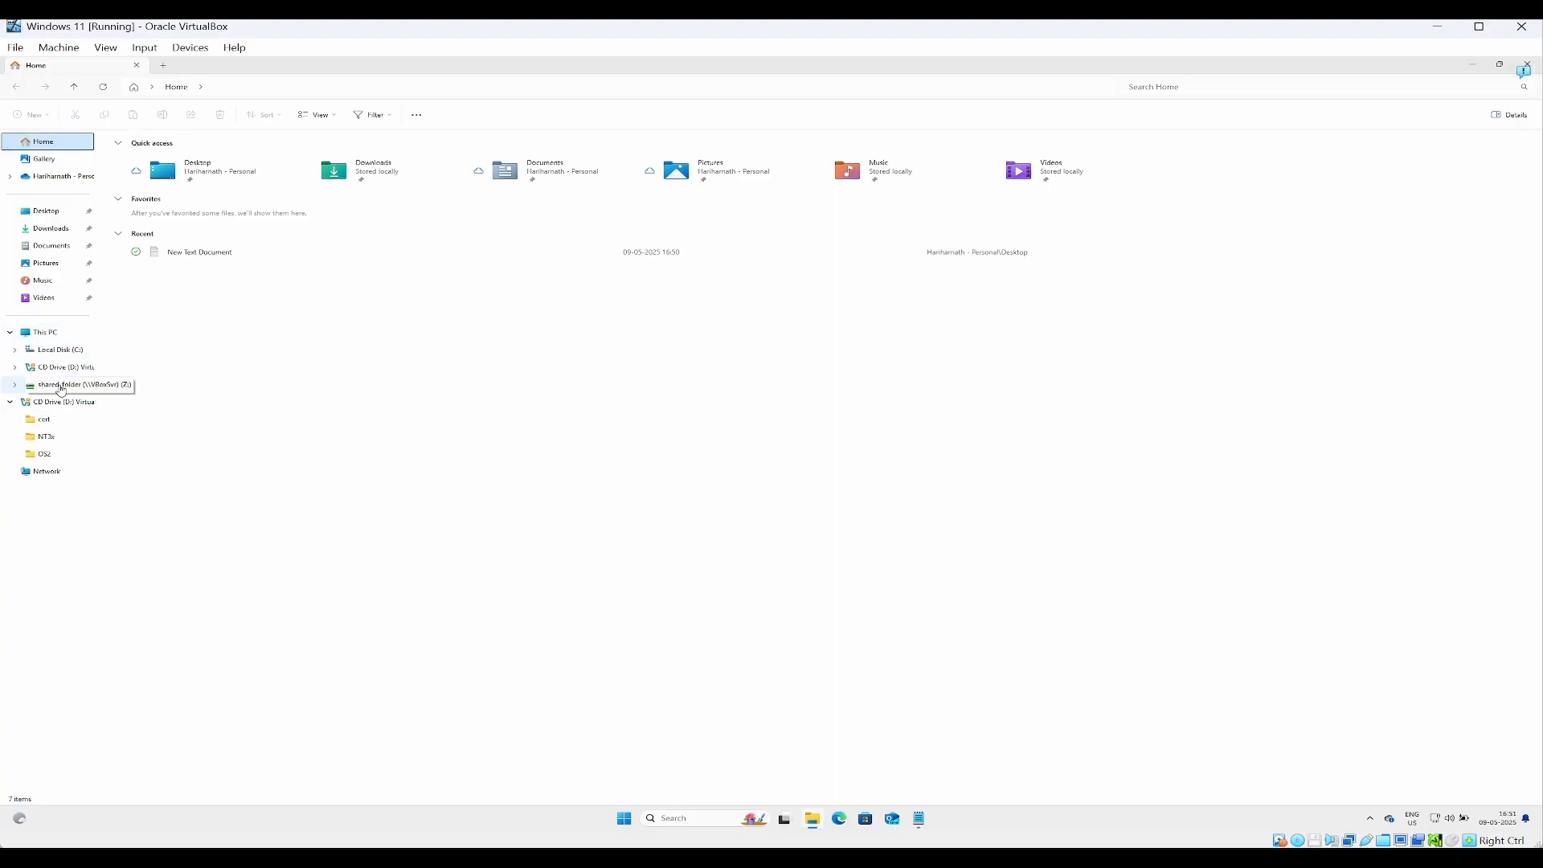
left_click(60, 386)
key("super+Right")
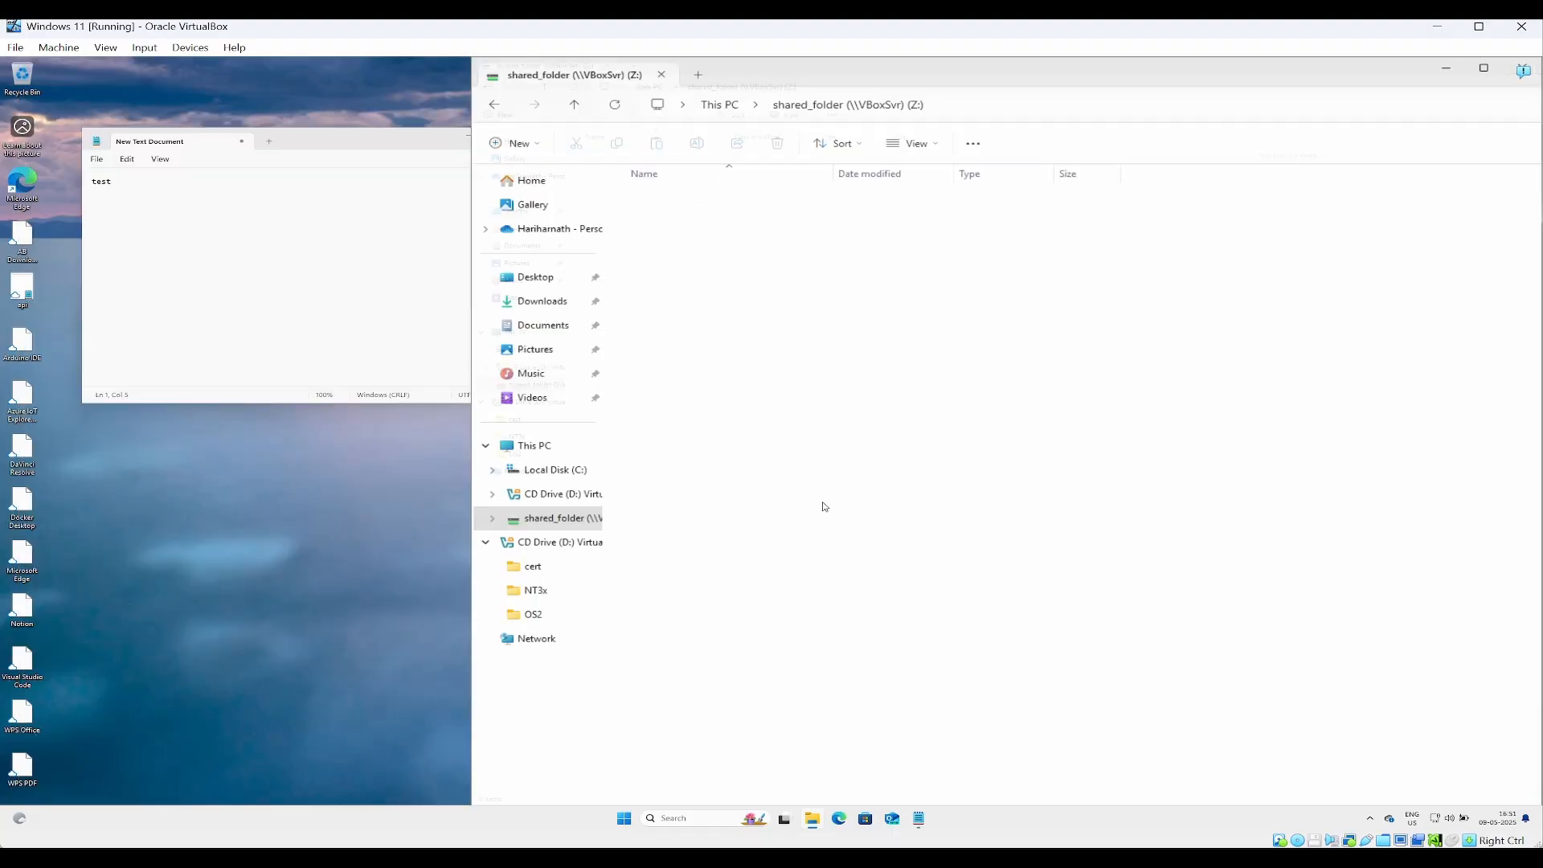
key("Escape")
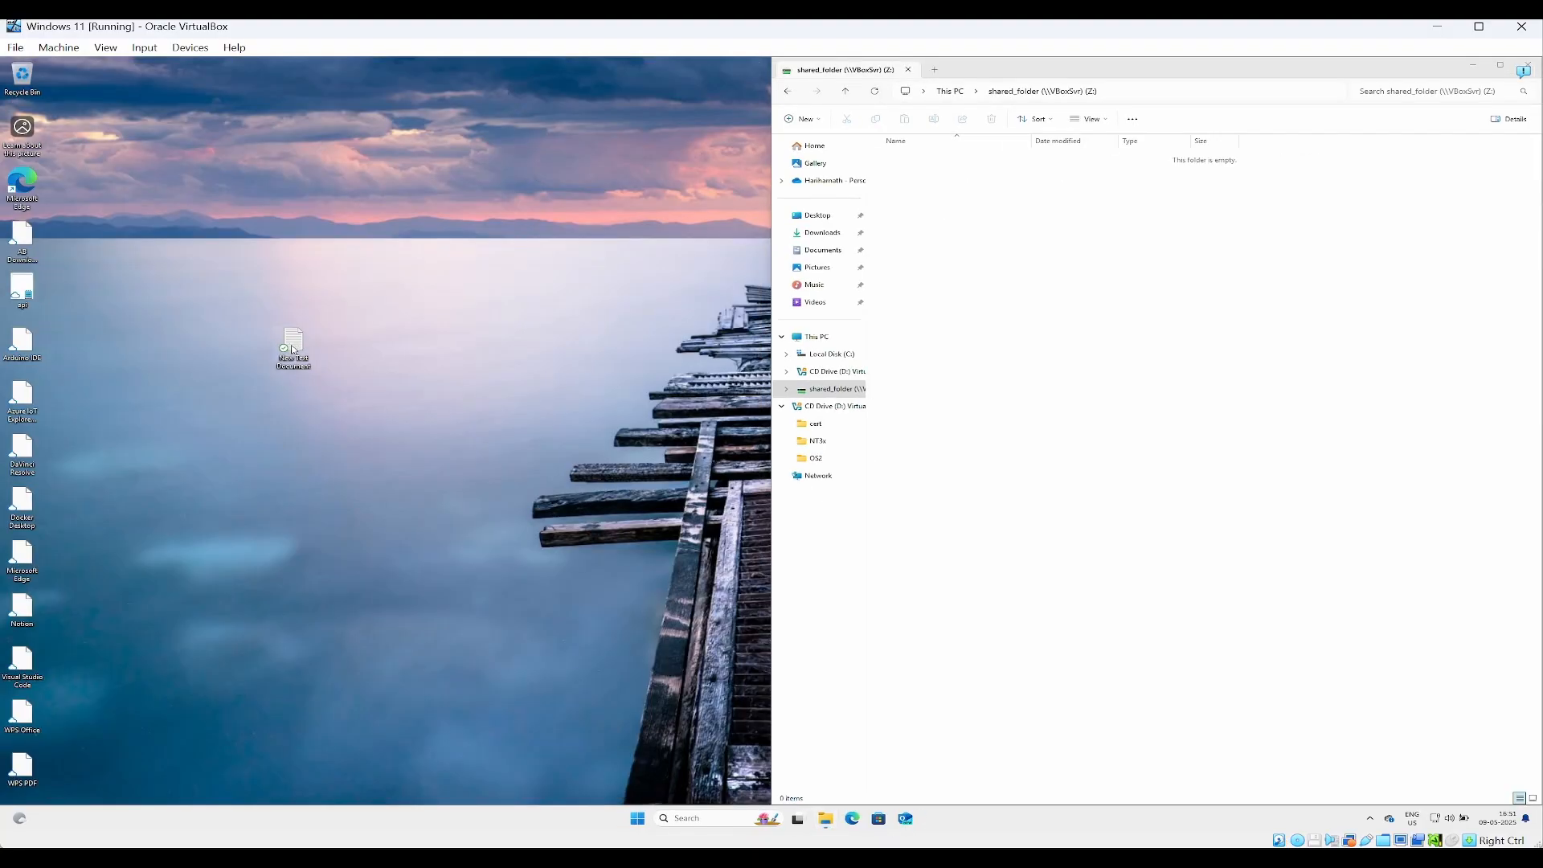
Step: Copy New Text Document from the virtual machine's desktop into shared_folder (Z:) and check for it in the host's shared folder
left_click_drag(292, 350, 1160, 282)
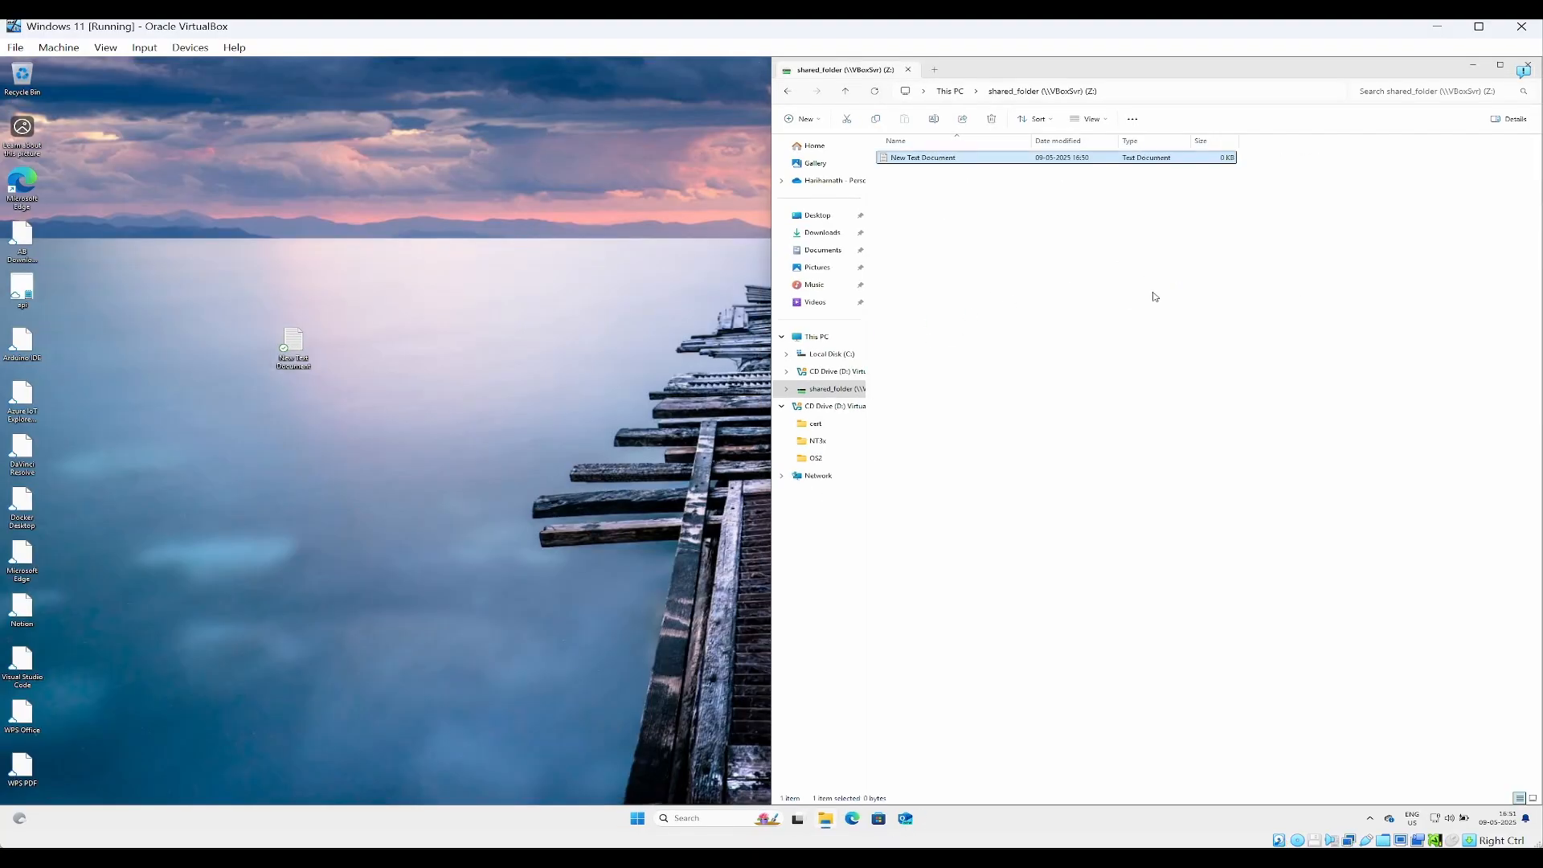
left_click(1155, 296)
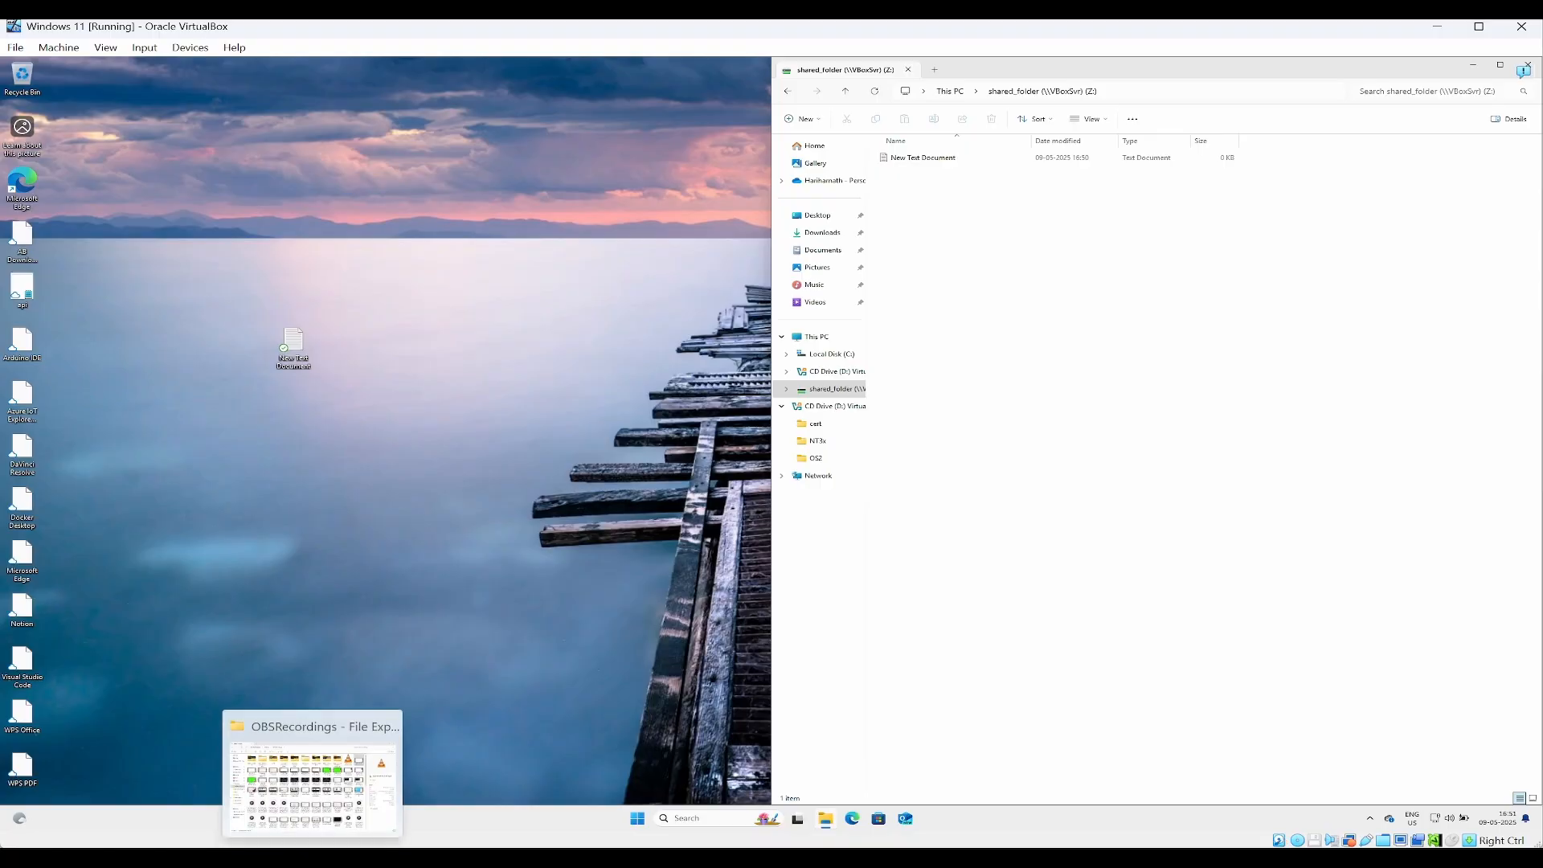
left_click(379, 766)
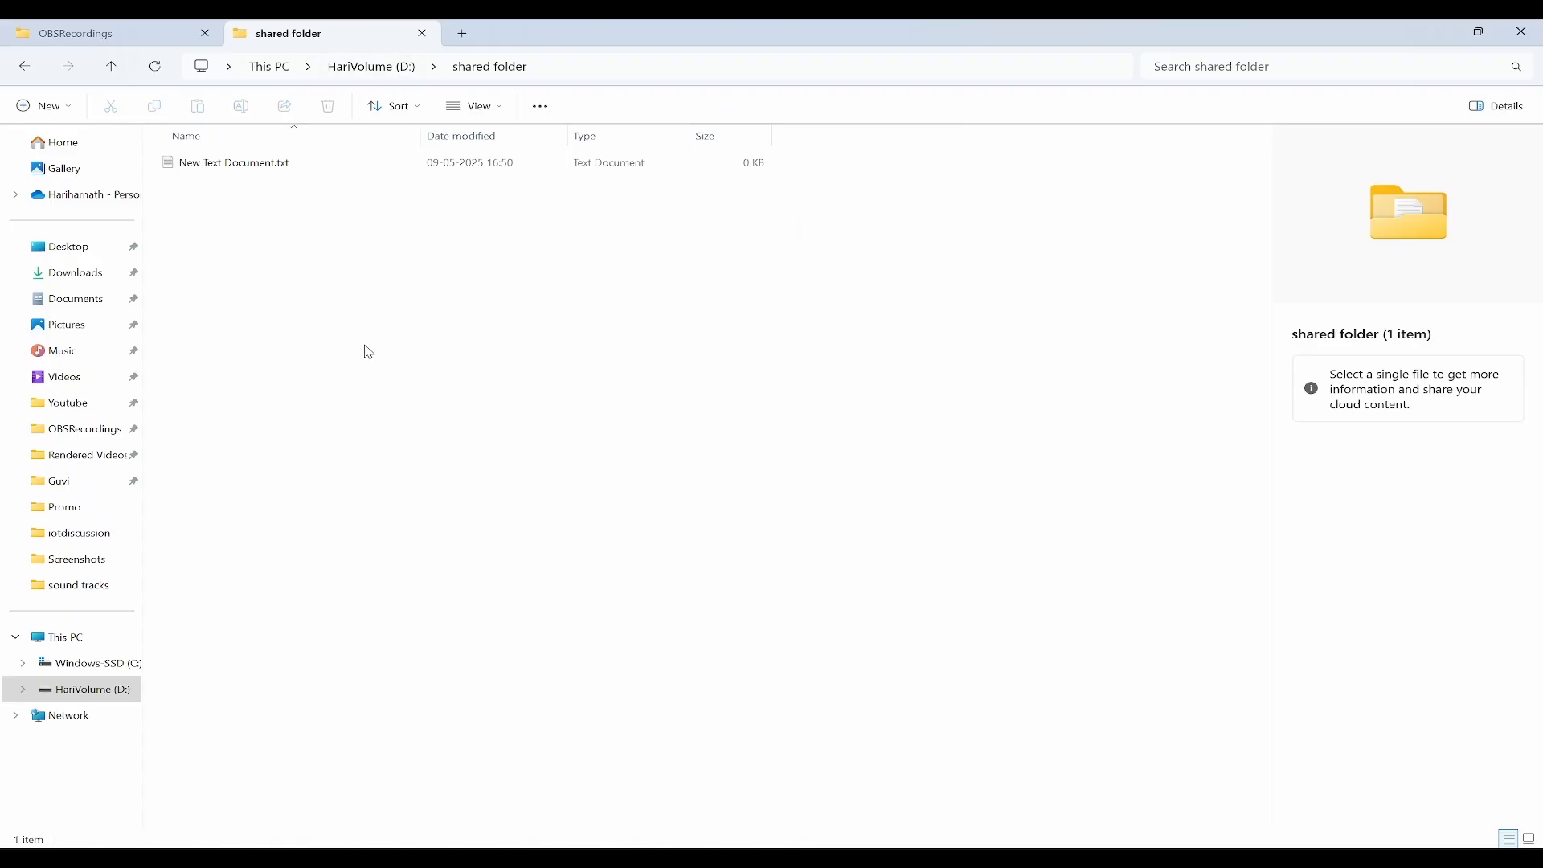
left_click(286, 164)
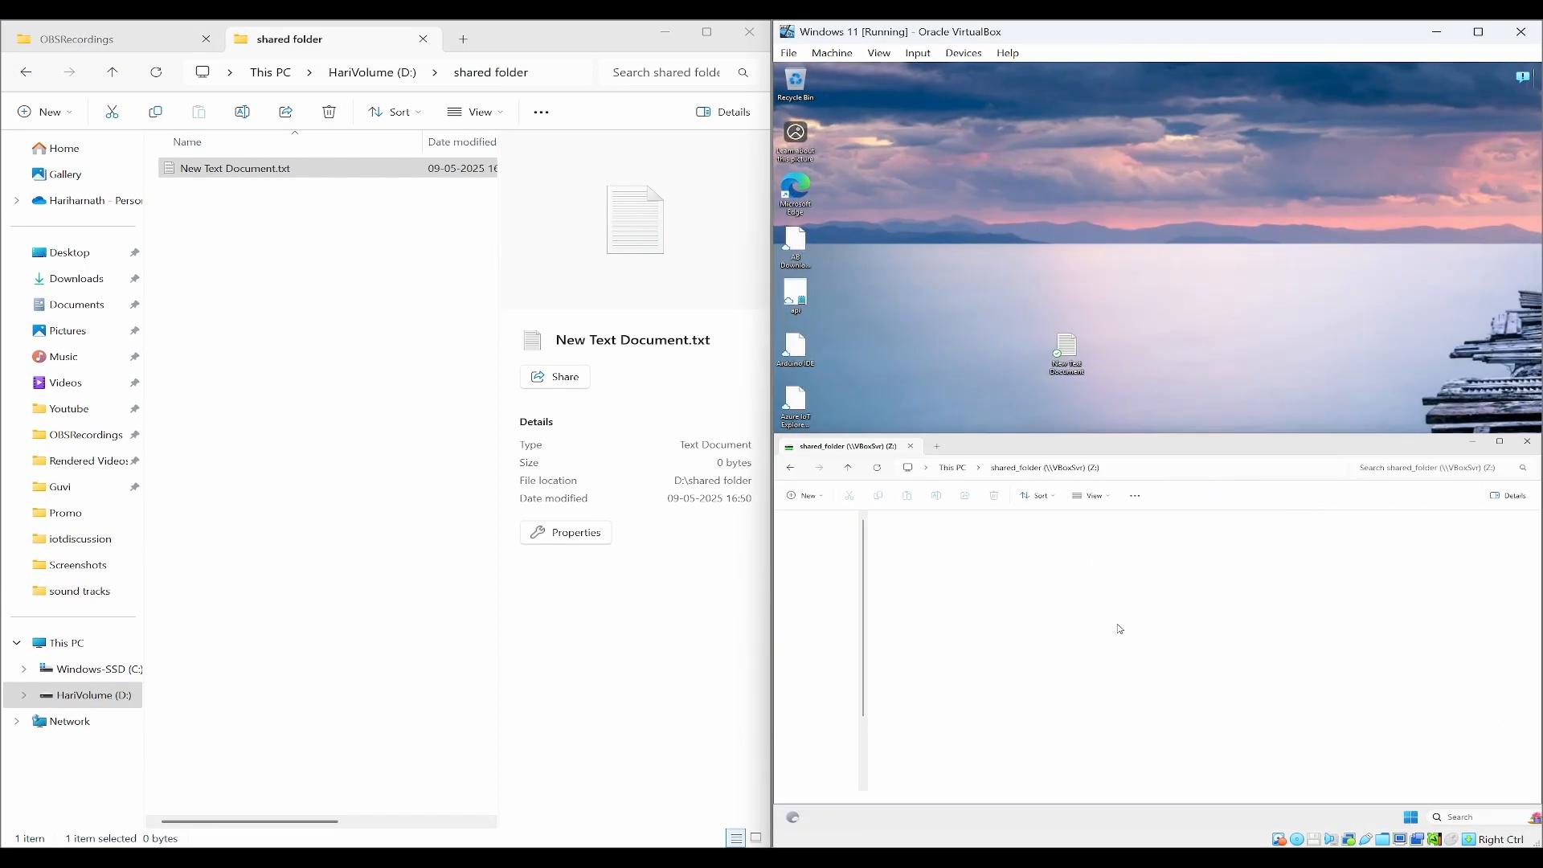
Step: Create a new PPTX presentation with its default name in the host's D:\shared folder
right_click(280, 389)
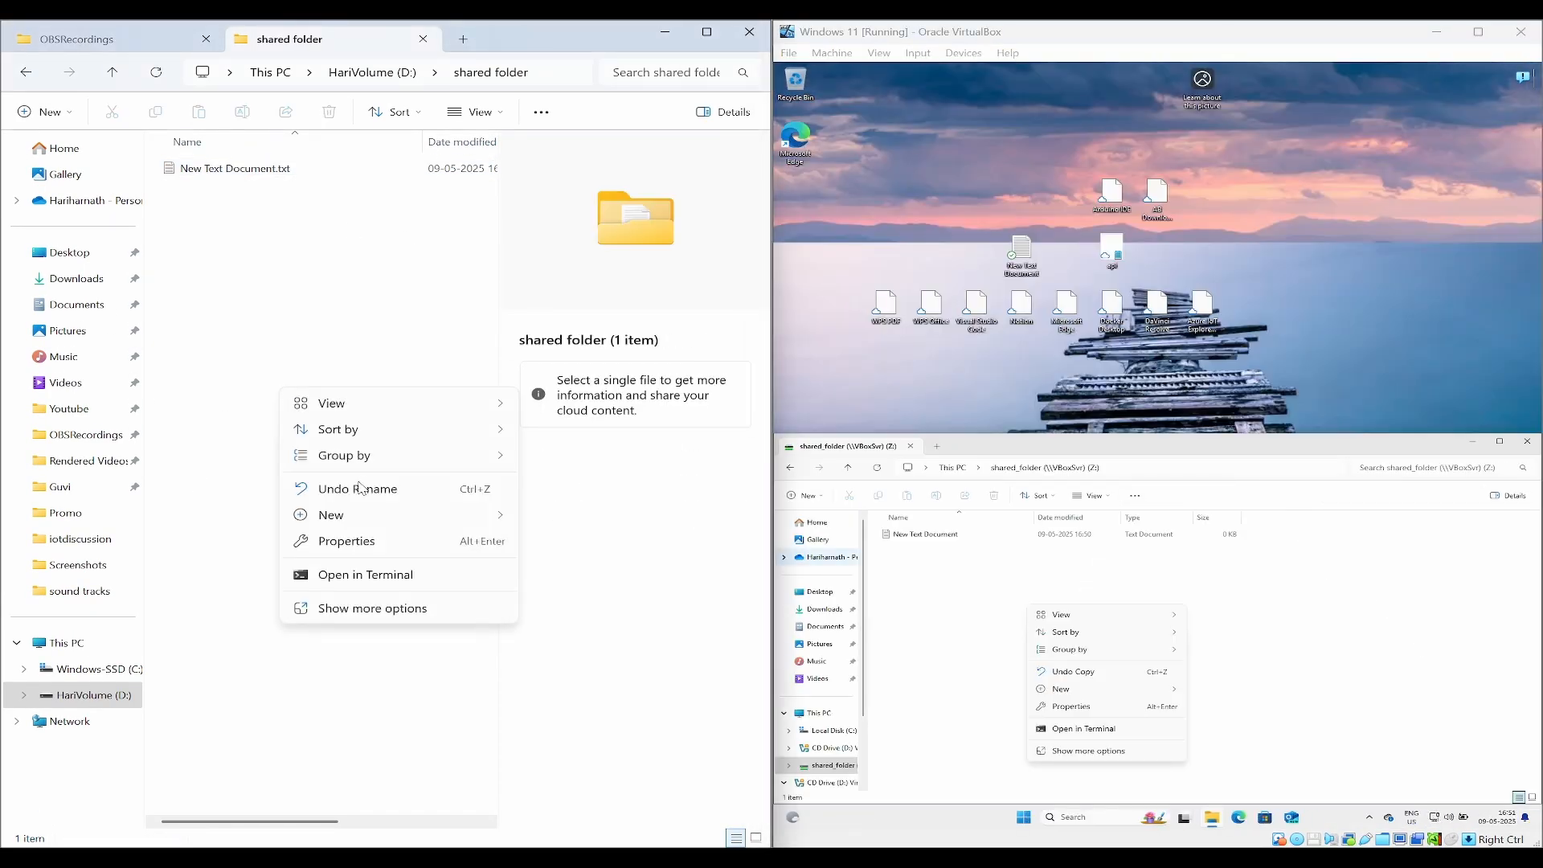
mouse_move(375, 517)
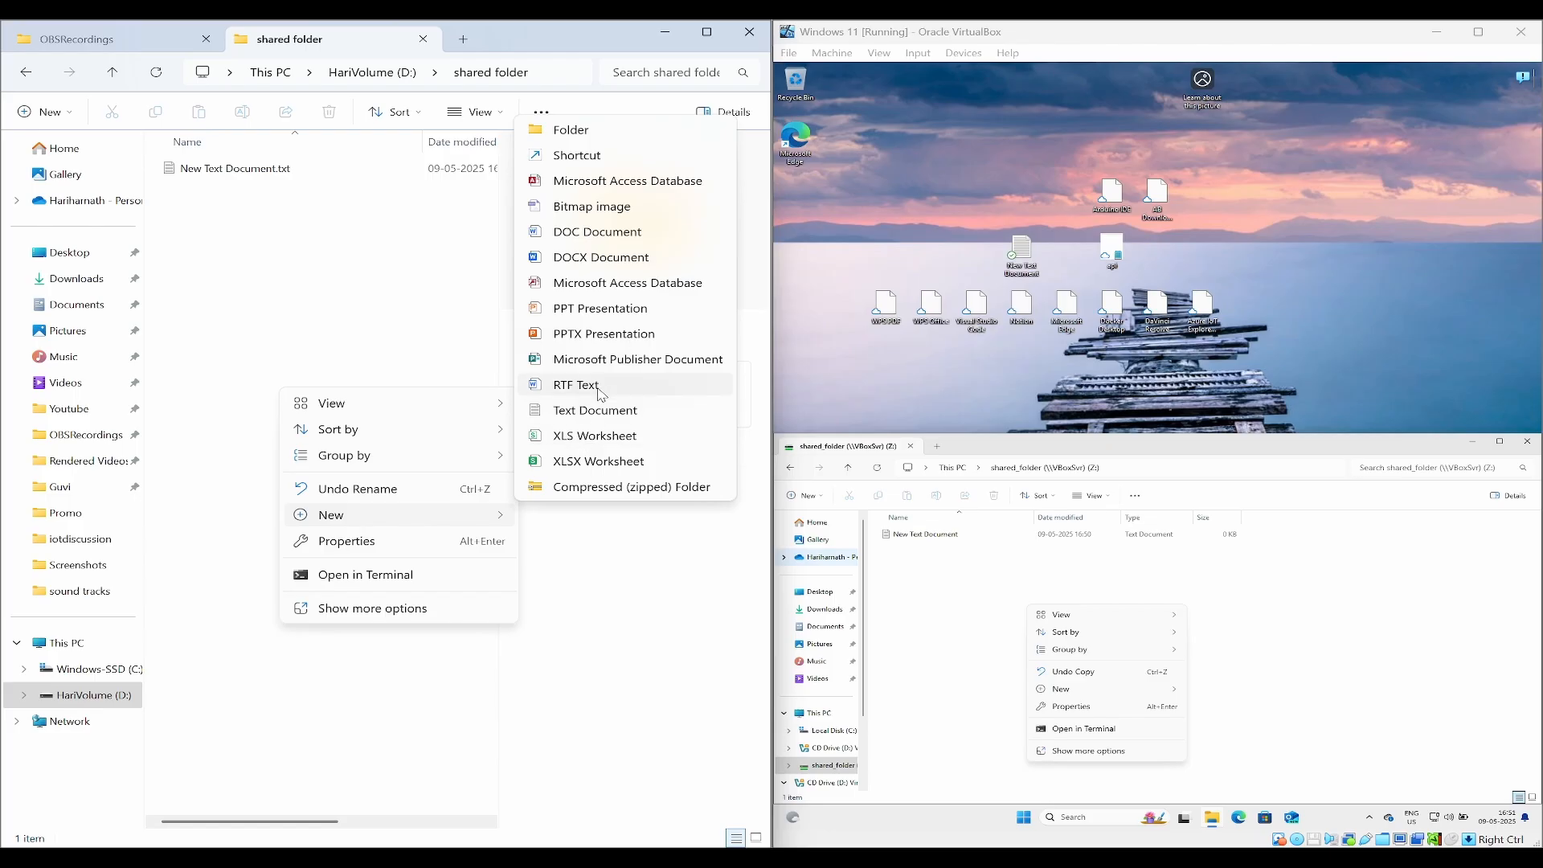
left_click(598, 335)
left_click(338, 319)
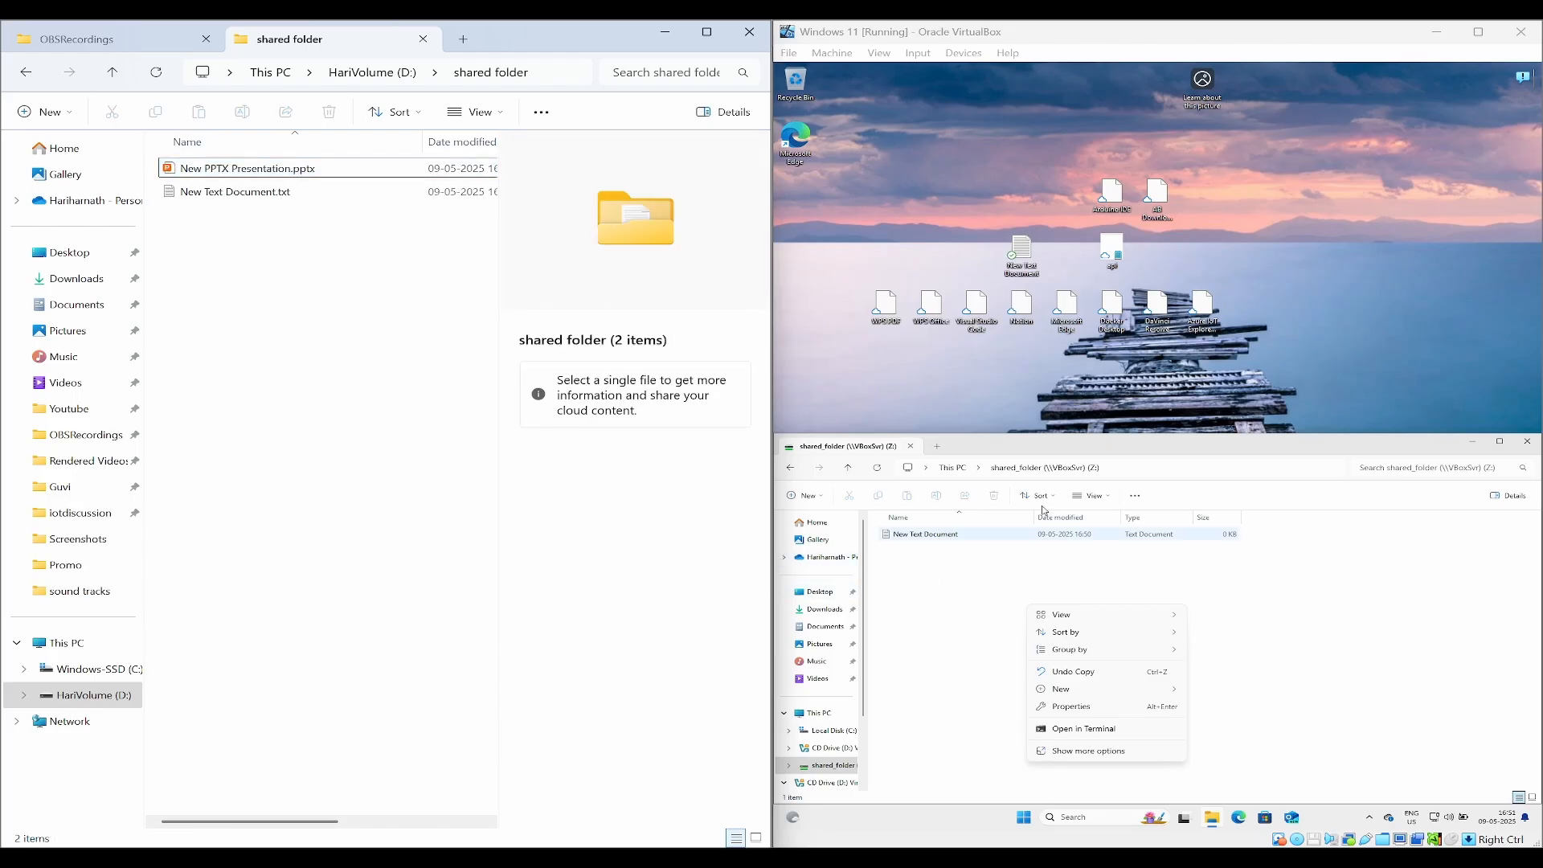
Step: Check the virtual machine's shared_folder (Z:) for the new presentation and maximize the virtual machine window
left_click(1049, 566)
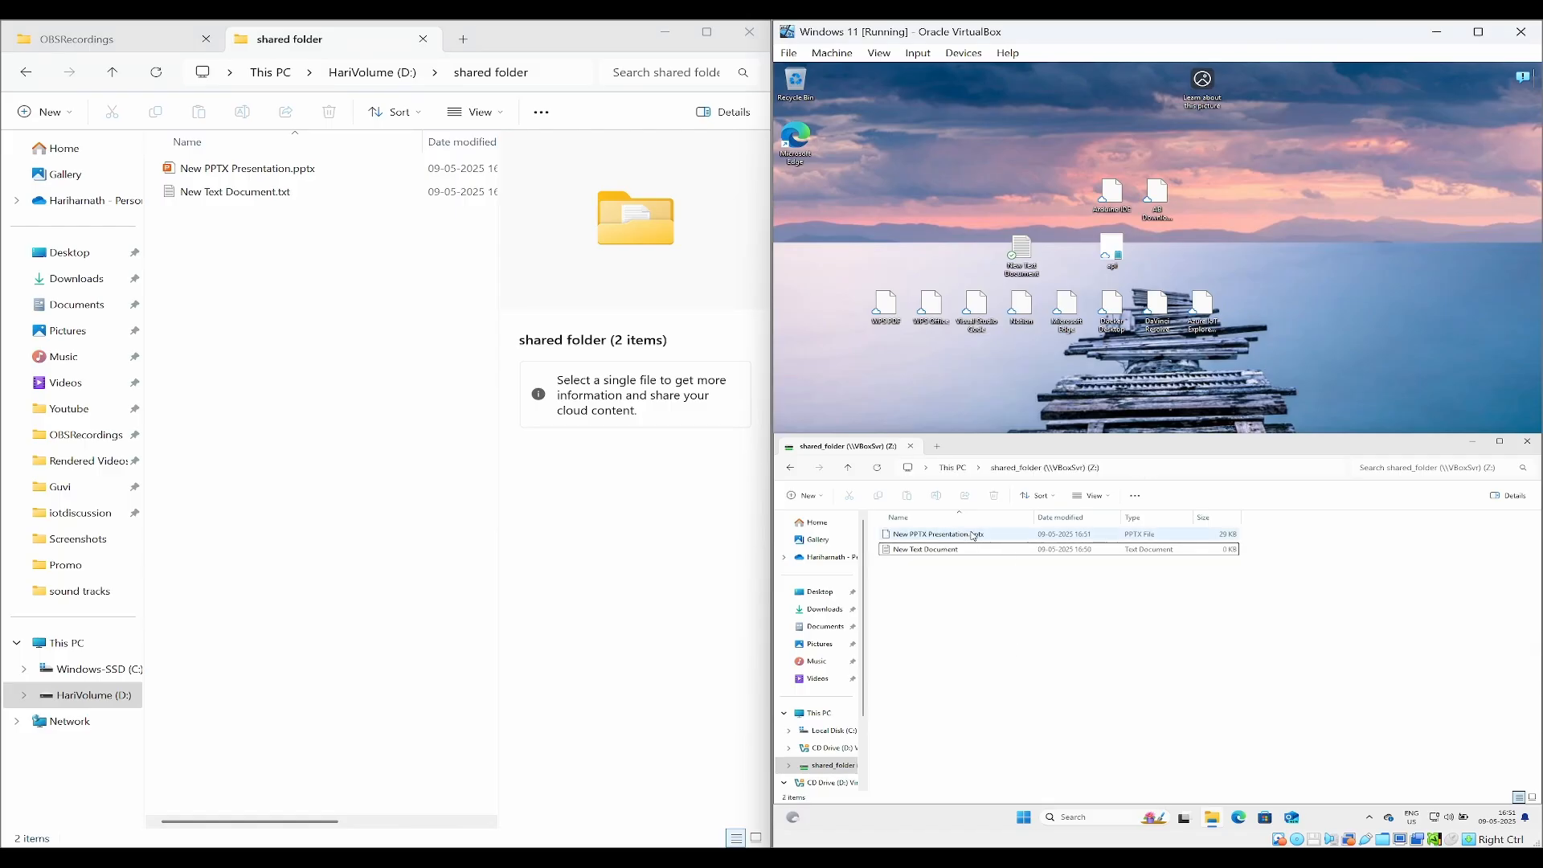
left_click(937, 552)
key("super+Up")
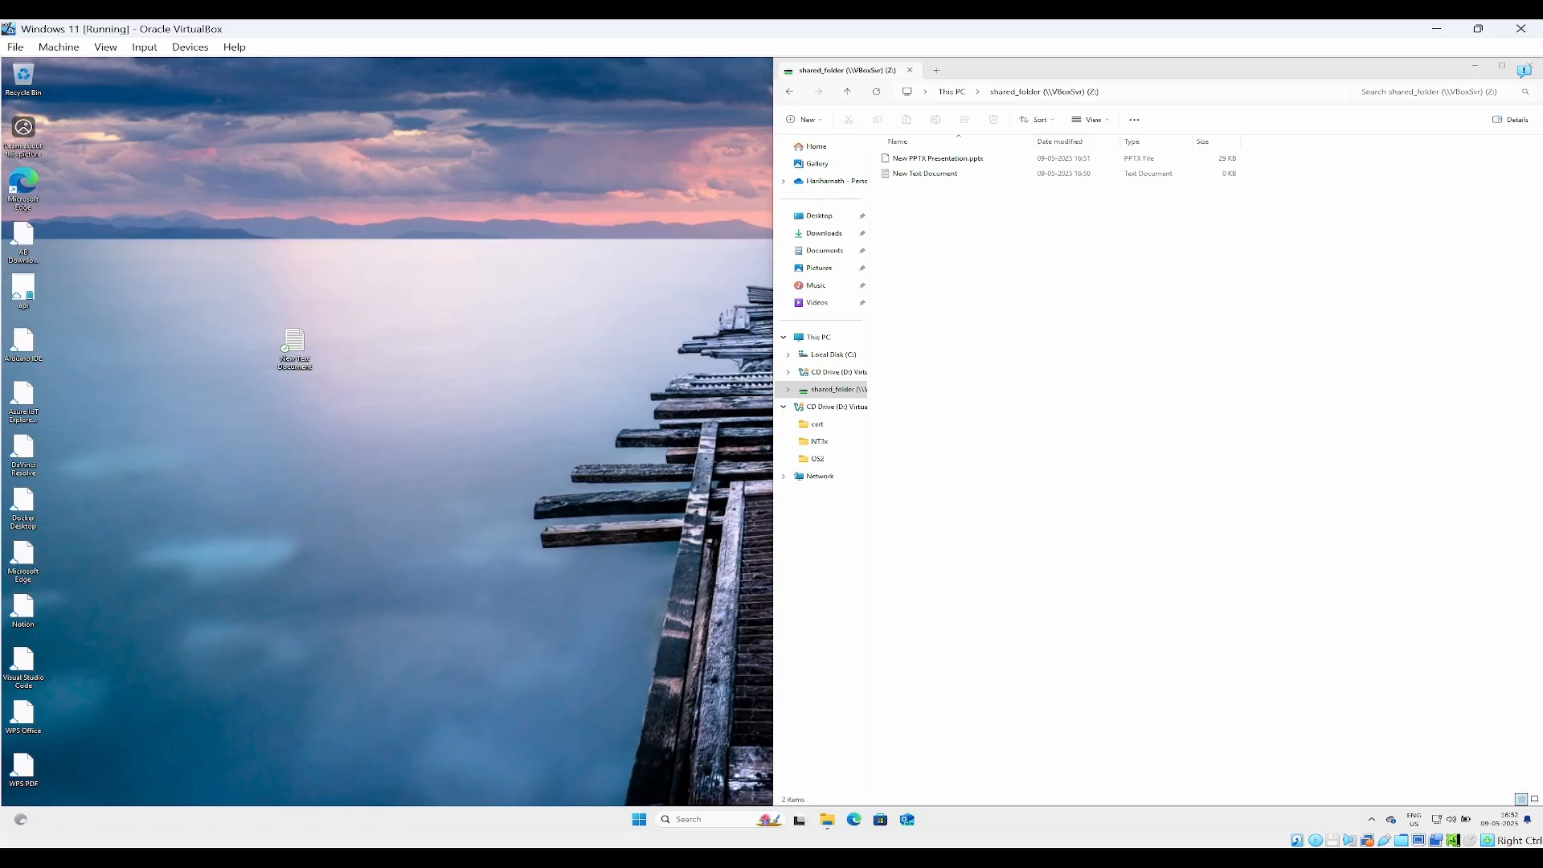